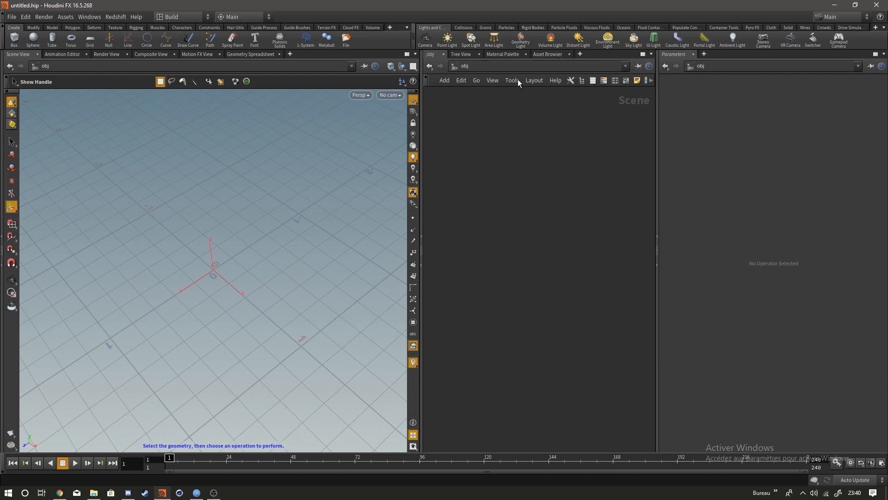
Step: Create a torus geometry object in the scene
key("Tab")
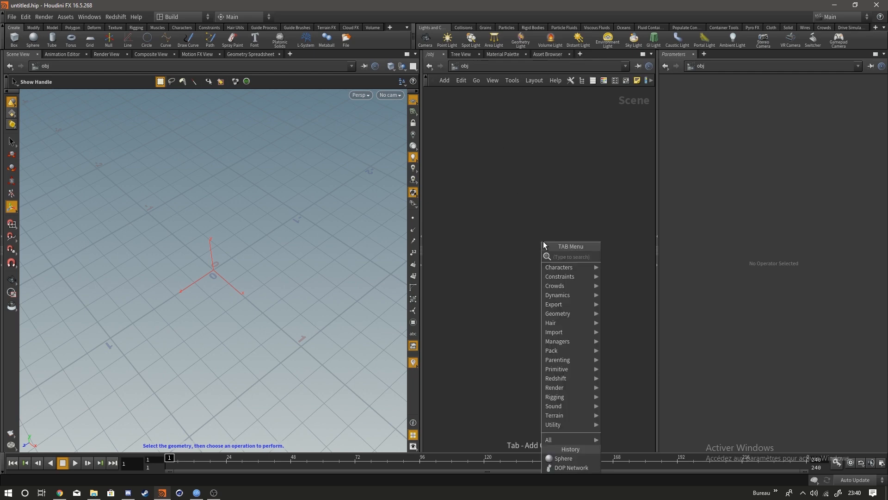
type("torus")
key("Return")
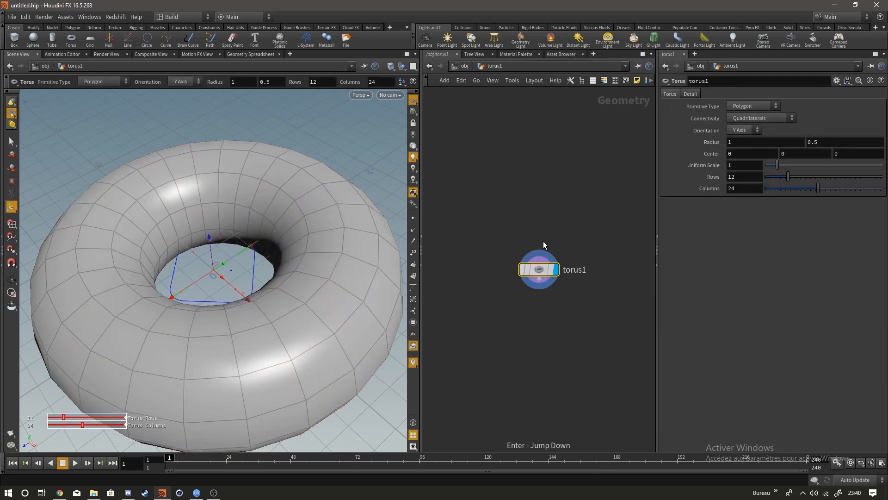
key("s")
scroll(204, 271, "down", 5)
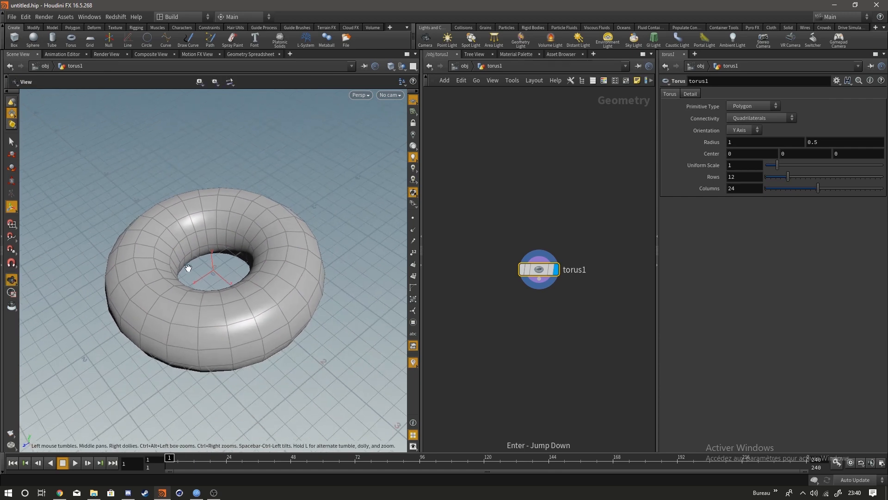
scroll(204, 274, "down", 4)
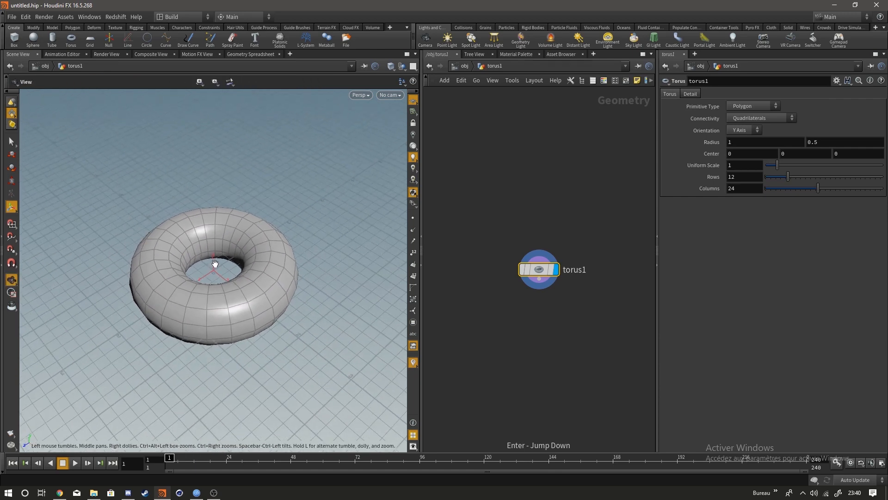
Step: Add a Transform node fed by the torus, display it, and set its X rotation to 90
left_click(541, 269)
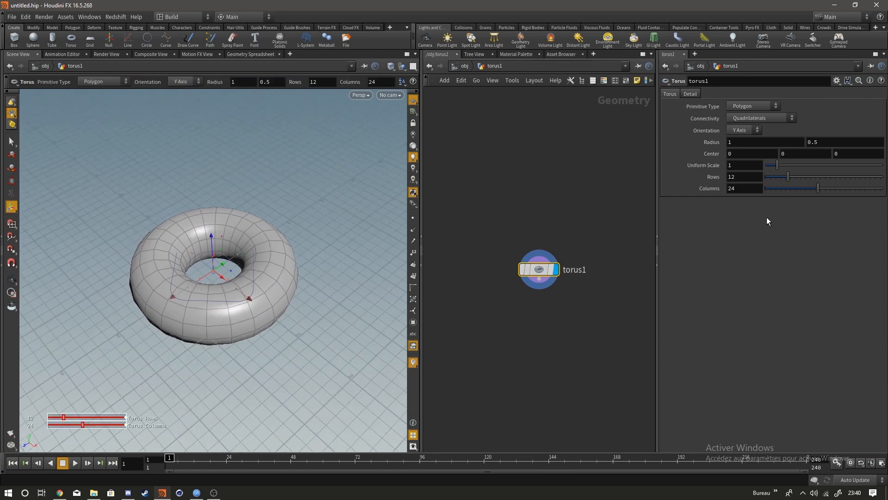
key("Tab")
type("TR")
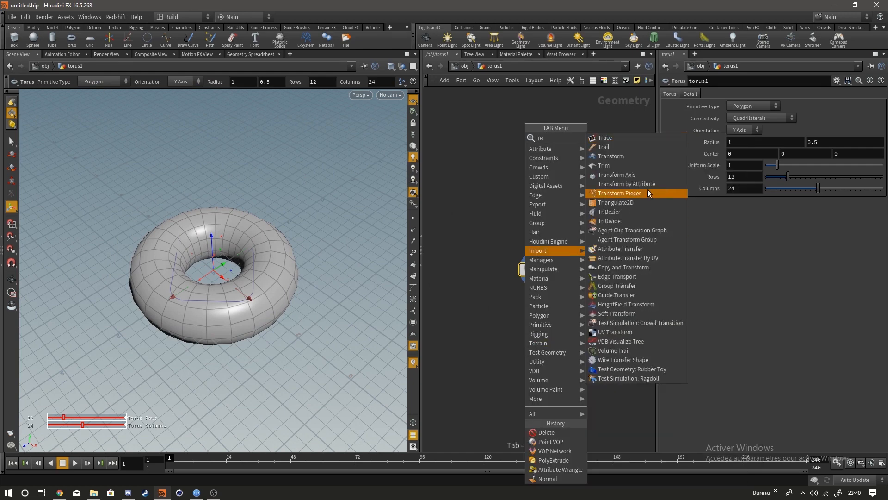
left_click(625, 156)
left_click(539, 323)
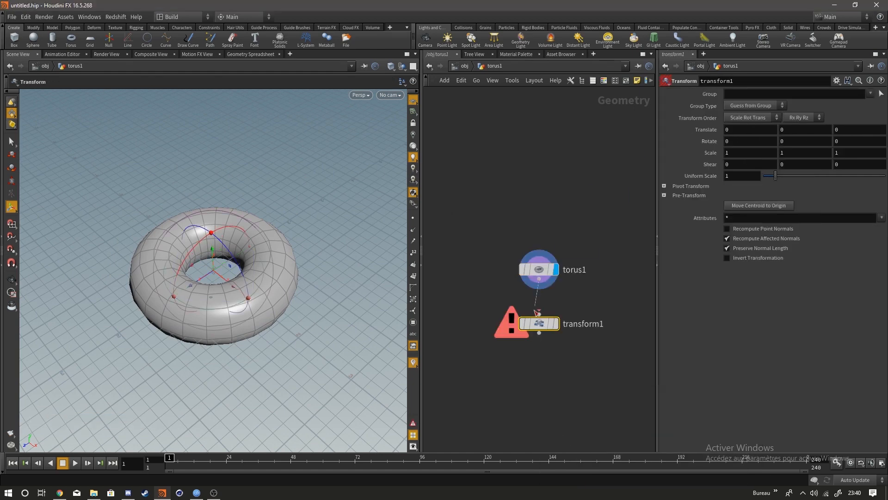
middle_click_drag(725, 141, 759, 137)
key("Return")
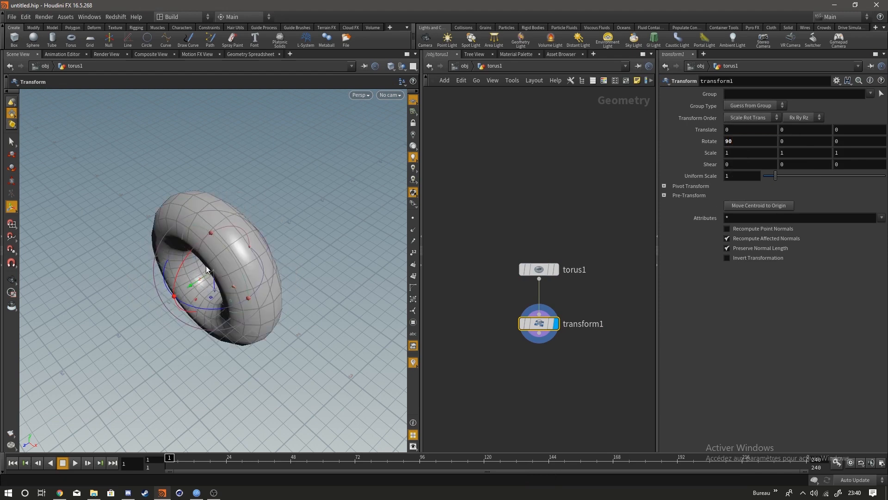
Step: Set the torus radii to 1.2 and 0.2 to make a thin ring
left_click(554, 270)
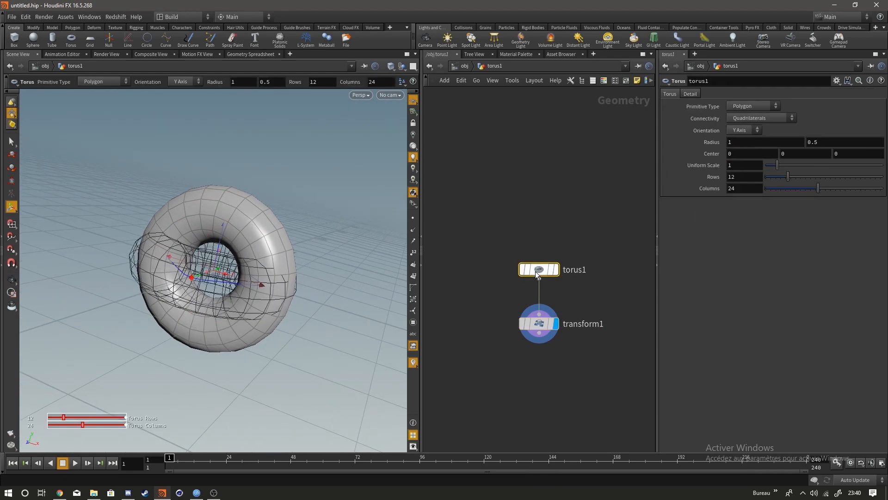
middle_click_drag(813, 142, 795, 137)
left_click(520, 187)
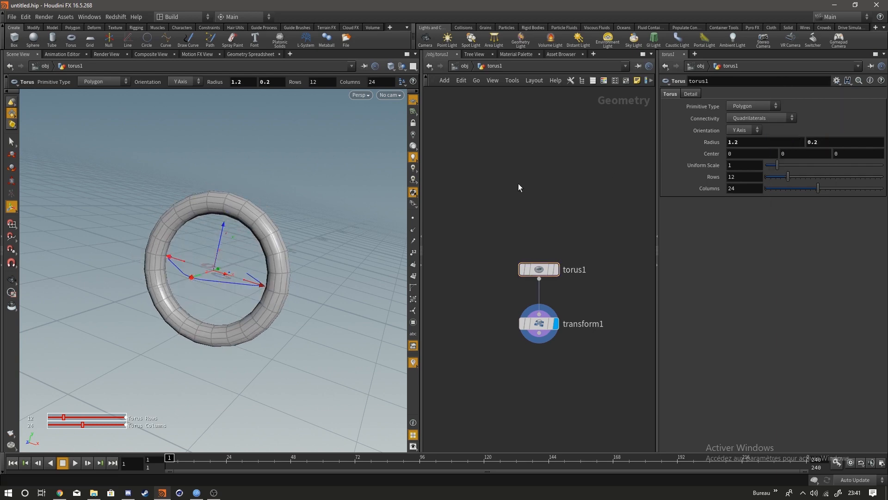
middle_click_drag(189, 259, 172, 283, "alt")
left_click_drag(198, 285, 246, 290, "alt")
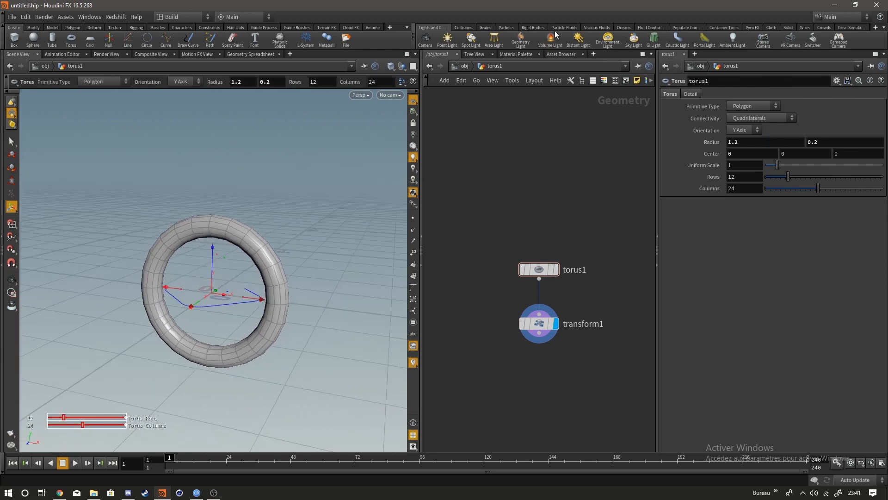
Step: Apply the Billowy Smoke effect to the torus and play the first frames of the simulation
left_click(748, 28)
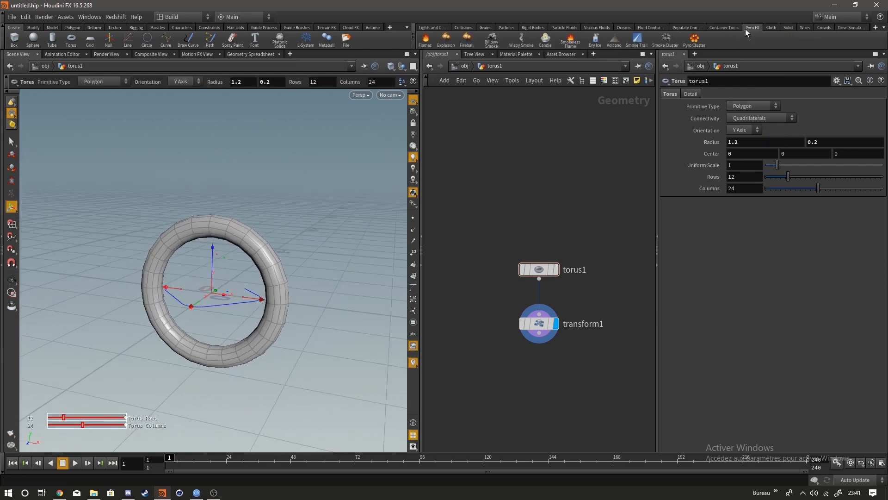
left_click(491, 40)
left_click(182, 236)
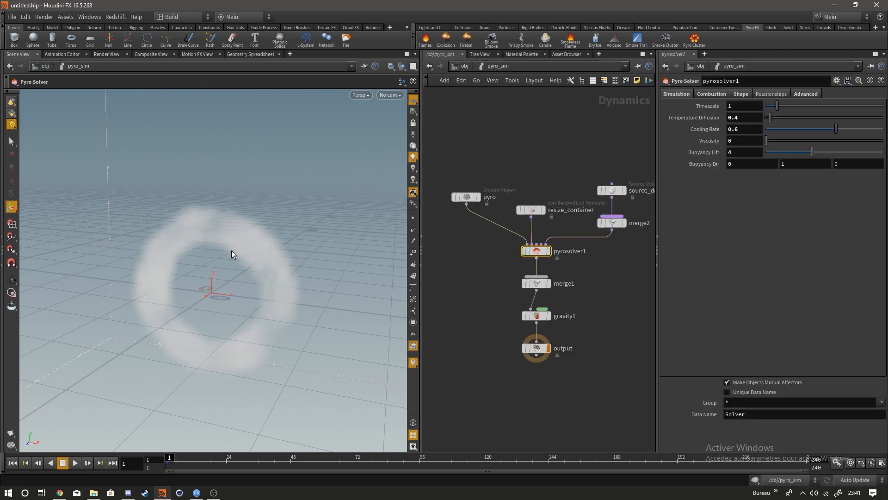
left_click(73, 466)
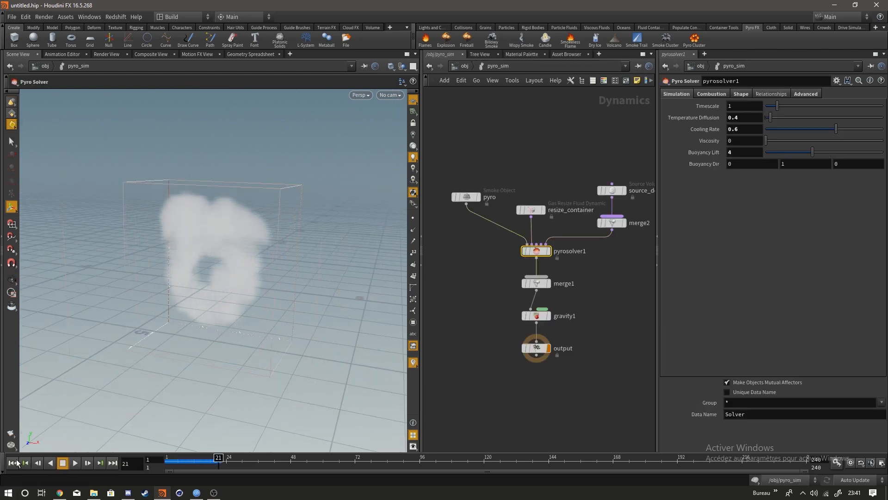
left_click(63, 463)
Step: Add a distant light, rotate it to shine down on the smoke ring, and check the shading at frame 14
left_click(439, 28)
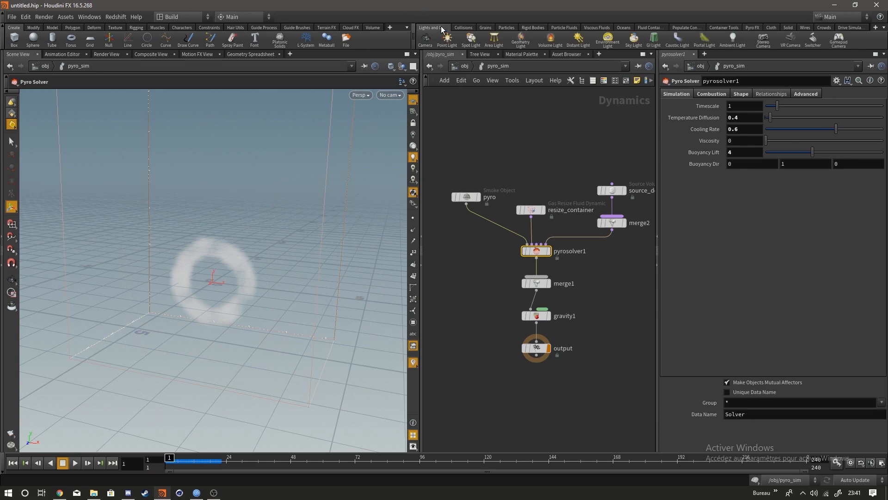
left_click(579, 40)
left_click(111, 132)
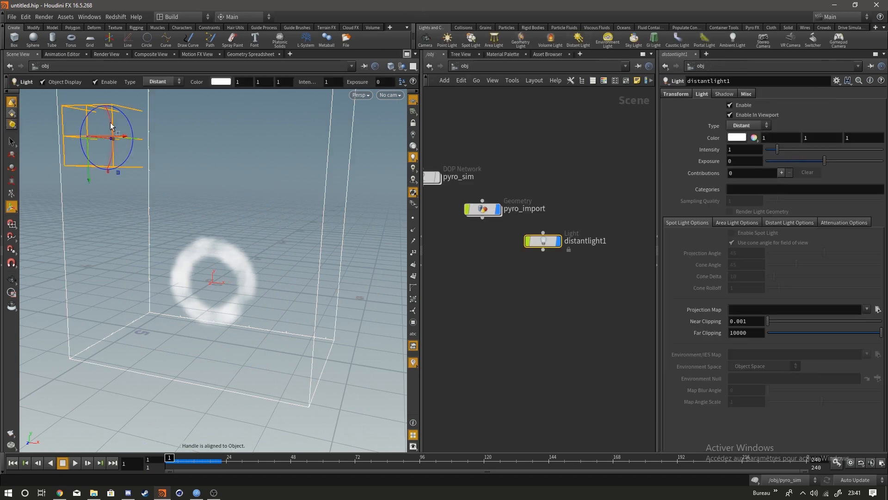
left_click_drag(96, 109, 141, 166)
left_click_drag(174, 459, 209, 459)
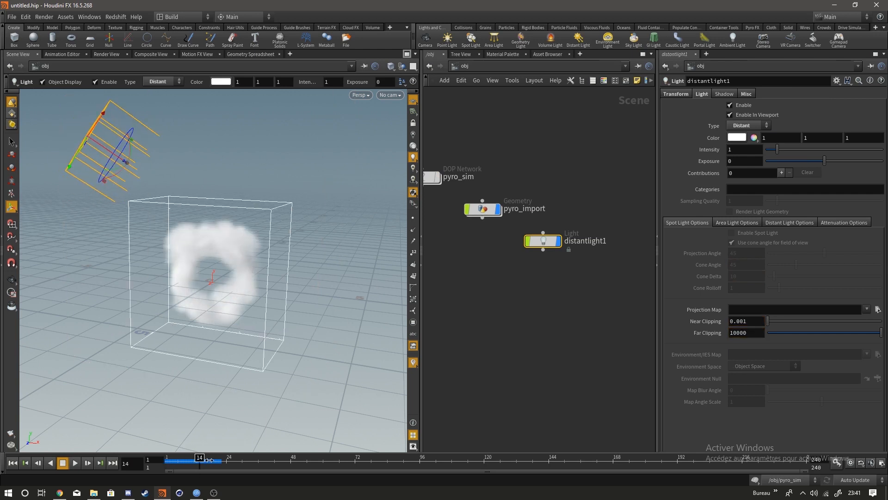
Step: In the pyro_sim network, set the smoke object's multi-field guide to Density Scale 6.45 and Shadow Scale 1.88
middle_click_drag(462, 162, 530, 185)
left_click(532, 186)
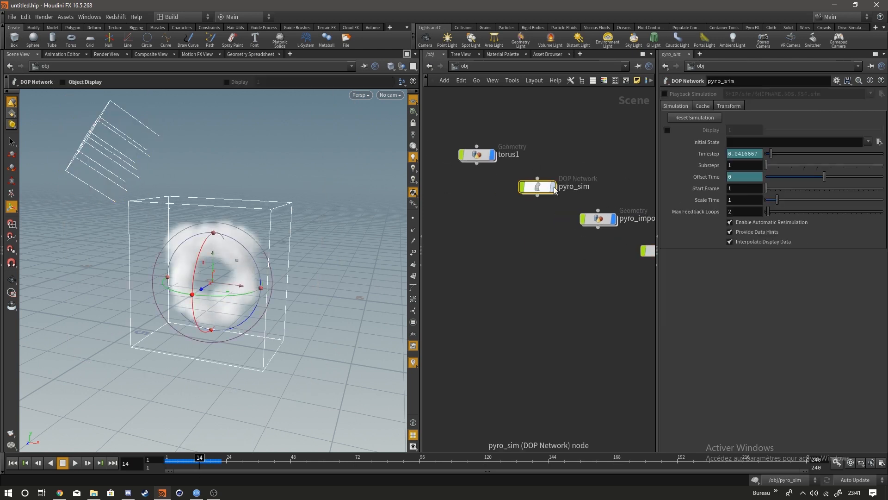
double_click(550, 188)
left_click(466, 197)
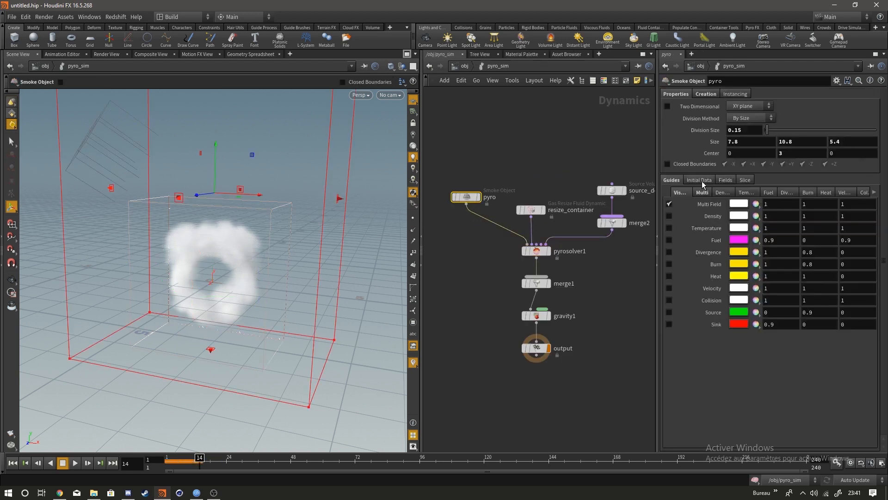
left_click(702, 192)
left_click(703, 271)
left_click(677, 272)
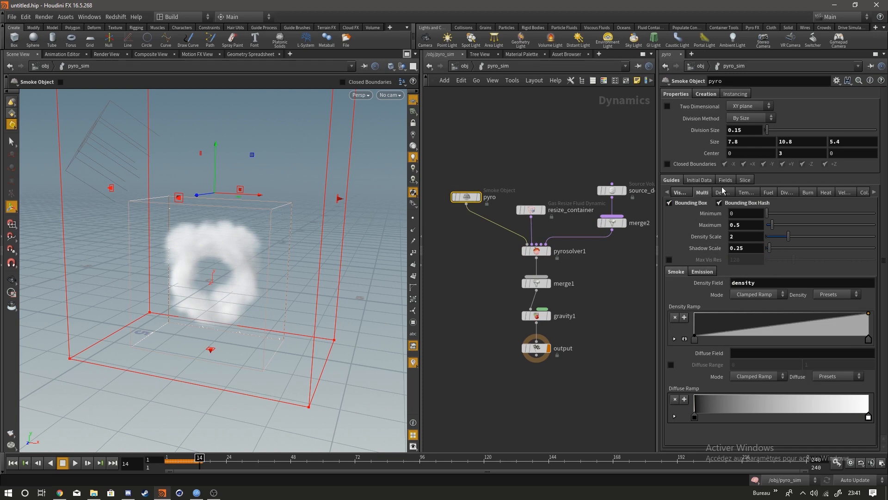
left_click_drag(770, 248, 837, 236)
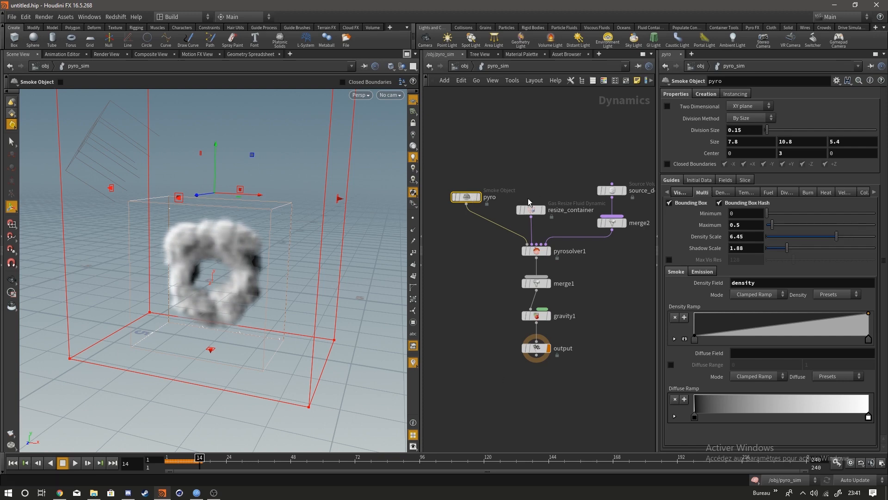
Step: Set the smoke object's Division Size to 0.11, replay the simulation from frame 1 to about frame 25, and orbit around the smoke
left_click(746, 131)
key("Return")
left_click(14, 463)
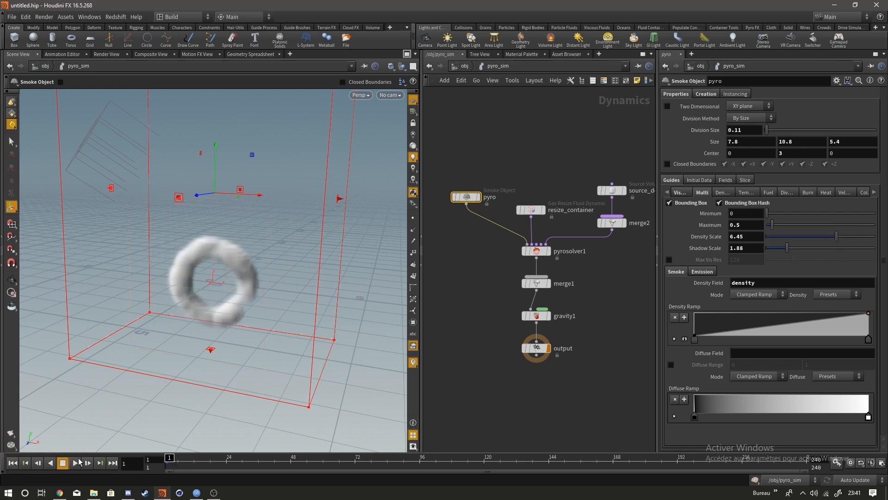
left_click(75, 463)
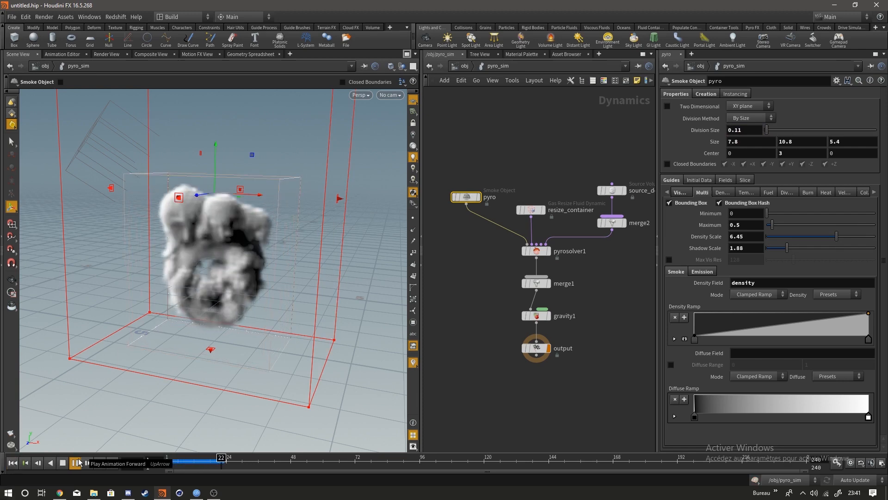
left_click(78, 462)
mouse_move(172, 256)
left_mouse_down("alt")
mouse_move(281, 243)
mouse_move(159, 240)
mouse_move(179, 243)
left_mouse_up("alt")
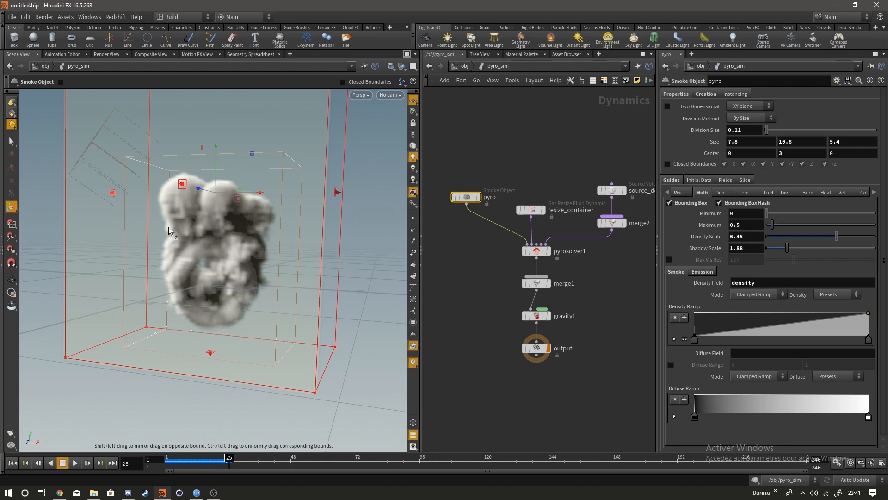
key("Escape")
left_click_drag(270, 249, 233, 282)
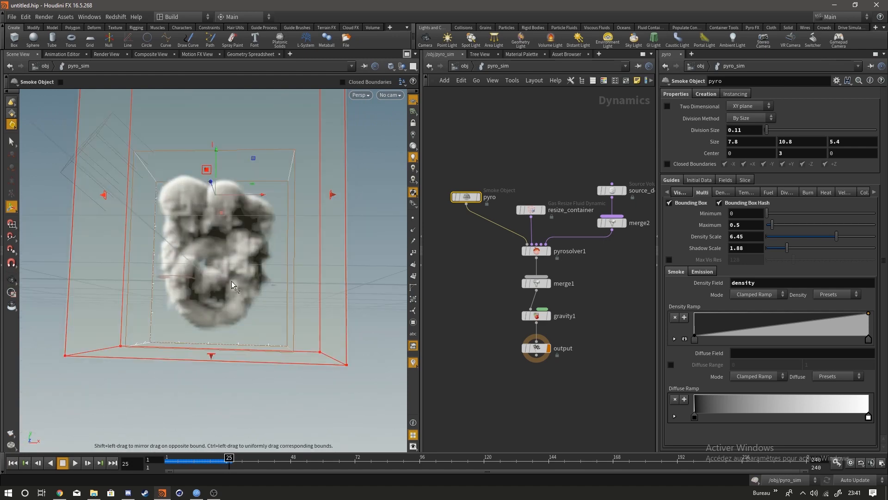
left_click(590, 252)
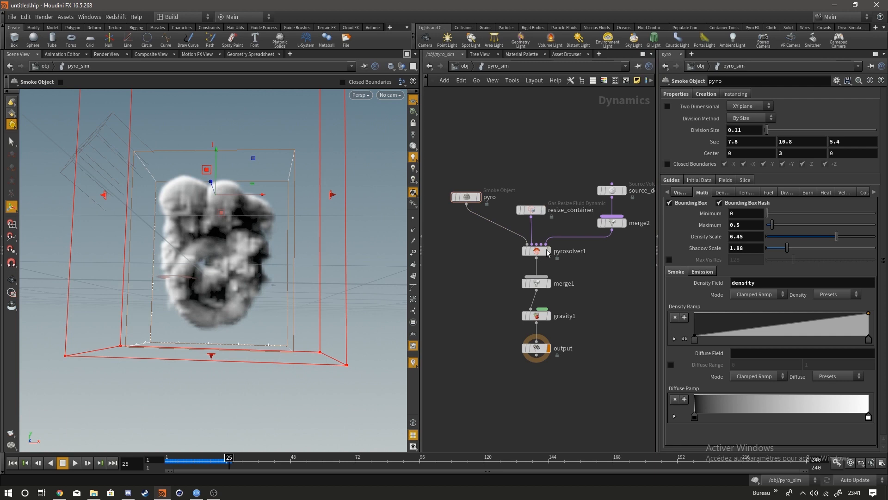
left_click(614, 190)
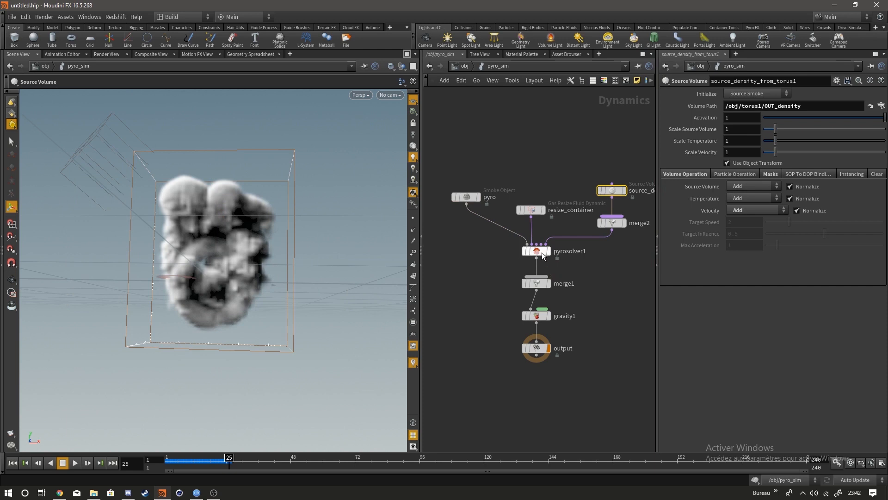
left_click_drag(542, 253, 540, 254)
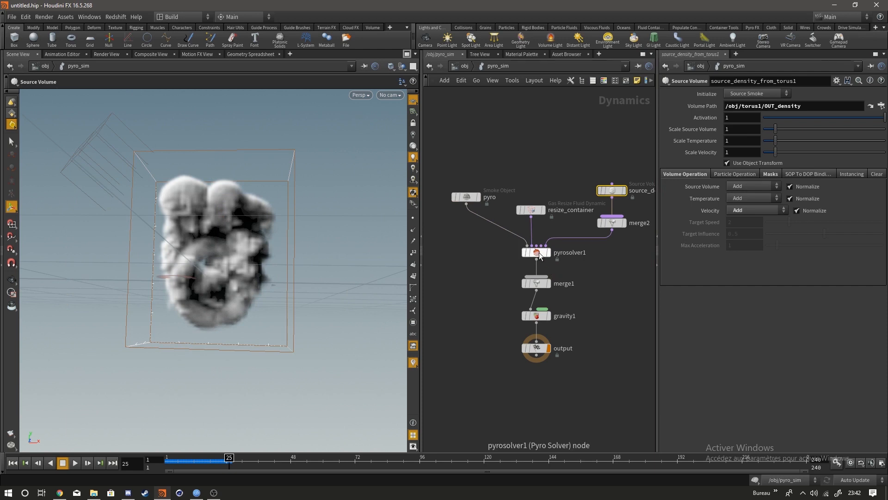
Step: Set the pyro solver's Buoyancy Dir to 0 in Y and 1 in Z
left_click(537, 252)
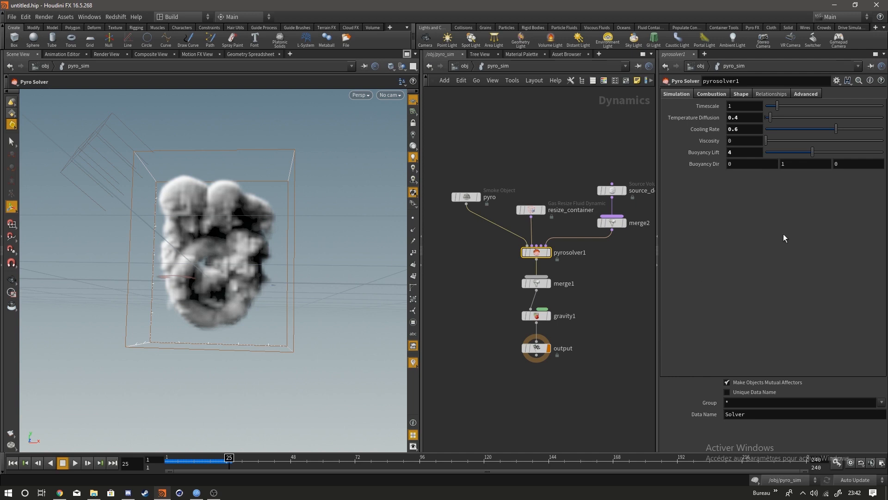
double_click(792, 163)
type("0")
key("Return")
double_click(864, 163)
type("1")
key("Return")
Step: Replay the simulation from frame 1 to about frame 29 and examine which way the smoke moves
left_click(13, 463)
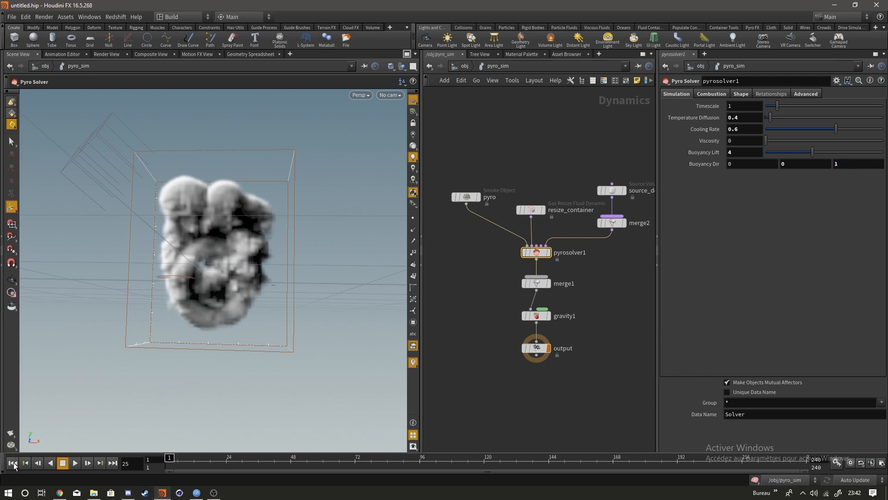
left_click(73, 463)
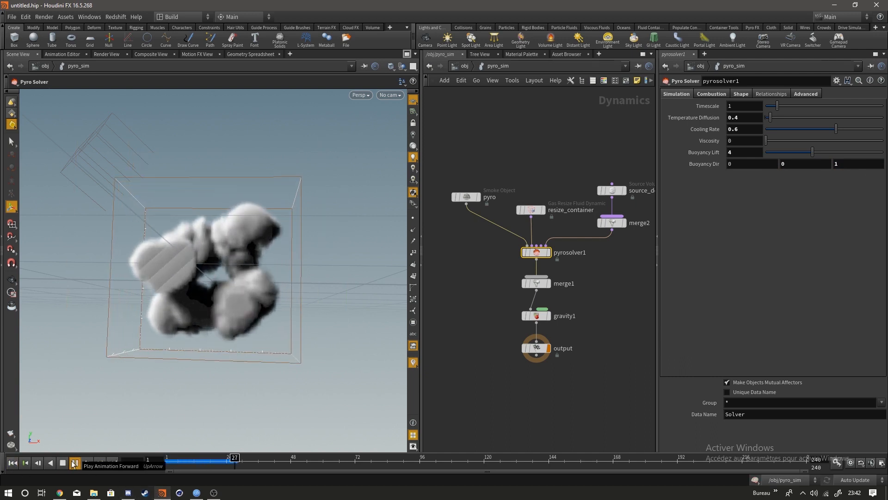
left_click(72, 462)
left_click_drag(306, 229, 290, 246, "alt")
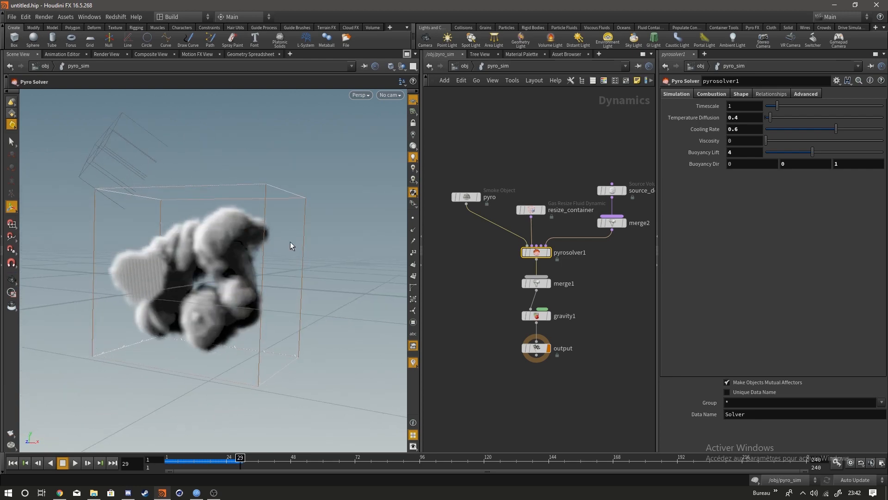
Step: Set the pyro solver's Buoyancy Dir Z to 0 and replay the simulation from the start while viewing it from another angle
left_click(13, 462)
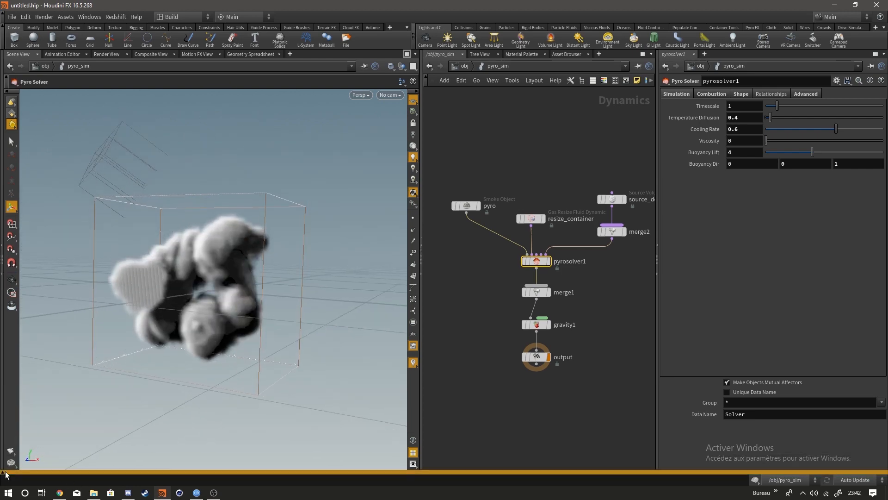
left_click_drag(839, 163, 800, 216)
type("0")
key("Return")
left_click(74, 462)
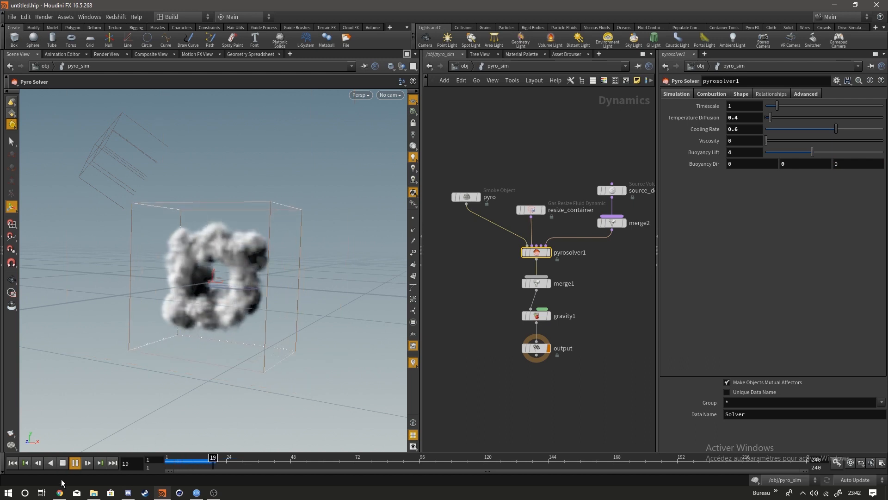
left_click_drag(212, 293, 261, 296, "alt")
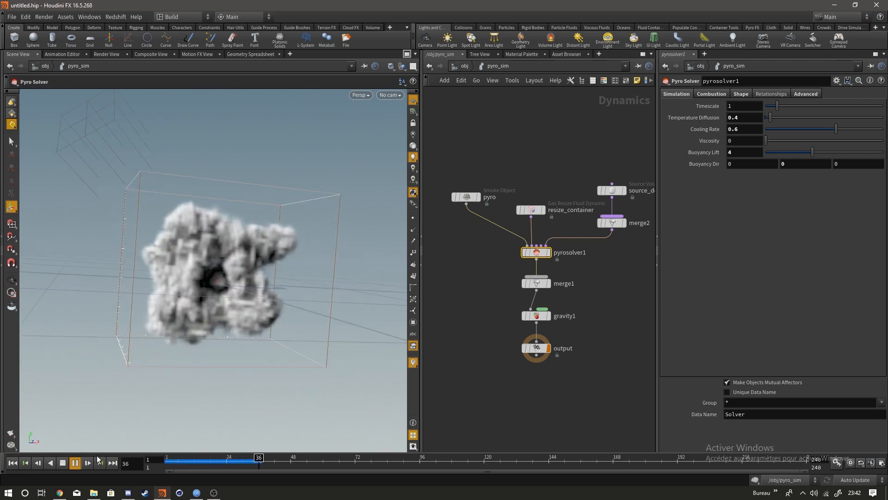
Step: Stop the playback, scrub the simulation to about frame 24, and examine the smoke from several angles
left_click(49, 463)
left_click(13, 462)
left_click_drag(168, 461, 232, 463)
left_click_drag(282, 283, 253, 248, "alt")
scroll(253, 248, "up", 3)
left_click_drag(109, 298, 220, 280)
left_click_drag(205, 213, 226, 208, "alt")
right_click_drag(226, 207, 145, 324, "alt")
right_click_drag(215, 318, 250, 318)
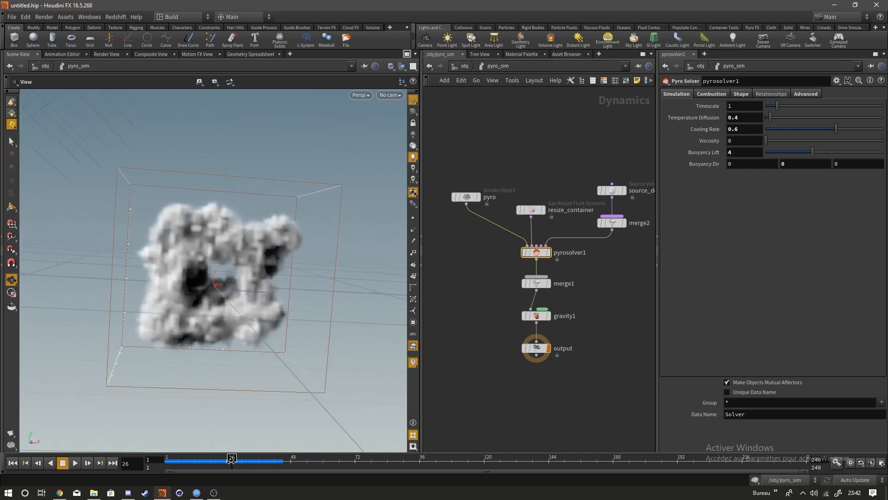
left_click_drag(231, 461, 226, 462)
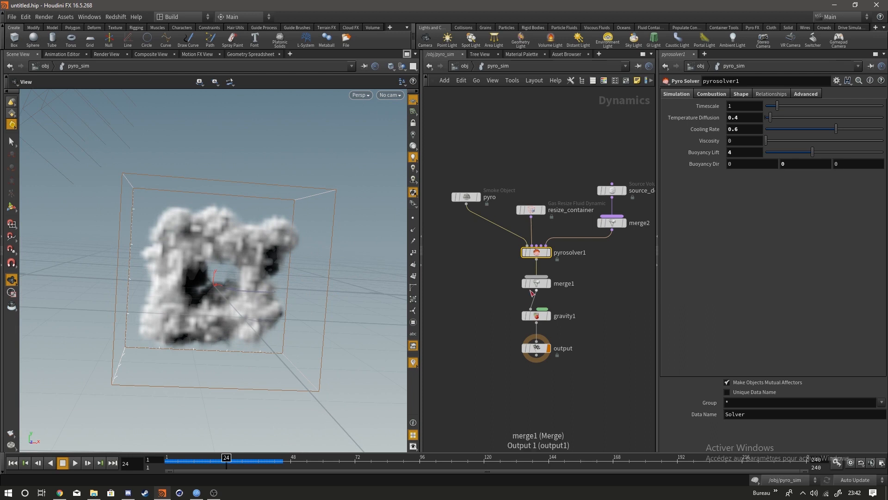
right_click(246, 492)
left_click(240, 475)
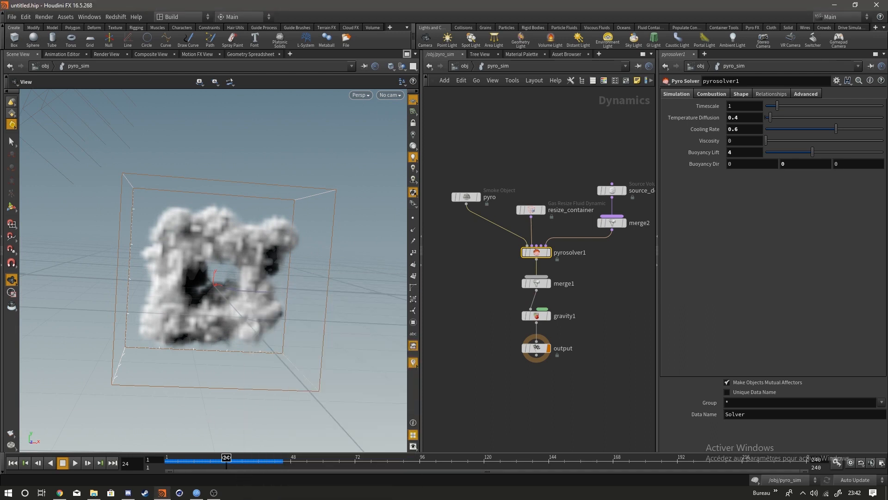
Step: Set the pyro smoke object's Division Size to 0.05
left_click(466, 197)
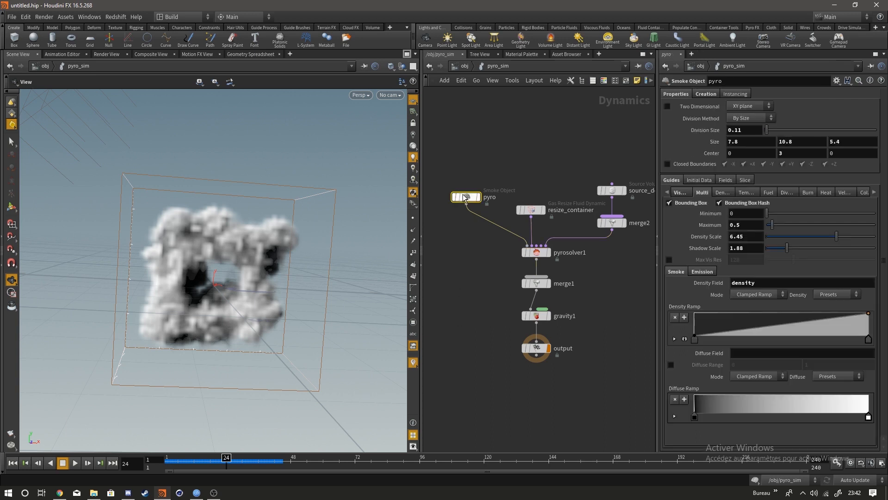
left_click(746, 132)
key("BackSpace")
key("BackSpace")
type("05")
key("Return")
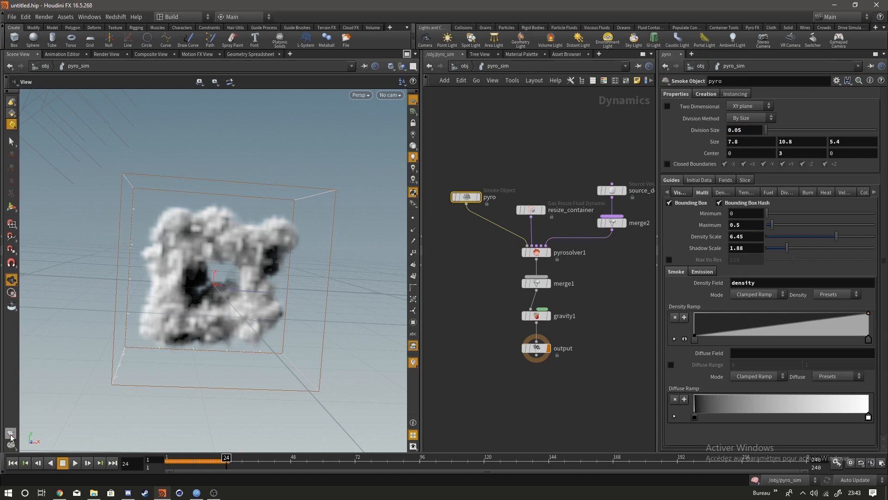
Step: Replay the simulation to about frame 26 and inspect the smoke from farther away
left_click(75, 464)
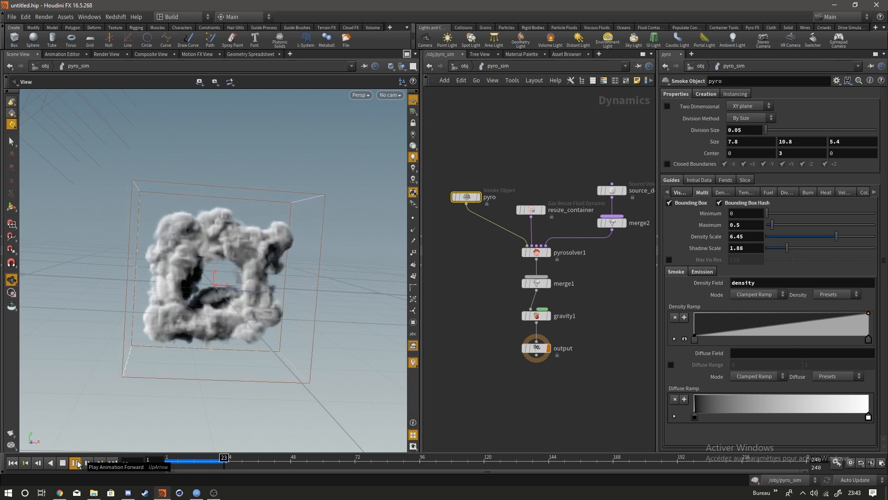
left_click(76, 464)
left_click_drag(254, 359, 172, 277)
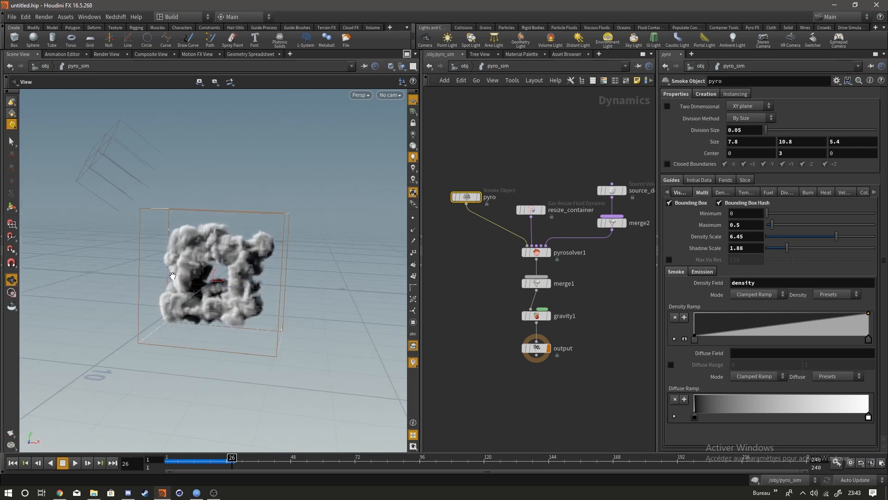
Step: Open the pyro_import geometry network and move the import_pyro_visualization node away from import_pyrofields
left_click(465, 66)
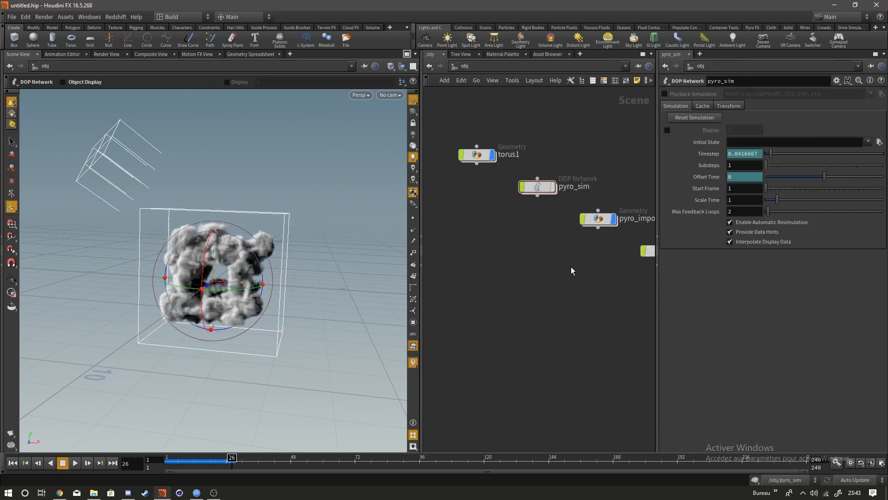
double_click(527, 236)
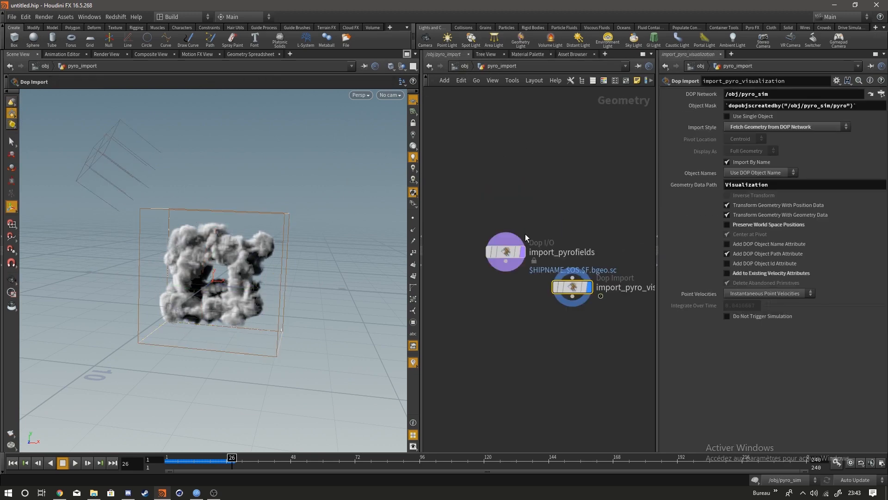
left_click_drag(573, 291, 638, 256)
middle_click_drag(565, 308, 436, 330)
left_click_drag(509, 278, 565, 272)
scroll(525, 266, "down", 1)
middle_click_drag(494, 288, 625, 249)
Step: Add a Convert VDB node below import_pyrofields, wire import_pyrofields into its first input, and display it
key("Tab")
left_click(537, 284)
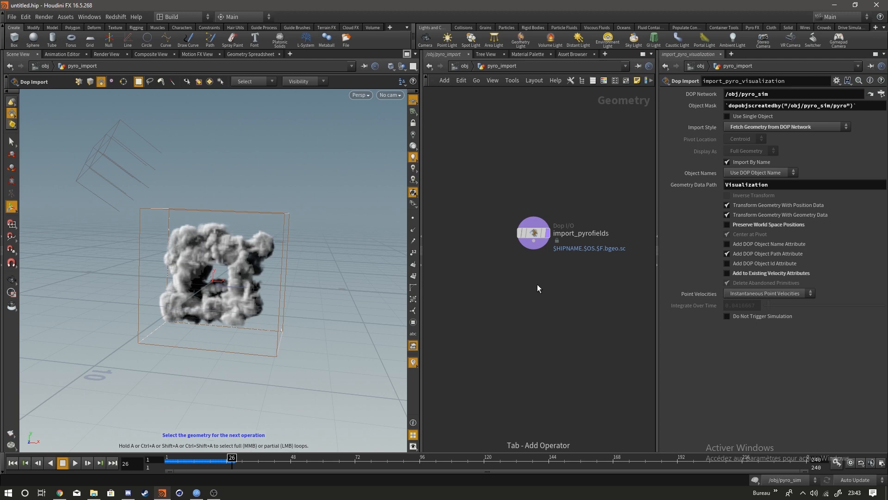
key("Tab")
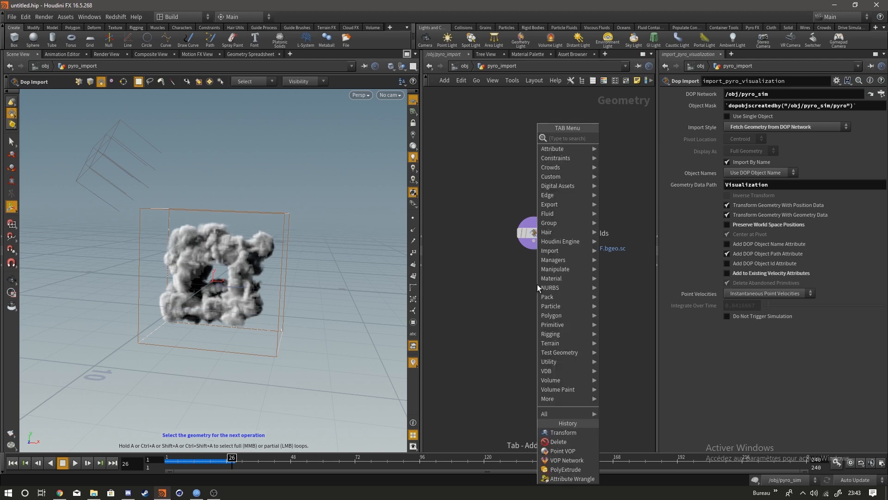
type("CONVER")
left_click(635, 178)
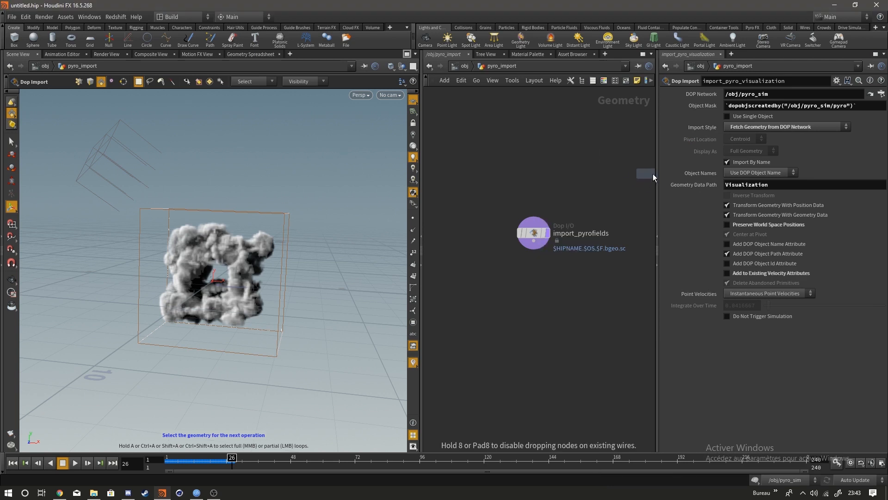
left_click(540, 277)
left_click(532, 232)
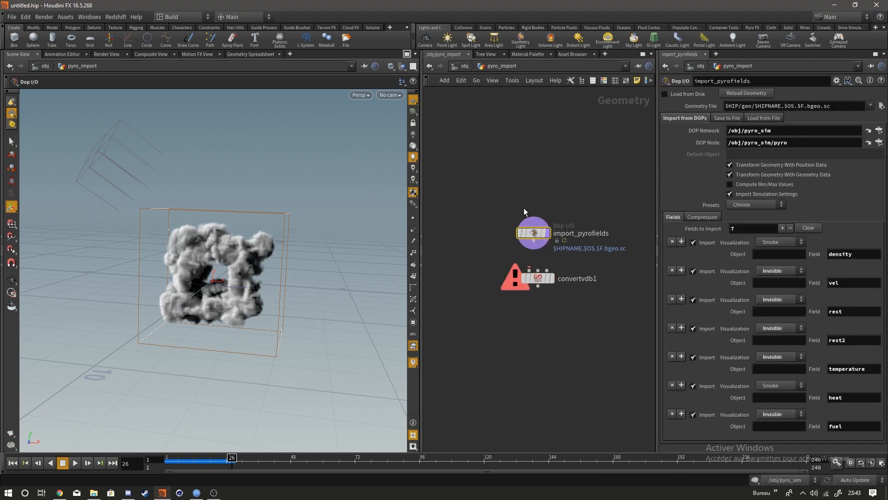
left_click(533, 240)
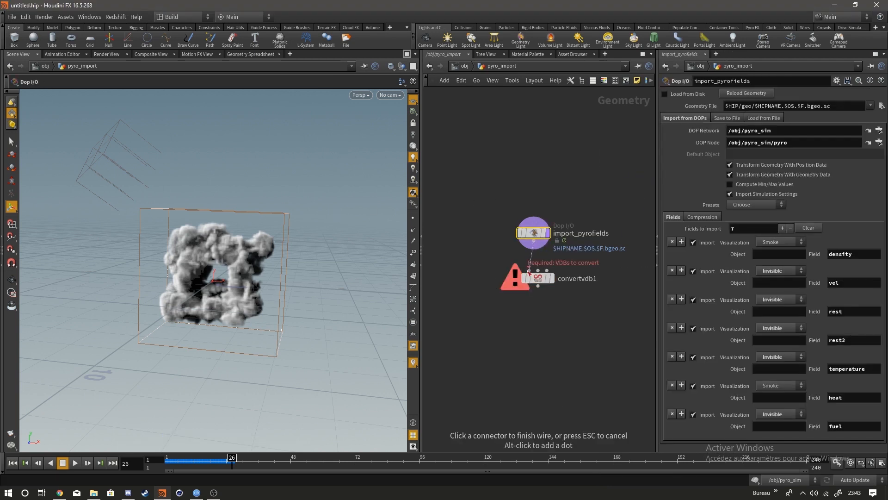
left_click(549, 277)
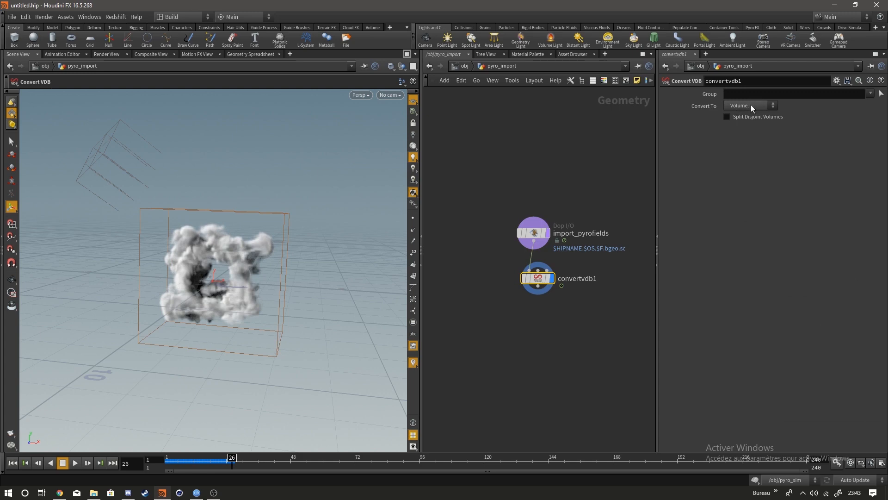
Step: Add a Convert Volume node below convertvdb1, wire it to convertvdb1's output, and display it
key("Tab")
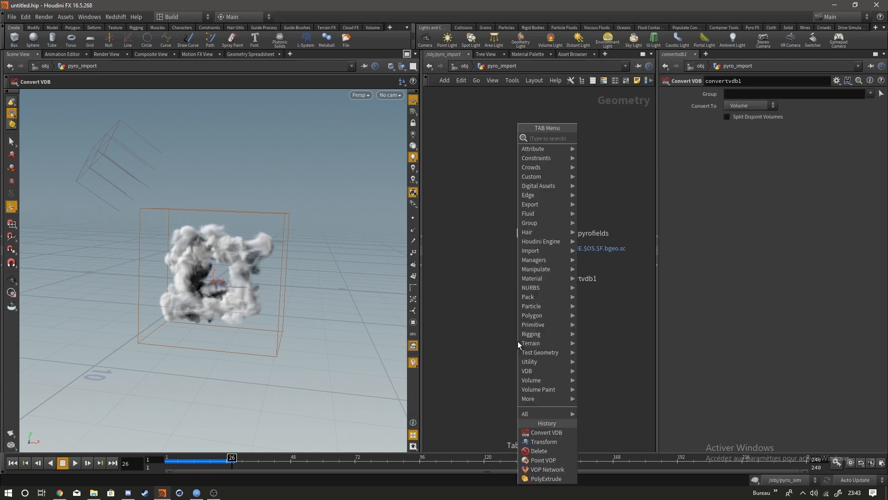
type("VOLUME C")
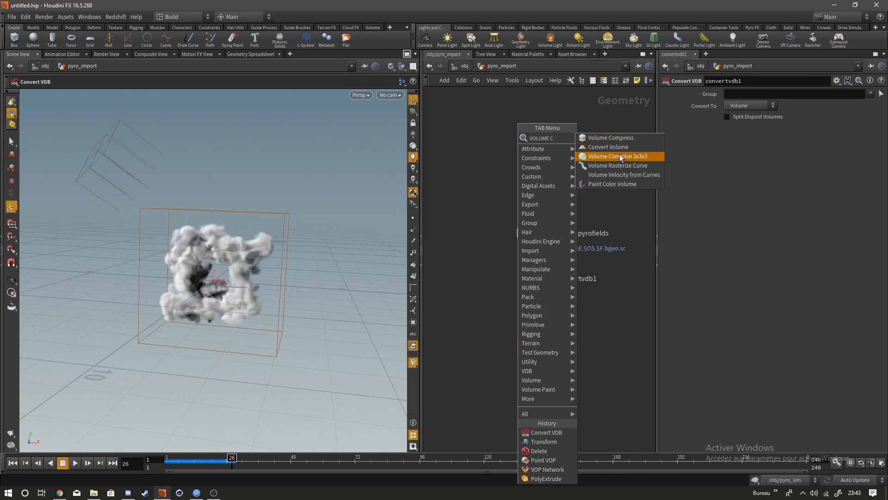
left_click(596, 146)
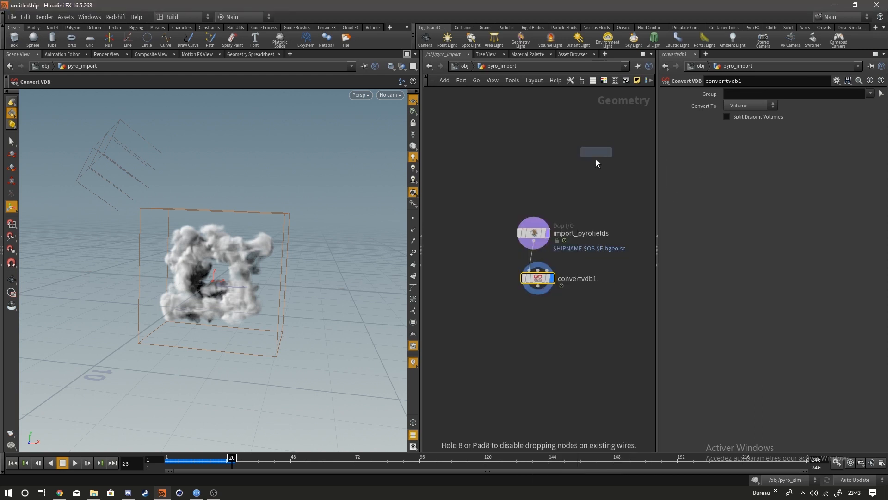
left_click(526, 343)
left_click(538, 287)
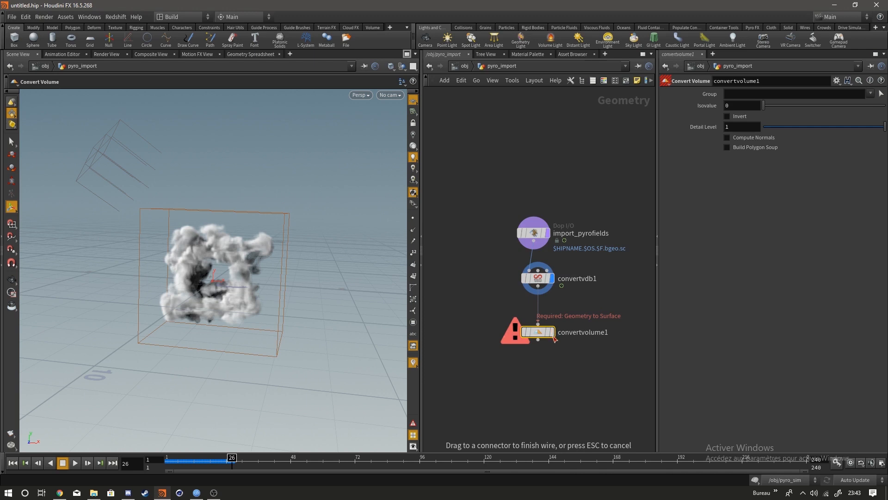
left_click(554, 334)
left_click(553, 332)
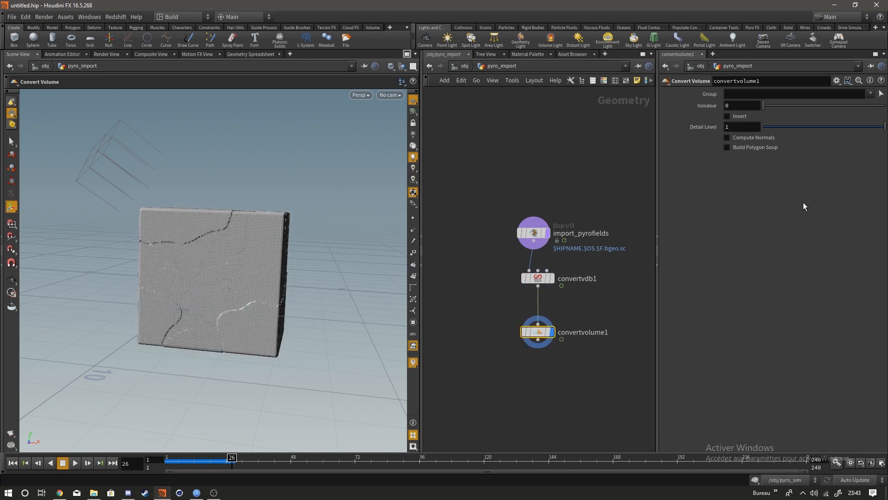
Step: Set the Convert Volume node's Isovalue to 1 and enable Compute Normals
left_click(737, 116)
left_click(737, 116)
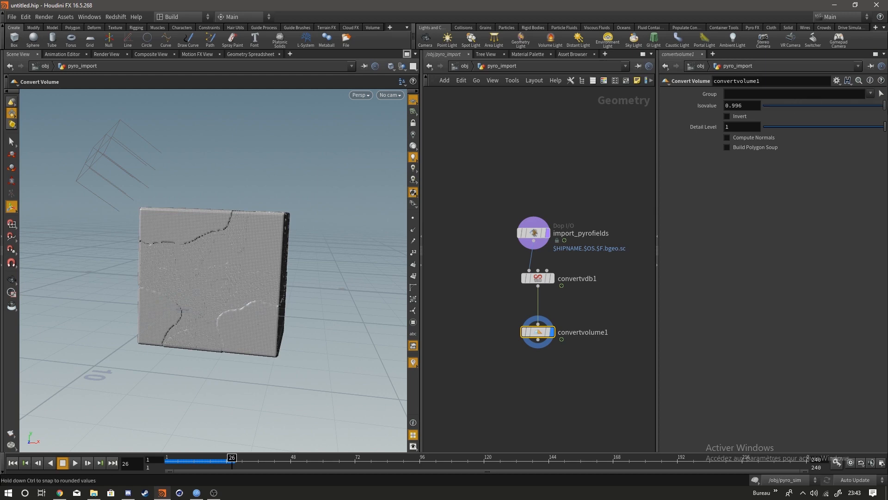
left_click_drag(777, 106, 884, 106)
mouse_move(232, 271)
left_mouse_down("alt")
mouse_move(218, 273)
mouse_move(236, 273)
left_mouse_up("alt")
scroll(217, 273, "up", 5)
left_click(754, 139)
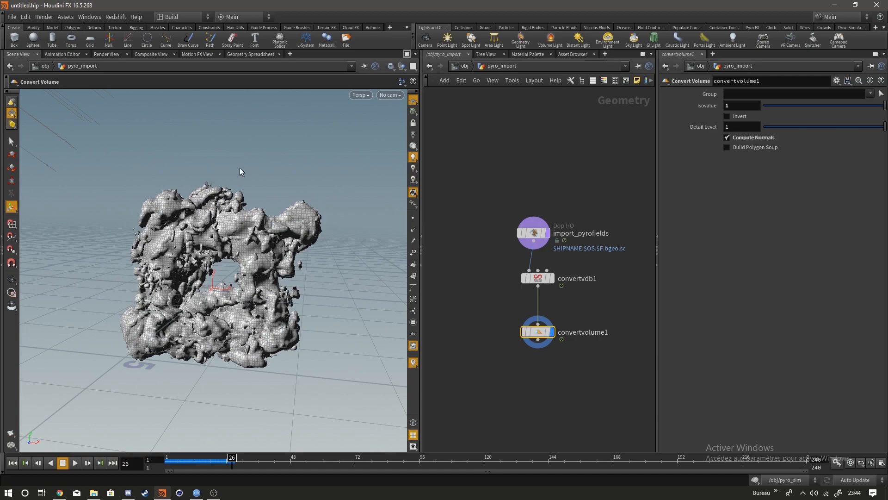
Step: Set the Convert Volume node's Detail Level to 1.5, enable Invert, and inspect the resulting mesh
scroll(180, 264, "up", 5)
mouse_move(179, 265)
left_mouse_down("alt")
mouse_move(244, 235)
mouse_move(106, 237)
mouse_move(187, 235)
left_mouse_up("alt")
left_click(745, 127)
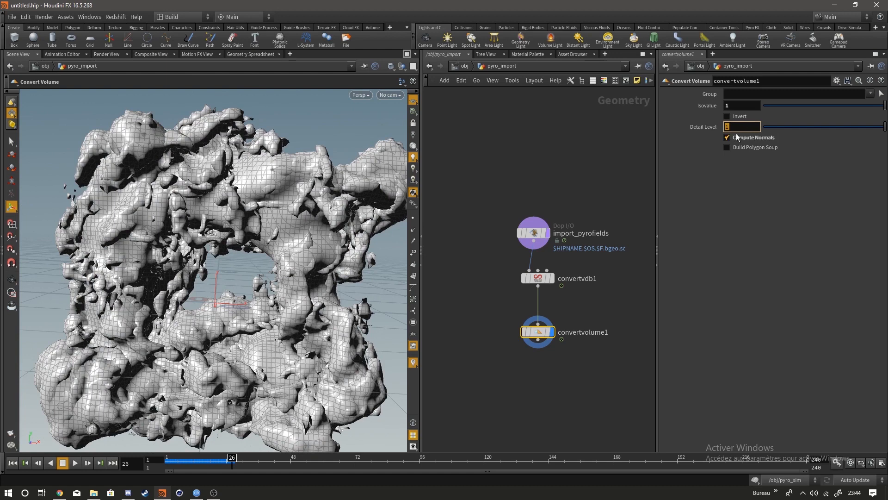
type(".5")
key("Return")
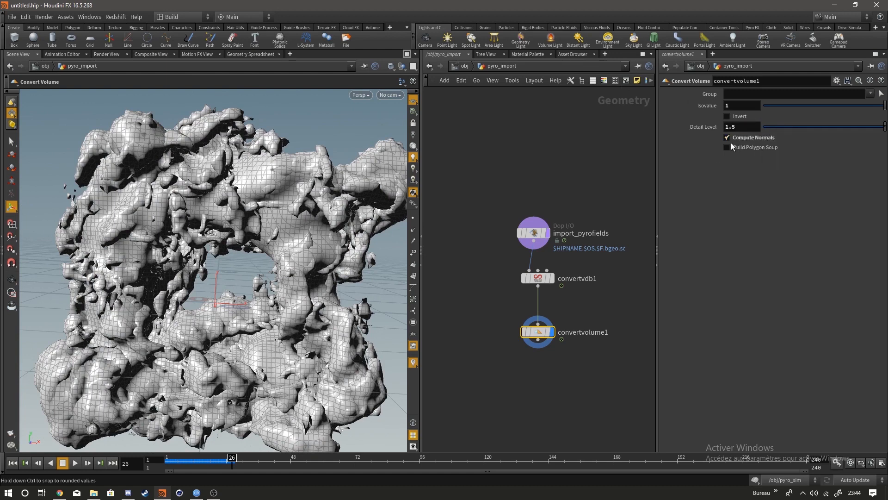
left_click(751, 124)
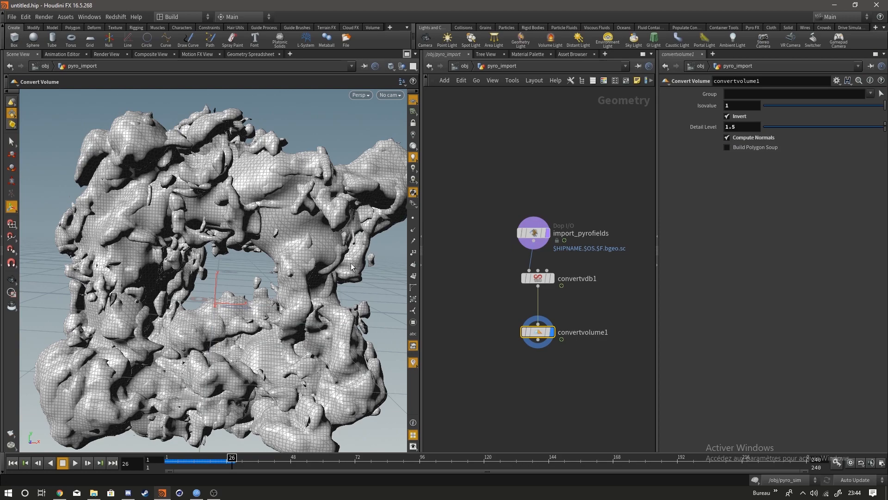
left_click_drag(203, 246, 192, 209)
left_click_drag(235, 243, 205, 171)
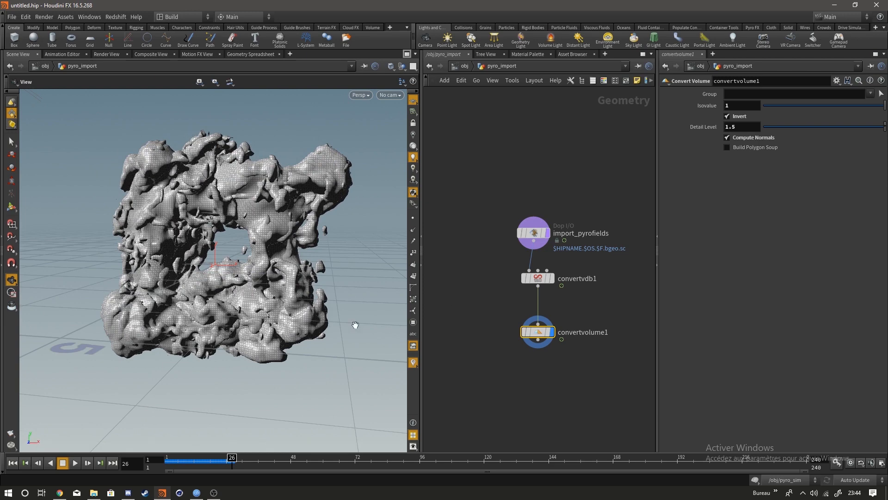
Step: Add a Cloud node below convertvolume1, wire it to convertvolume1's output, and display it
key("Tab")
type("cloud")
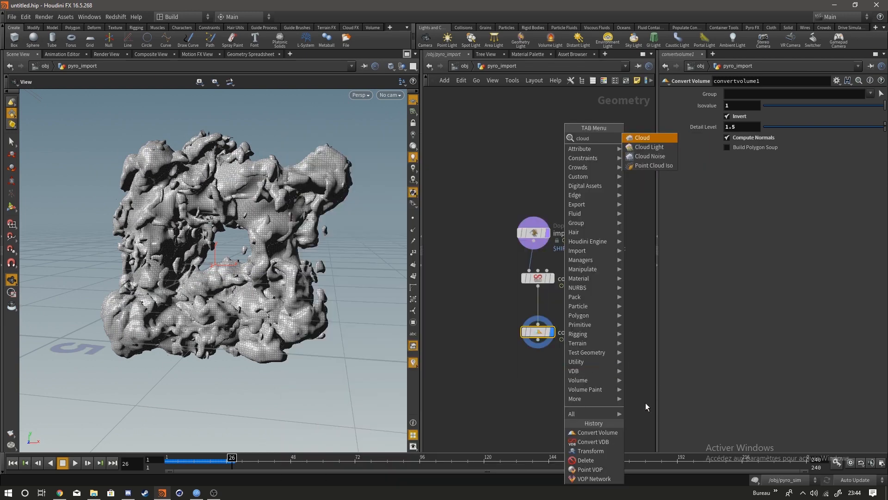
key("Return")
left_click(536, 385)
left_click_drag(538, 340, 538, 380)
left_click(552, 385)
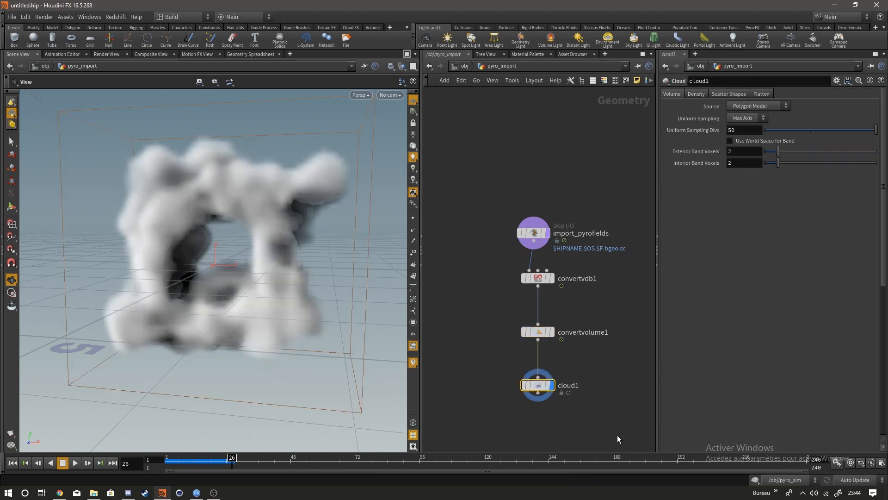
Step: Set the Cloud node's Uniform Sampling Divs to 120 and inspect the cloud from another angle
mouse_move(198, 212)
left_mouse_down()
mouse_move(232, 206)
mouse_move(223, 192)
mouse_move(205, 205)
left_mouse_up()
left_click(742, 131)
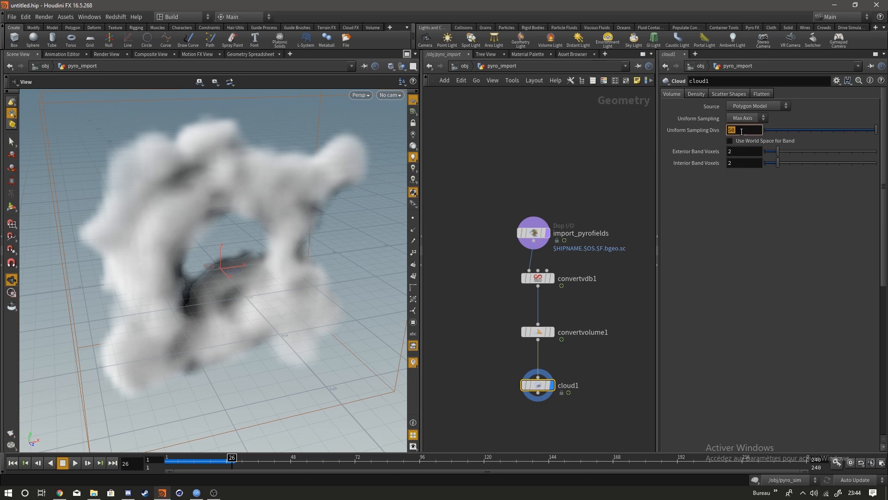
type("120")
key("Return")
left_click_drag(272, 184, 210, 199)
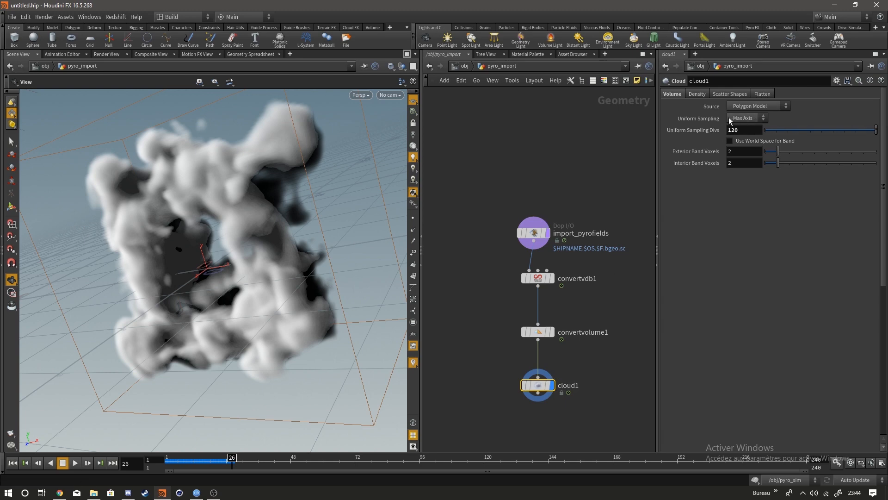
Step: Lay out all nodes in the pyro_import network and move the separate visualization node away from the chain
key("l")
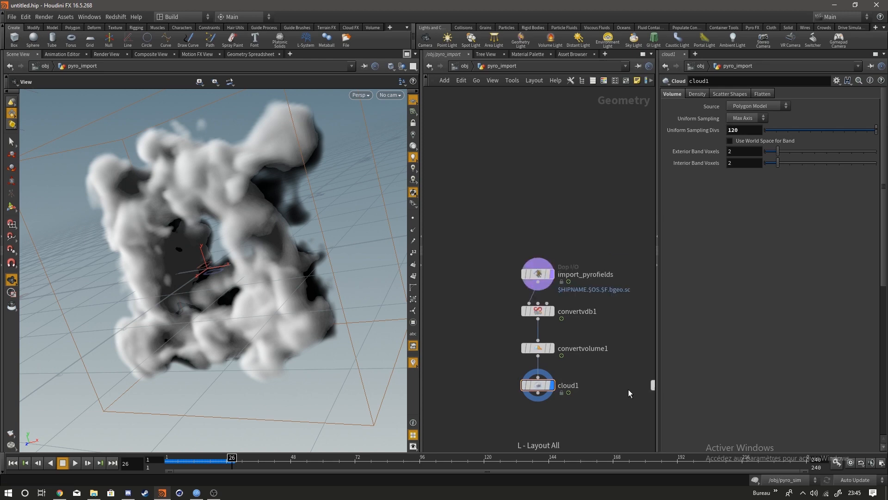
scroll(600, 334, "down", 3)
middle_click_drag(612, 397, 600, 337)
left_click_drag(598, 315, 620, 231)
middle_click_drag(519, 338, 603, 299)
scroll(603, 299, "up", 3)
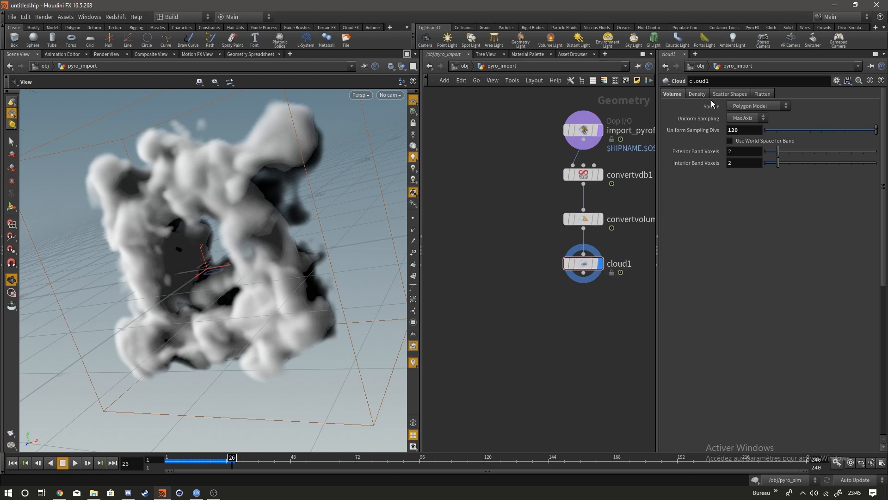
Step: Add a Cloud Noise node below cloud1, wire cloud1 into its first input, and display it
key("Tab")
type("cloud")
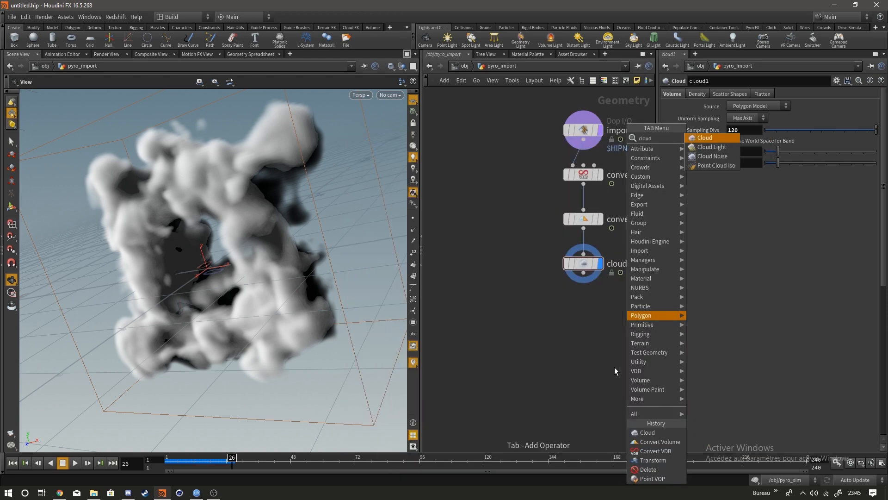
left_click(712, 156)
left_click(596, 321)
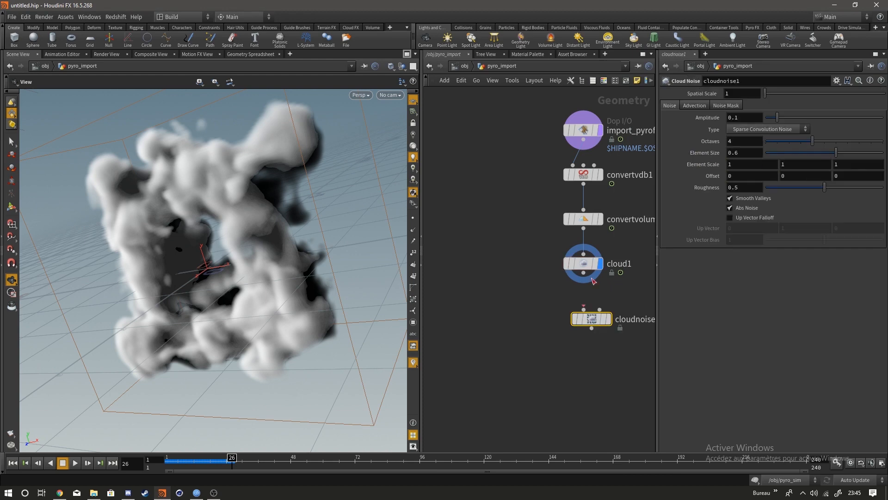
left_click(608, 319)
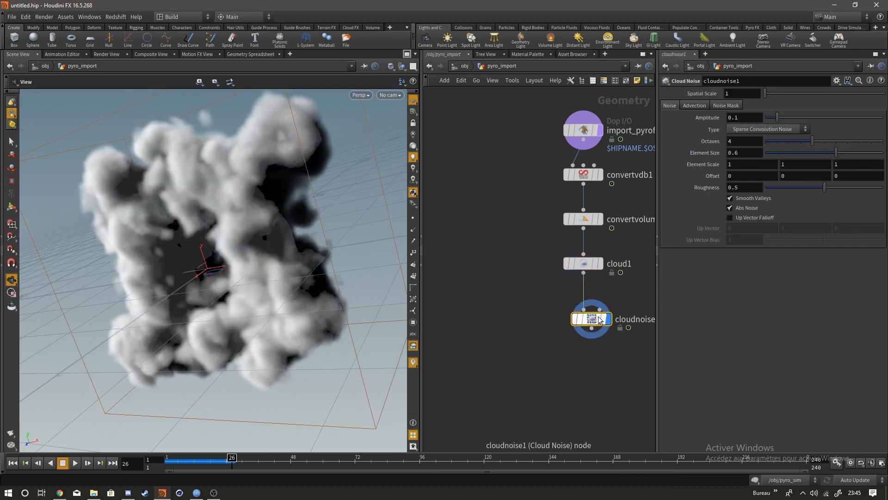
Step: Align the cloudnoise1 node directly below cloud1 and inspect the noisy cloud from the front
left_click_drag(579, 321, 570, 304)
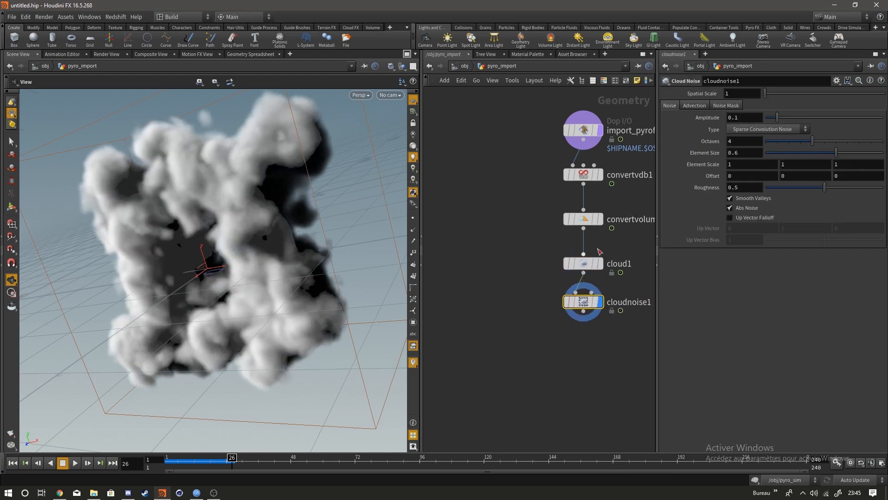
left_click_drag(218, 231, 191, 255)
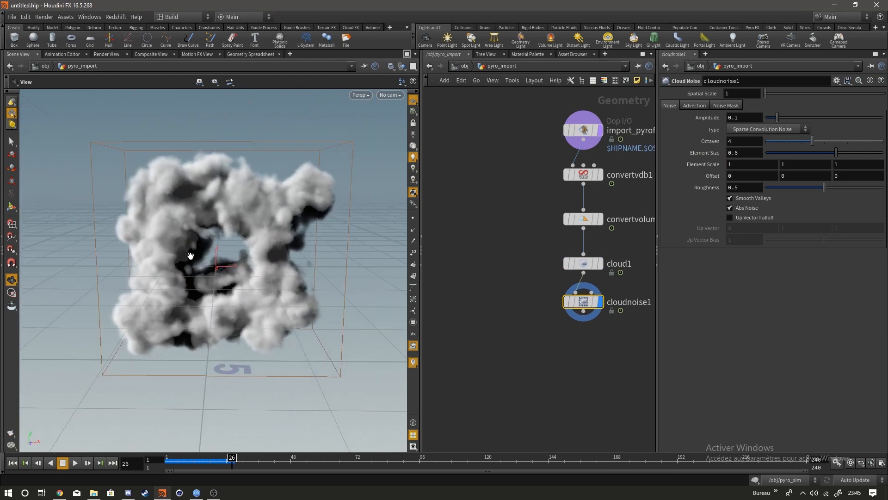
middle_click_drag(448, 240, 391, 240)
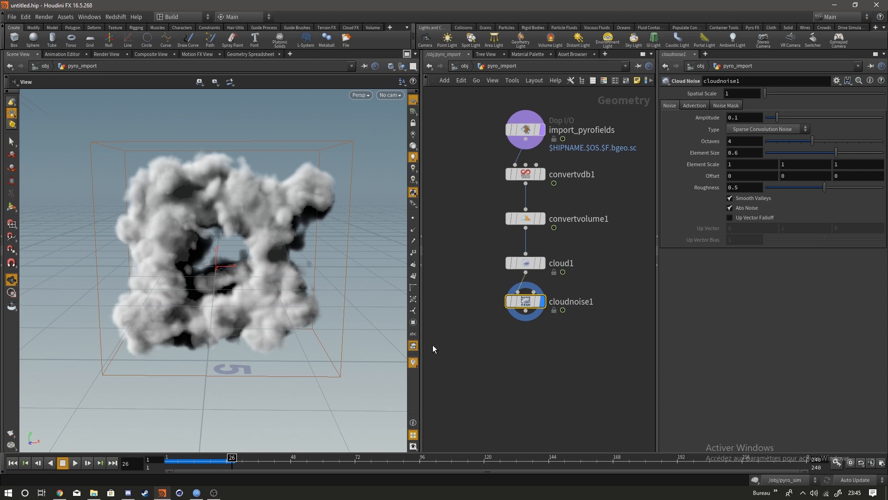
Step: Set cloudnoise1's Roughness to about 0.557 and its Amplitude to 0.12, and inspect the cloud from a lower angle
left_click_drag(824, 187, 831, 189)
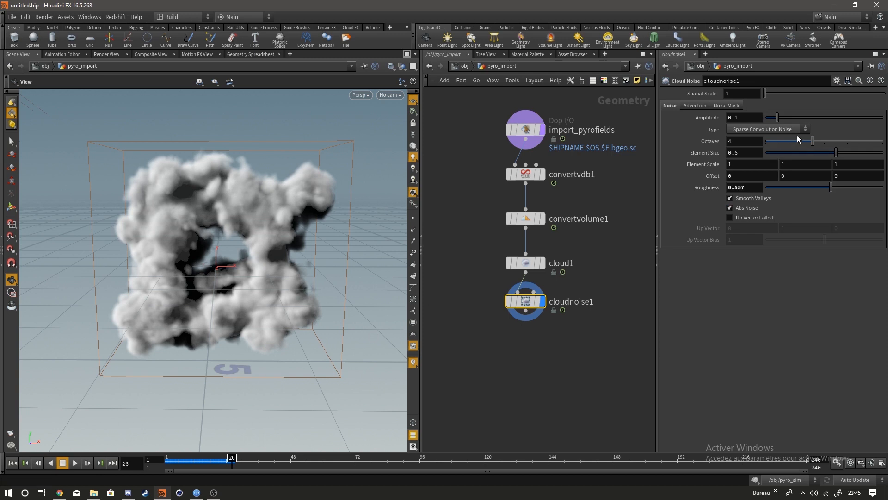
left_click_drag(778, 117, 781, 120)
left_click(756, 121)
key("BackSpace")
key("Return")
mouse_move(253, 204)
left_mouse_down()
mouse_move(179, 205)
mouse_move(248, 206)
mouse_move(243, 194)
left_mouse_up()
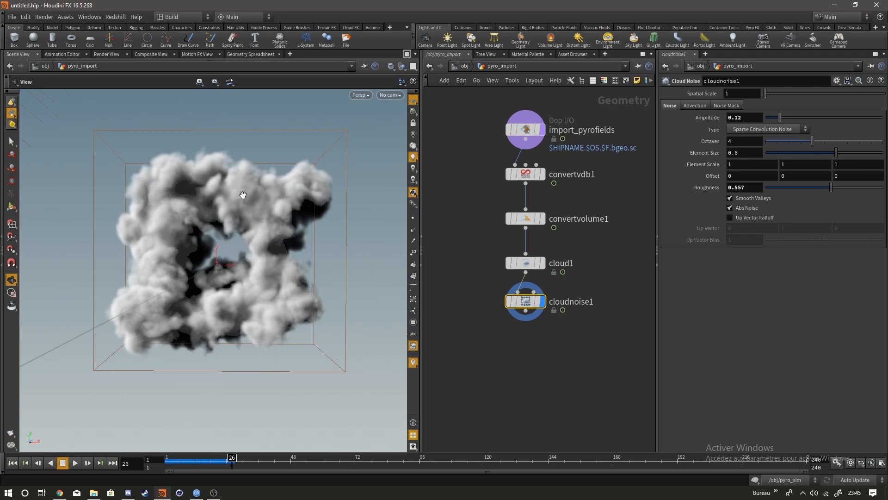
Step: Add a Volume VOP node below cloudnoise1 and wire cloudnoise1 into its first input
key("Tab")
type("volume")
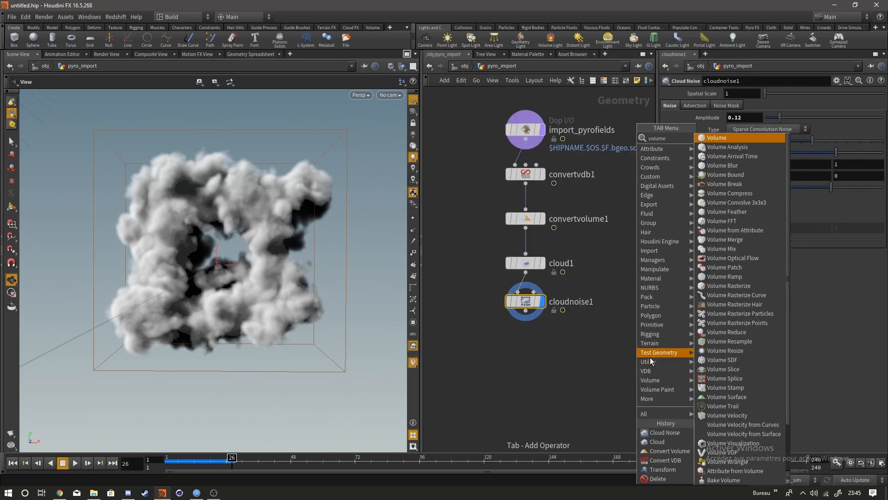
scroll(733, 439, "down", 2)
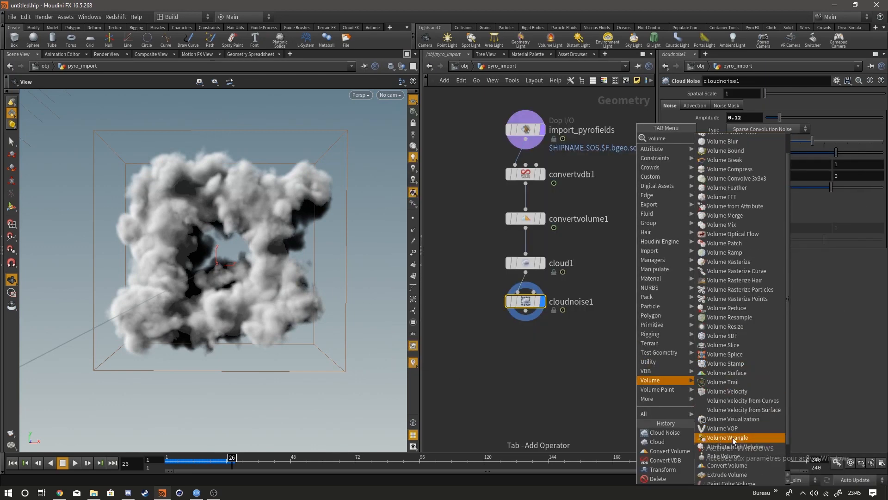
left_click(733, 438)
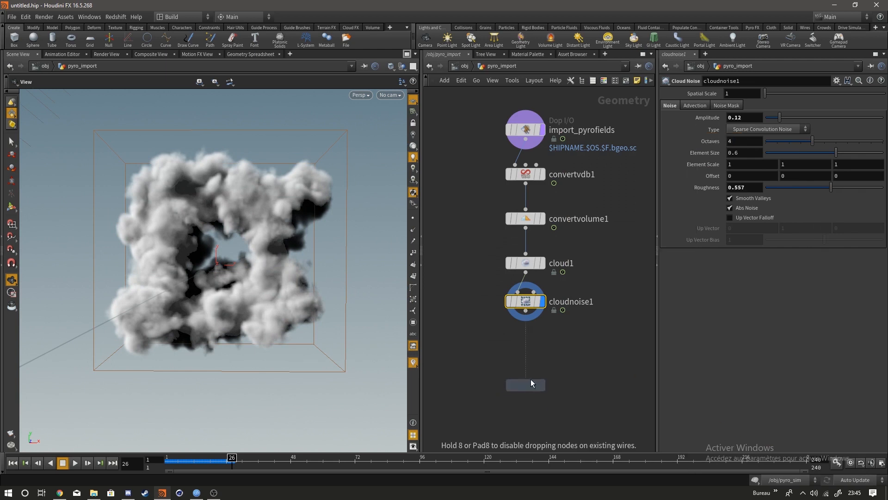
left_click(523, 348)
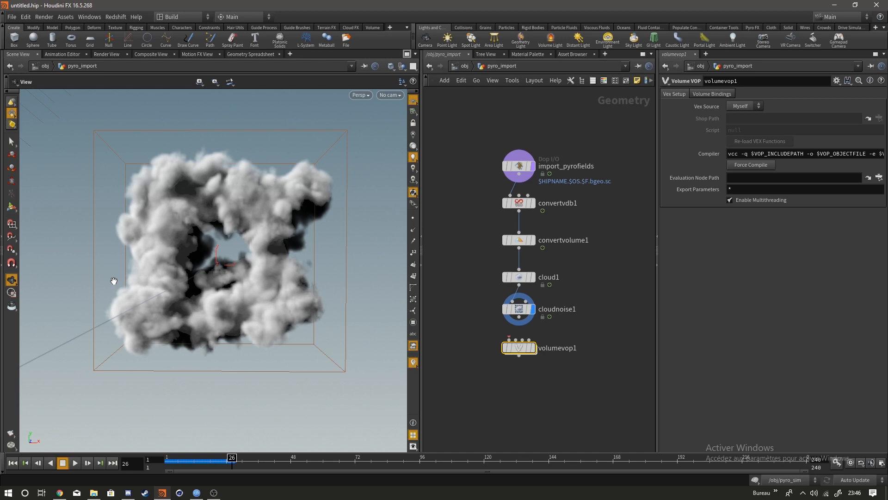
left_click(519, 317)
left_click(510, 340)
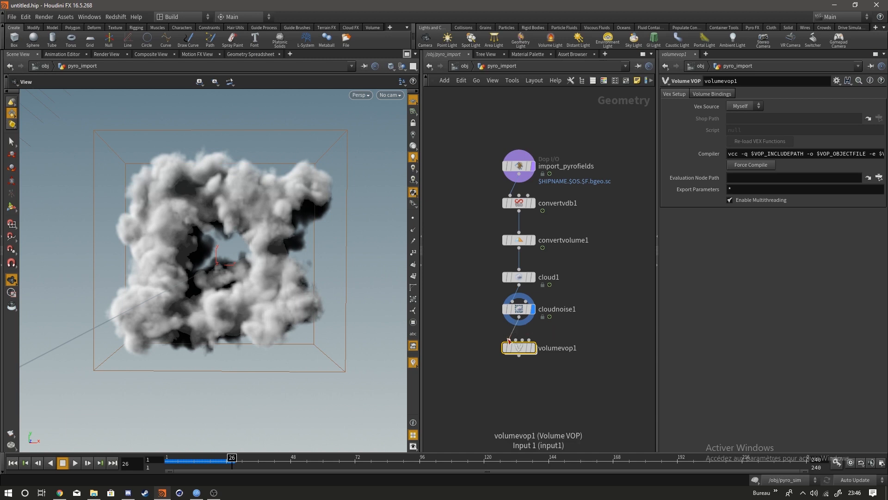
Step: Enter the volumevop1 network and move the output node farther from the global parameters node
left_click(534, 348)
double_click(532, 348)
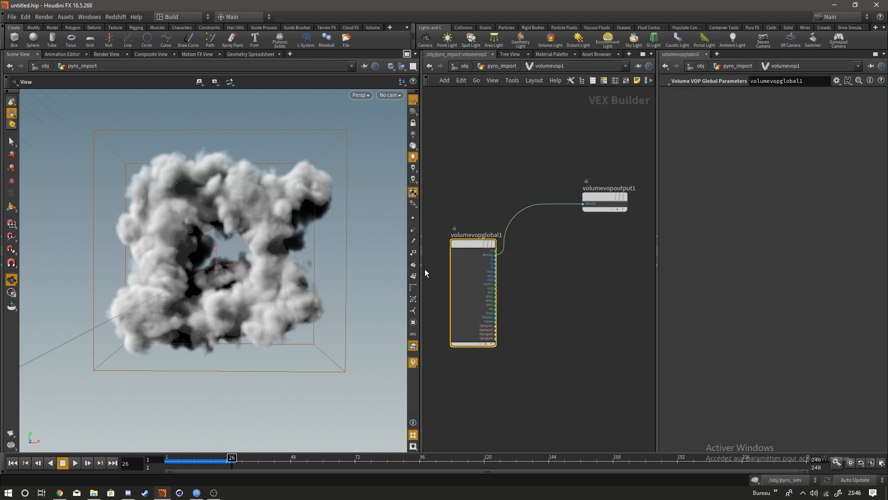
left_click_drag(617, 208, 663, 242)
scroll(491, 266, "down", 3)
middle_click_drag(603, 303, 578, 265)
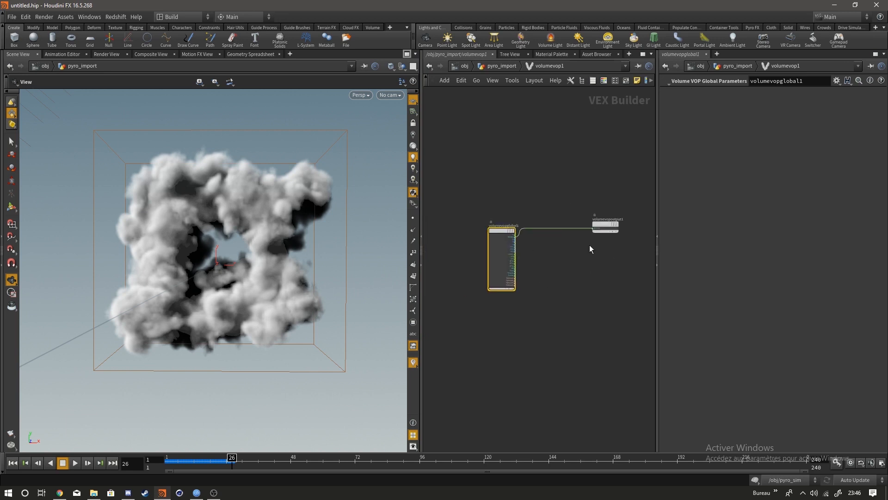
Step: Widen the network editor by shrinking the 3D viewport and slightly narrowing the parameter pane
left_click_drag(421, 192, 292, 189)
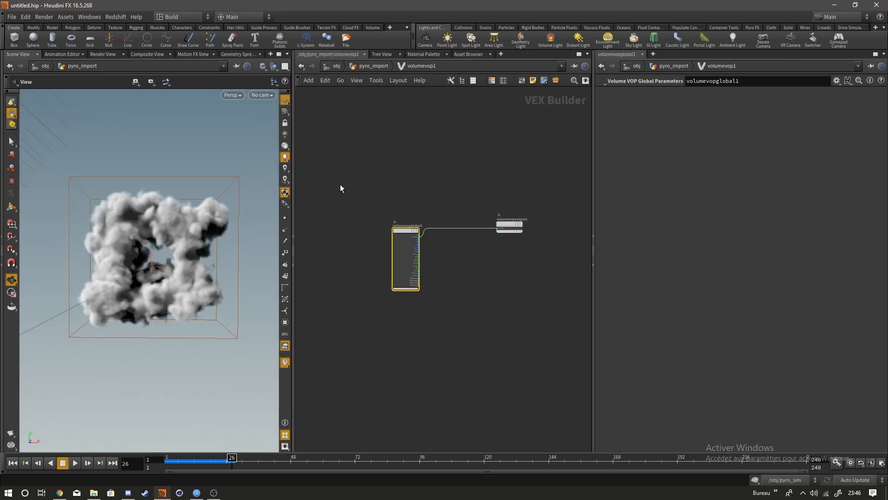
left_click_drag(593, 197, 601, 198)
scroll(504, 240, "up", 4)
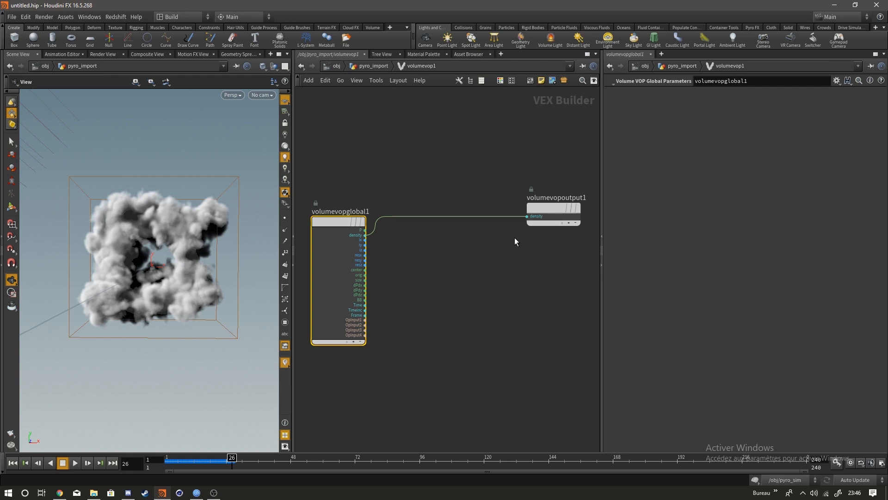
Step: Add an Anti-Aliased Noise node between the global and output nodes and wire the global P output into its pos input
key("Tab")
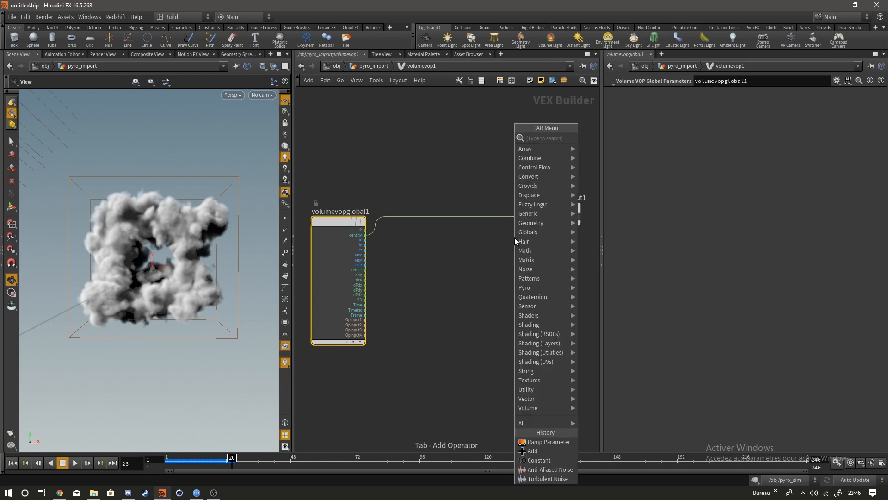
type("aa")
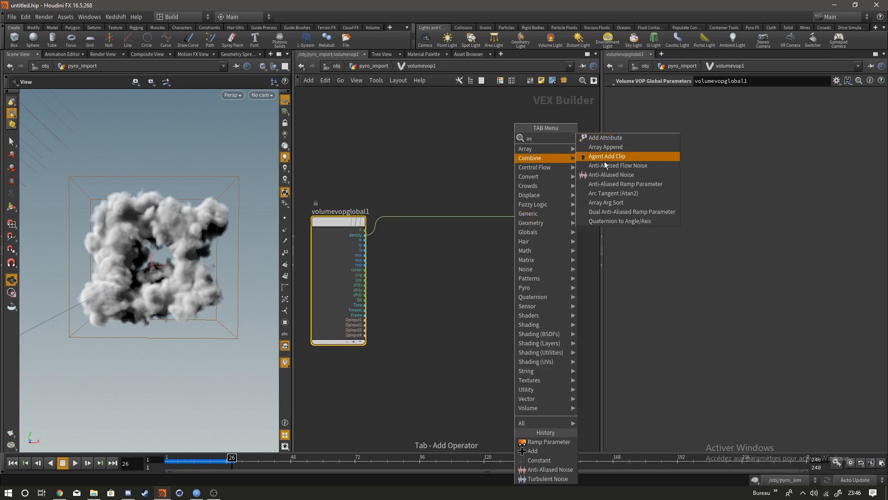
left_click(637, 178)
left_click(464, 269)
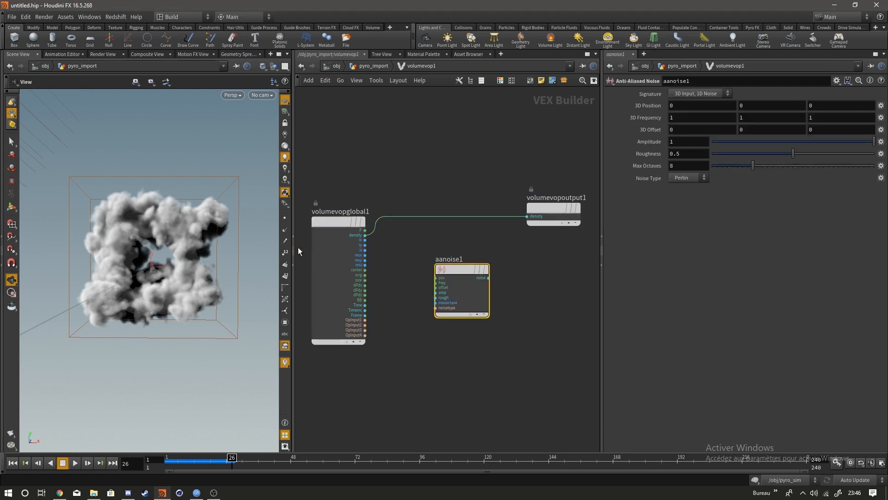
scroll(395, 257, "up", 2)
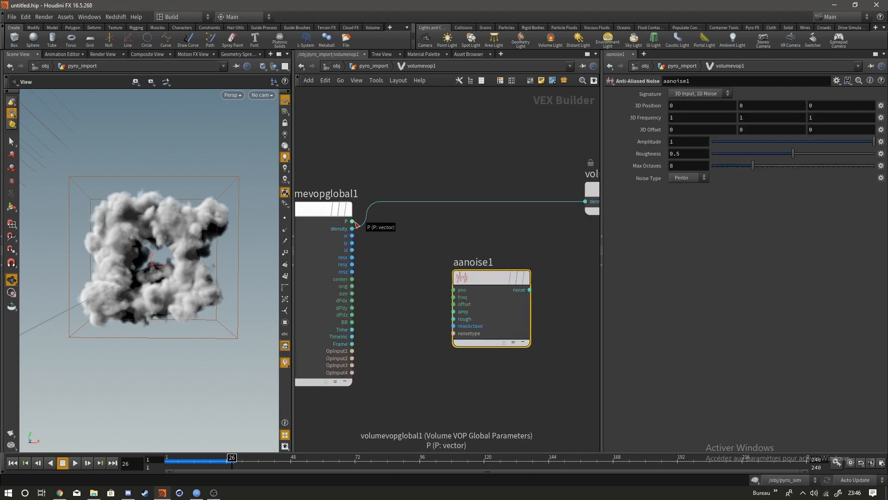
left_click_drag(350, 223, 455, 290)
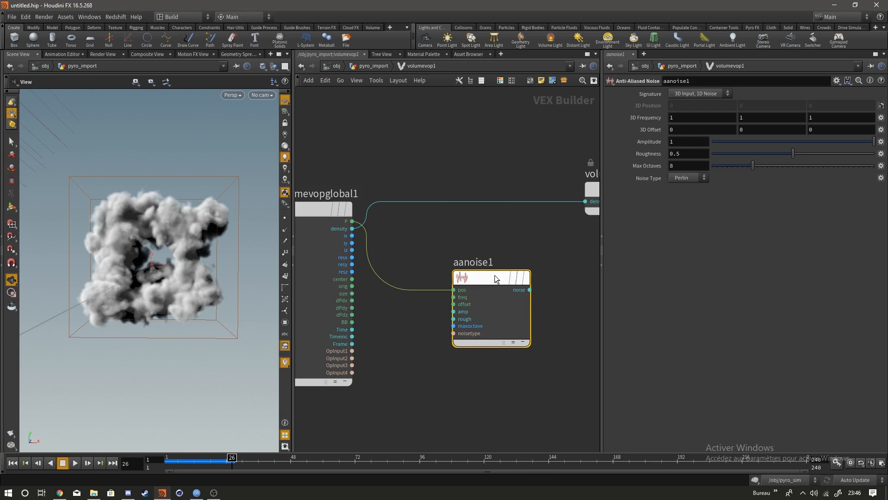
Step: Move aanoise1 lower and shift the volumevopglobal1 node away from it to make room for more nodes
middle_click_drag(537, 235, 460, 229)
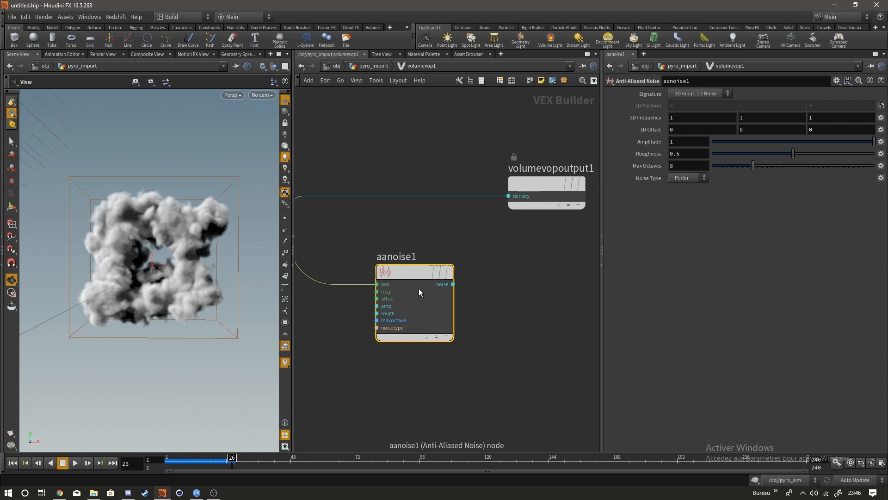
middle_click_drag(380, 300, 485, 269)
scroll(486, 268, "down", 3)
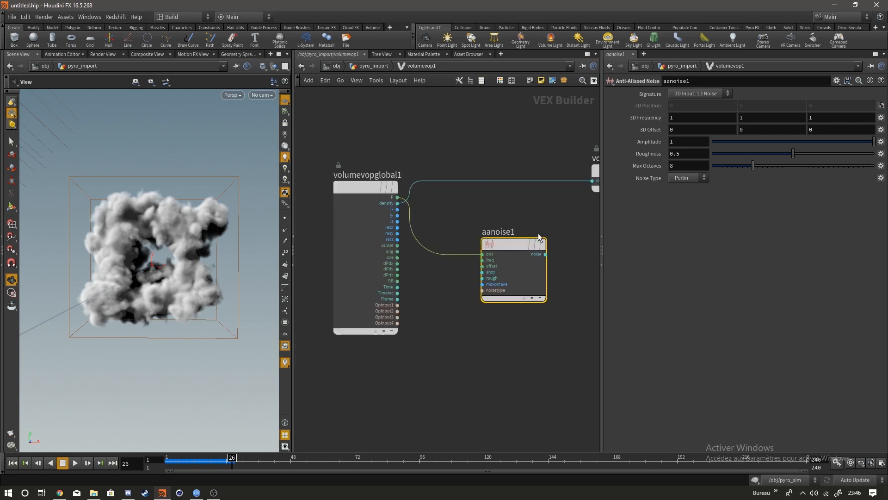
left_click_drag(497, 260, 488, 304)
middle_click_drag(502, 249, 480, 244)
left_click_drag(374, 219, 304, 215)
middle_click_drag(430, 225, 521, 223)
Step: Add a Compare node beside the global parameters node and set its Test to Greater Than
key("Tab")
type("comp")
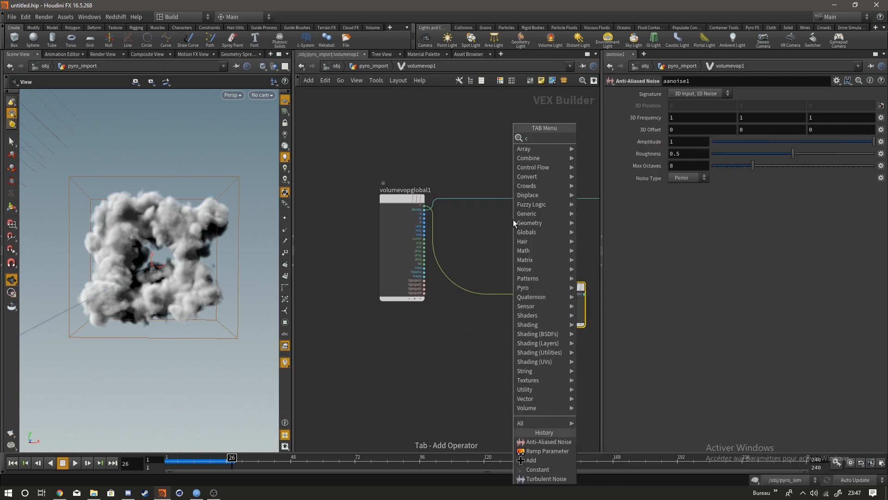
key("Return")
left_click(506, 180)
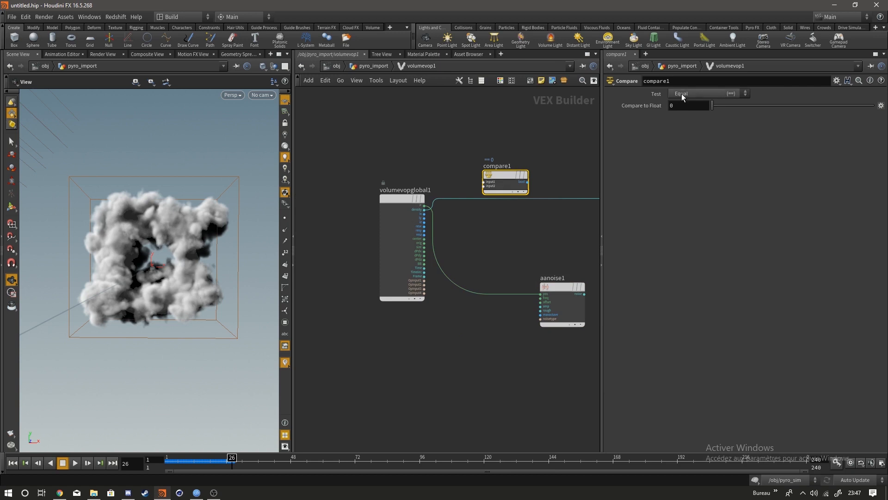
left_click(682, 95)
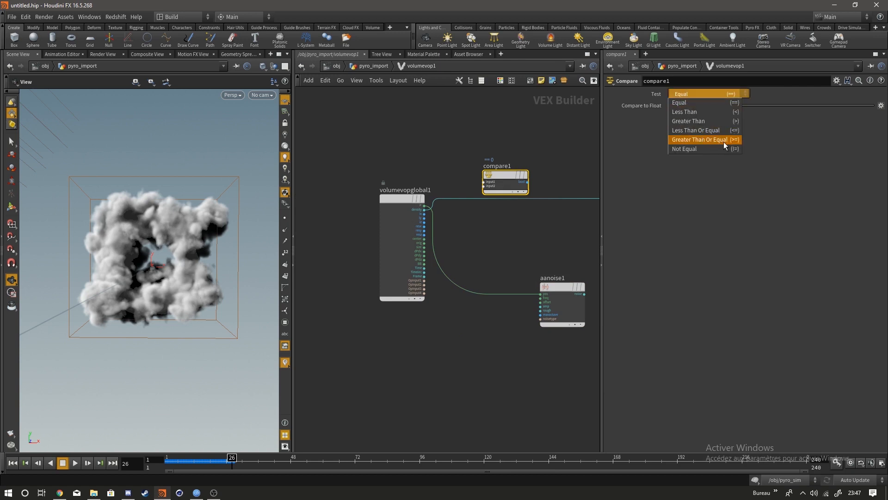
left_click(693, 122)
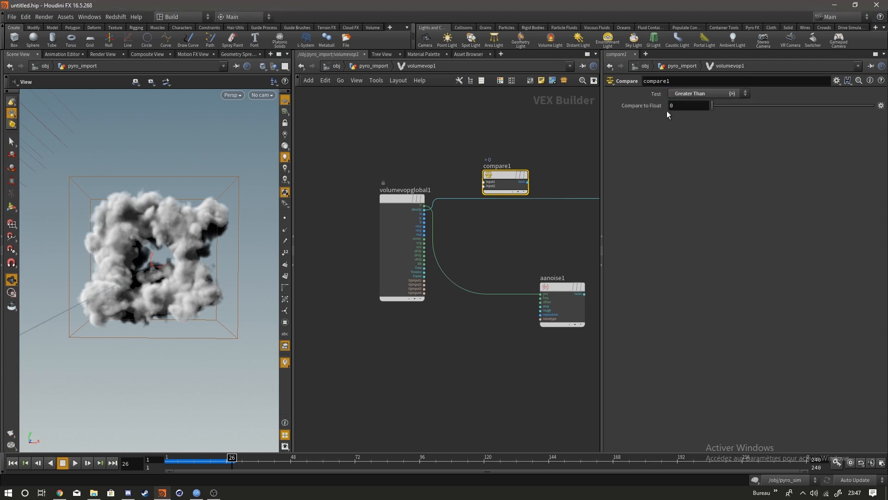
Step: Place compare1 next to volumevopglobal1 and wire the global density output into its input1
left_click_drag(495, 188, 485, 218)
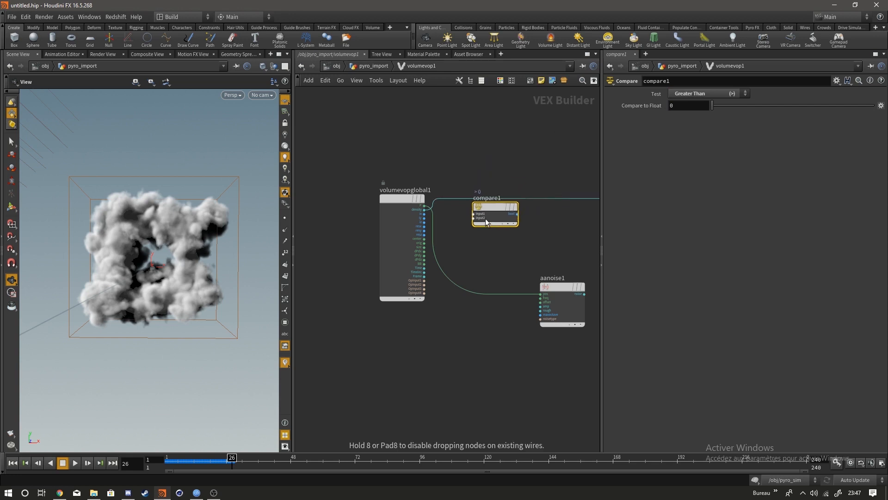
scroll(435, 218, "up", 3)
left_click_drag(414, 215, 499, 224)
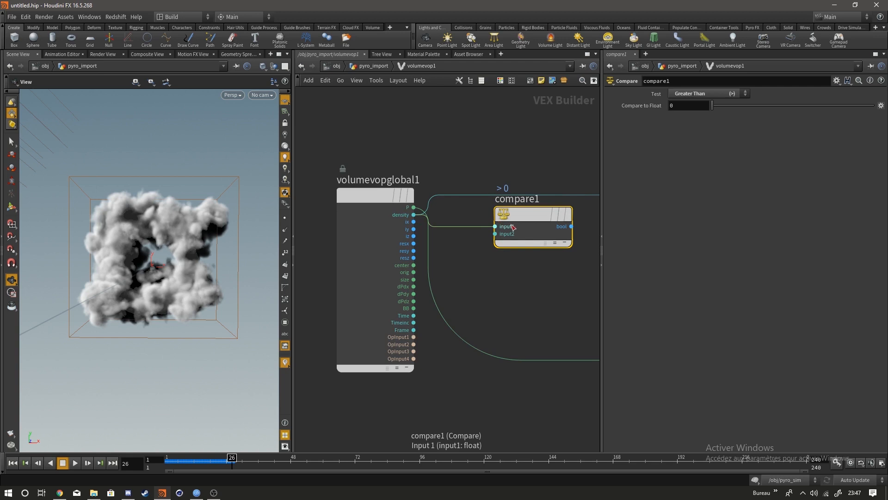
mouse_move(523, 230)
left_mouse_down()
mouse_move(532, 174)
mouse_move(529, 213)
mouse_move(539, 233)
left_mouse_up()
Step: Delete the direct wire between the global density output and the volumevopoutput1 node
middle_click_drag(535, 162, 379, 159)
left_click(518, 192)
key("Delete")
key("h")
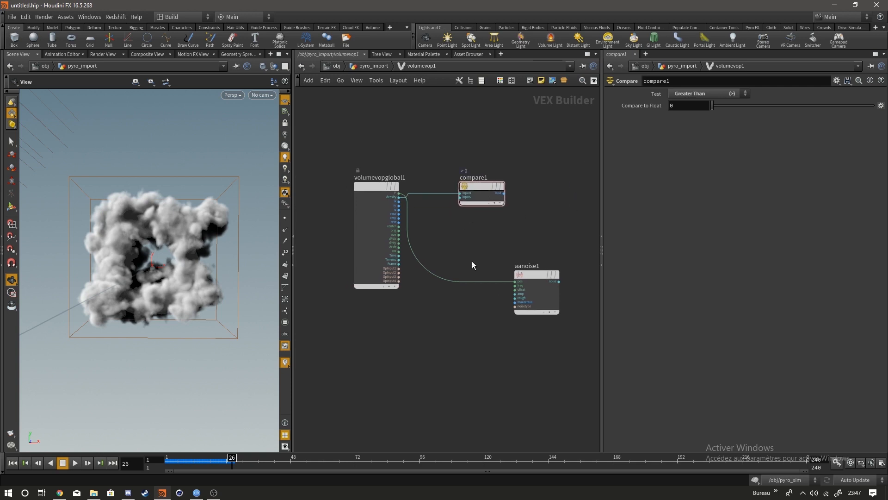
Step: Add a float Constant node directly below compare1
key("Tab")
type("xor")
key("BackSpace")
key("BackSpace")
key("BackSpace")
type("cn")
key("BackSpace")
type("ons")
left_click(447, 201)
left_click(484, 232)
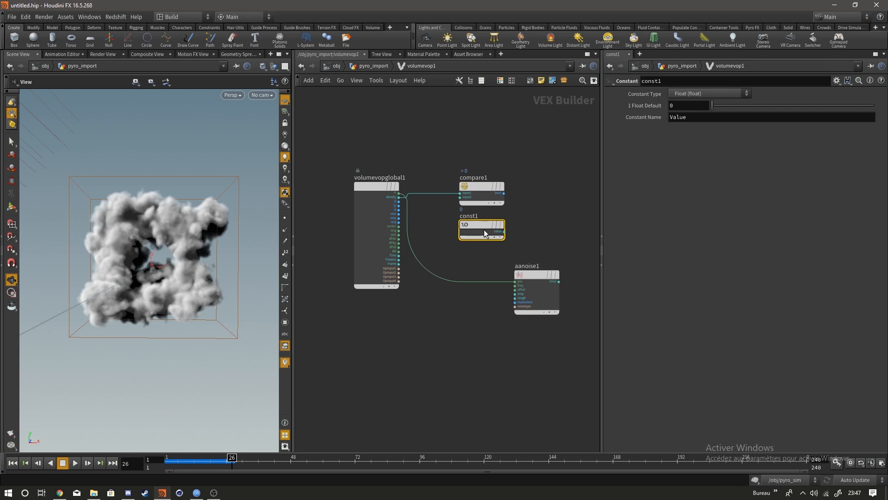
Step: Move the volumevopoutput1 node farther along the network and align aanoise1 under const1
key("h")
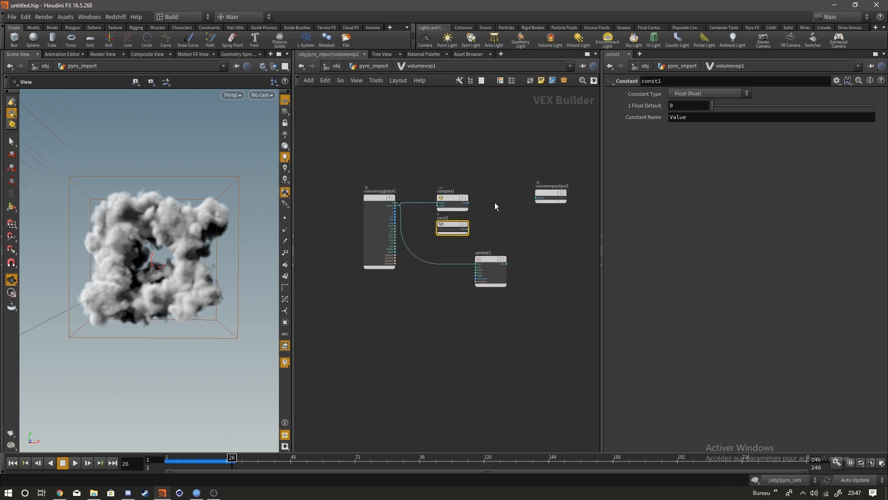
middle_click_drag(495, 202, 438, 209)
left_click_drag(487, 204, 580, 200)
left_click_drag(428, 277, 390, 273)
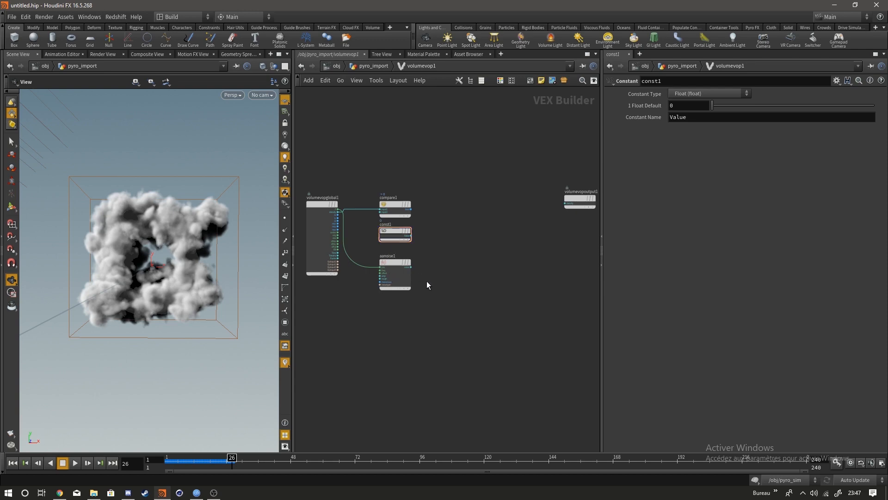
Step: Add a Fit Range node beside aanoise1
scroll(437, 278, "up", 1)
key("Tab")
type("fir")
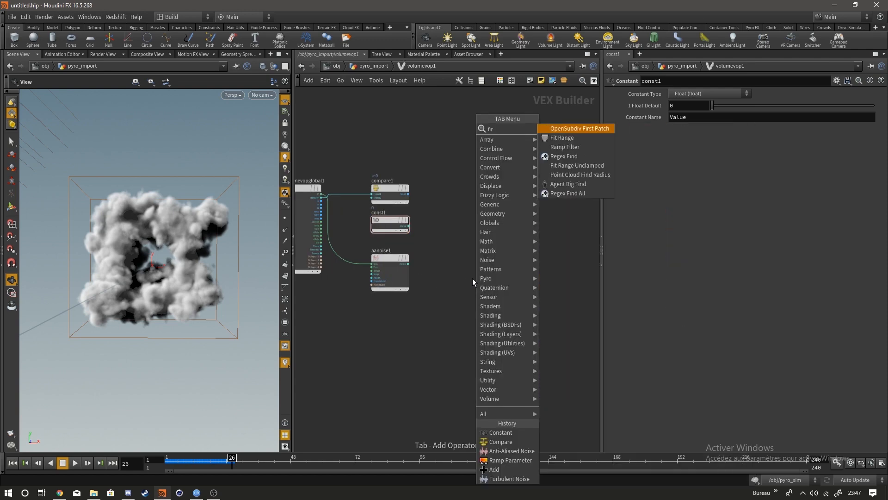
key("BackSpace")
key("BackSpace")
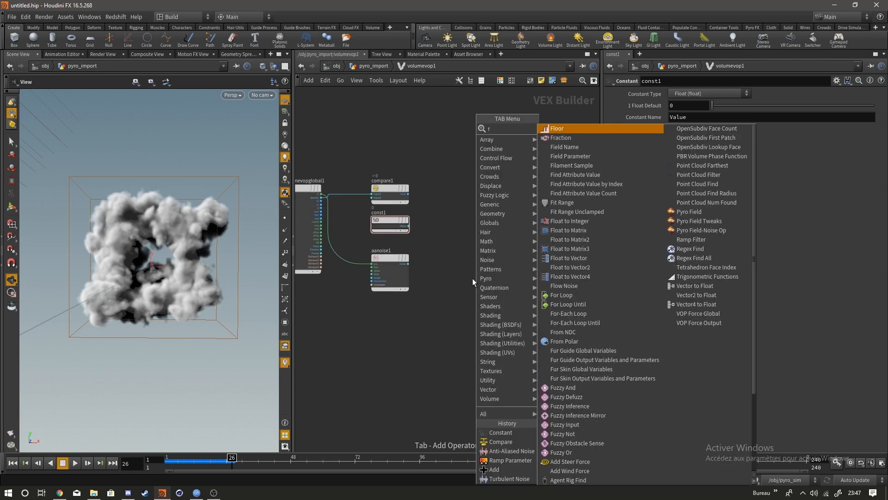
type("it")
key("Return")
left_click(457, 287)
Step: Place fit1 level with aanoise1, wire the noise output into fit1's val input, and select aanoise1
scroll(426, 288, "up", 4)
left_click_drag(485, 292, 492, 238)
left_click_drag(391, 236, 458, 243)
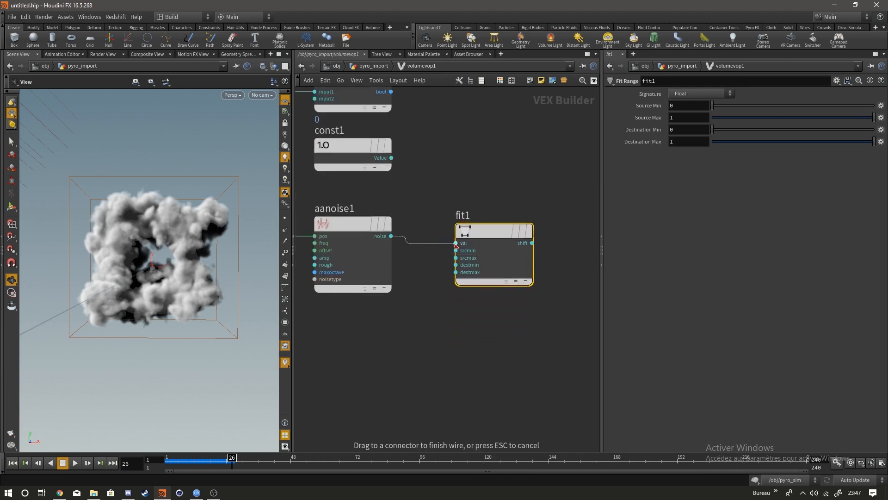
left_click(338, 224)
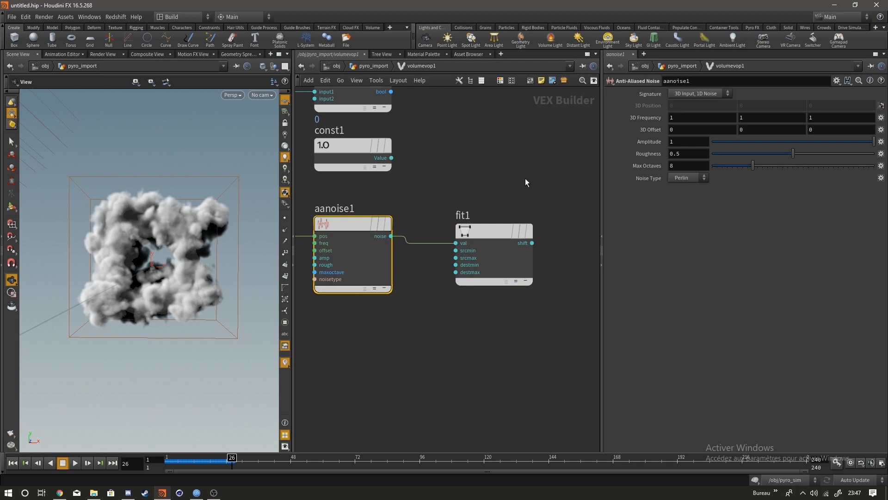
Step: Set fit1's Source Min to -0.5 and Source Max to 0.5
left_click(500, 225)
middle_click_drag(509, 171, 429, 169)
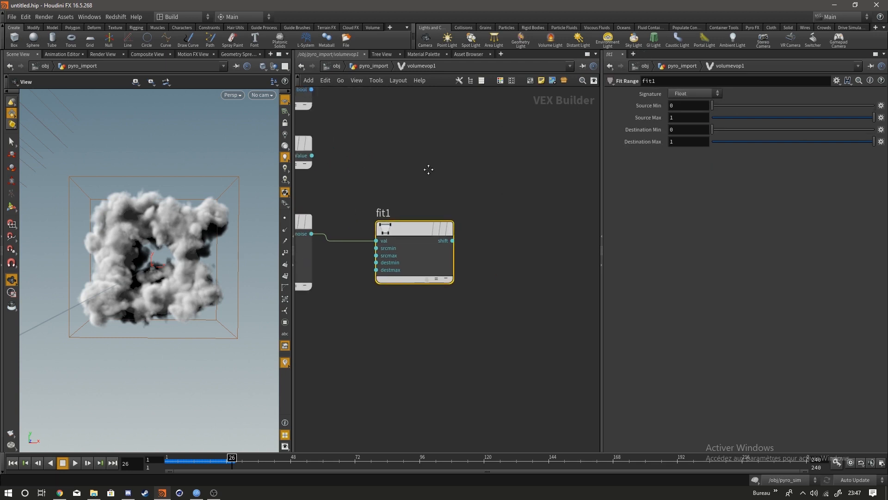
left_click(677, 107)
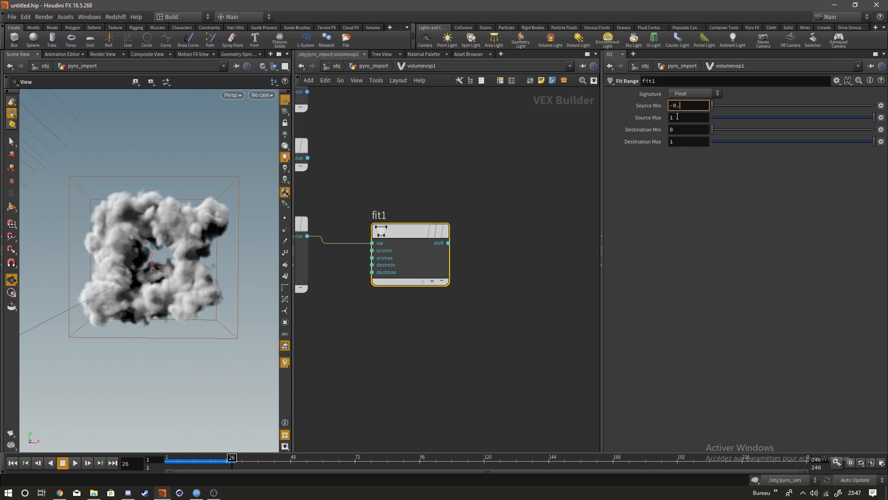
key("Return")
left_click(677, 117)
key("Return")
left_click(676, 117)
key("Return")
Step: Add a Ramp Parameter node after fit1 and wire fit1's shift output into the ramp's input
scroll(393, 161, "down", 3)
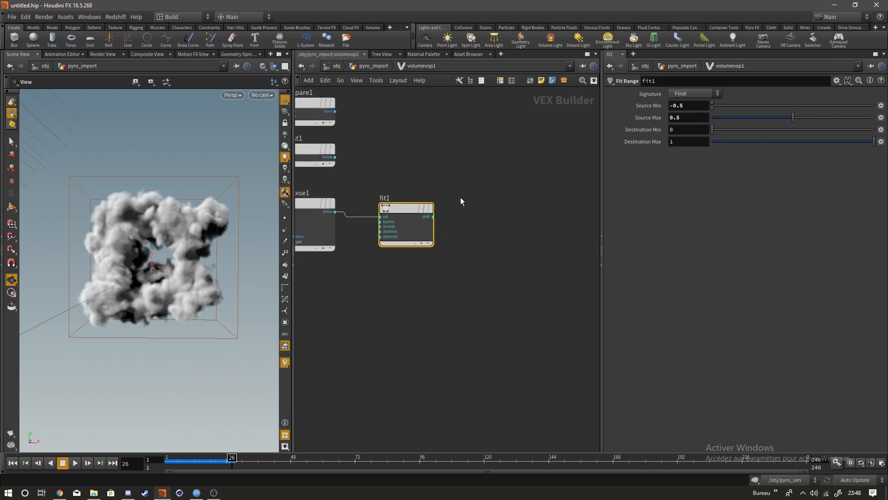
key("Tab")
type("ramp")
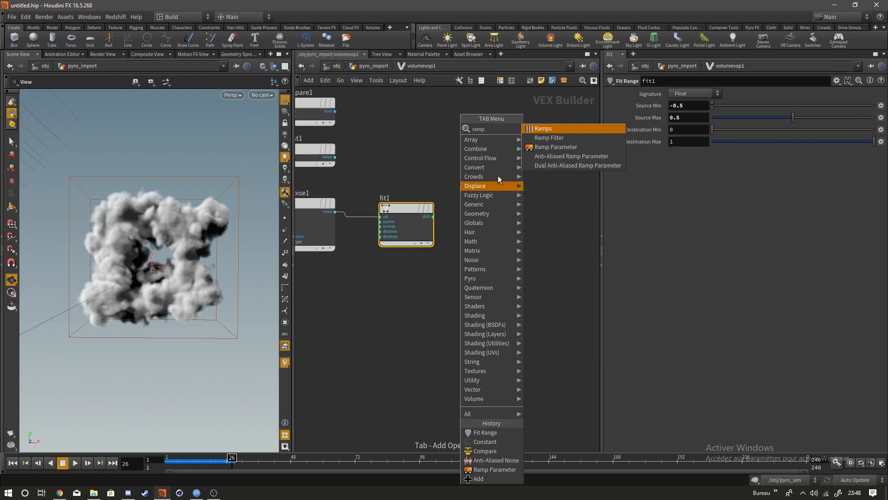
left_click(588, 155)
left_click(537, 228)
left_click(417, 219)
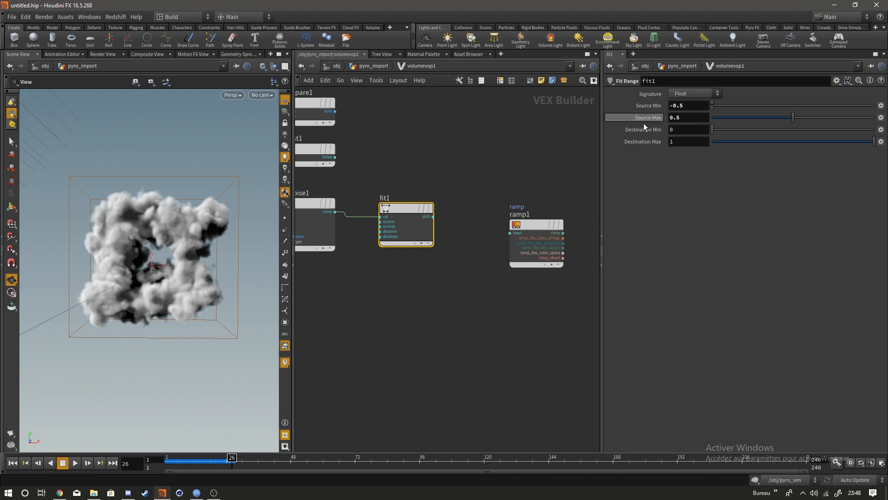
scroll(437, 220, "up", 2)
left_click_drag(434, 220, 484, 209)
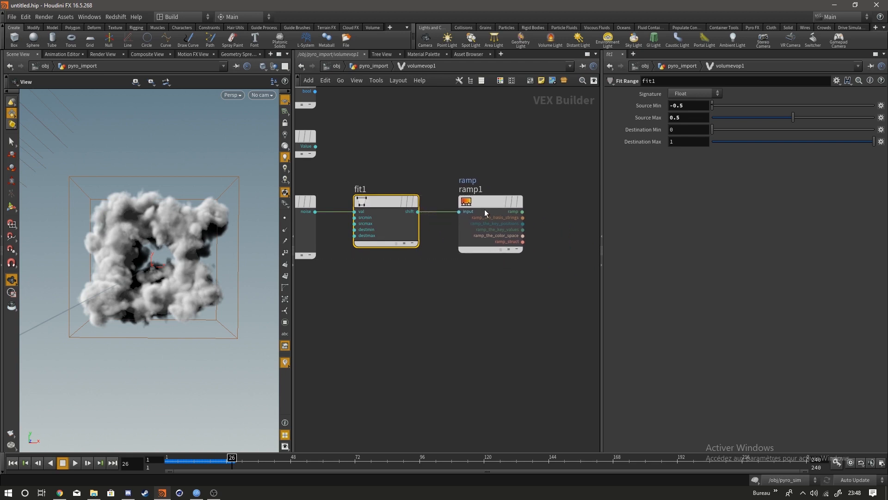
Step: Set ramp1's Ramp Type to Spline Ramp (float)
left_click(484, 209)
left_click(699, 129)
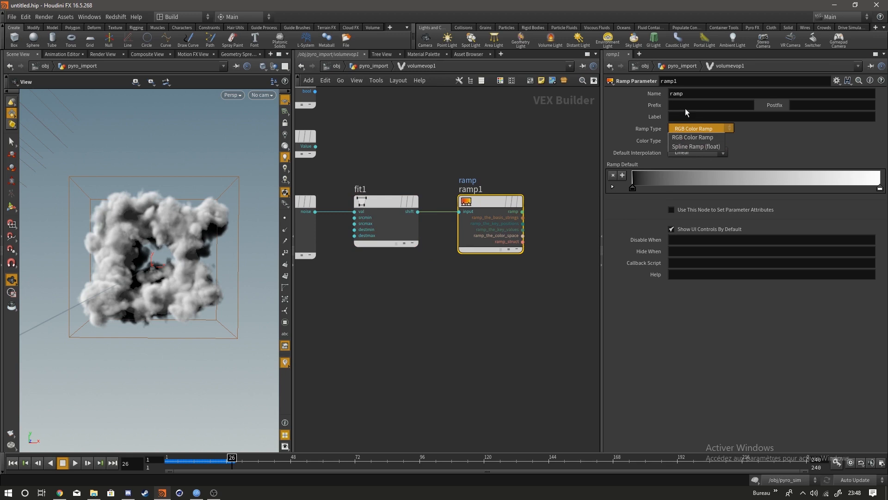
left_click(696, 147)
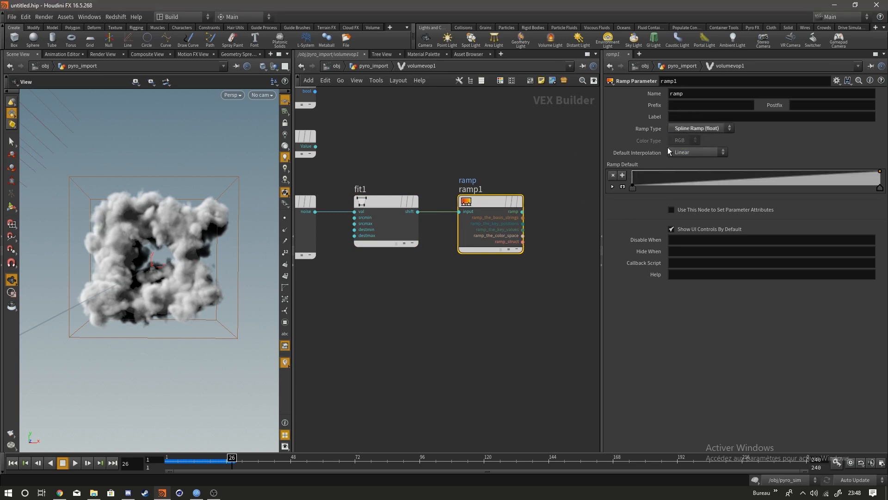
left_click(623, 187)
left_click_drag(745, 238, 817, 294)
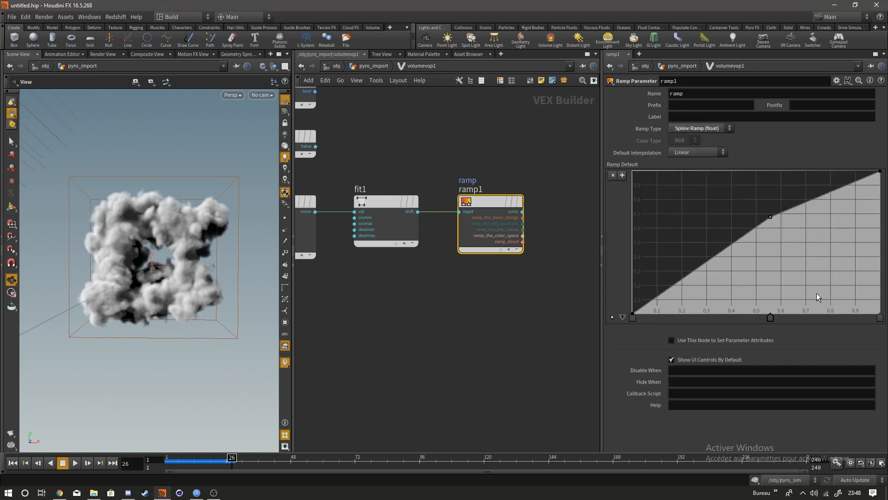
left_click(770, 317, "ctrl")
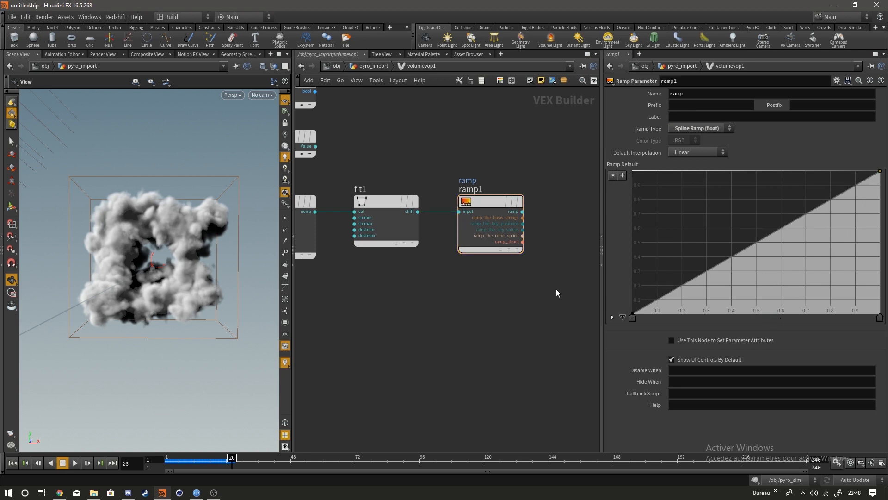
left_click(381, 196)
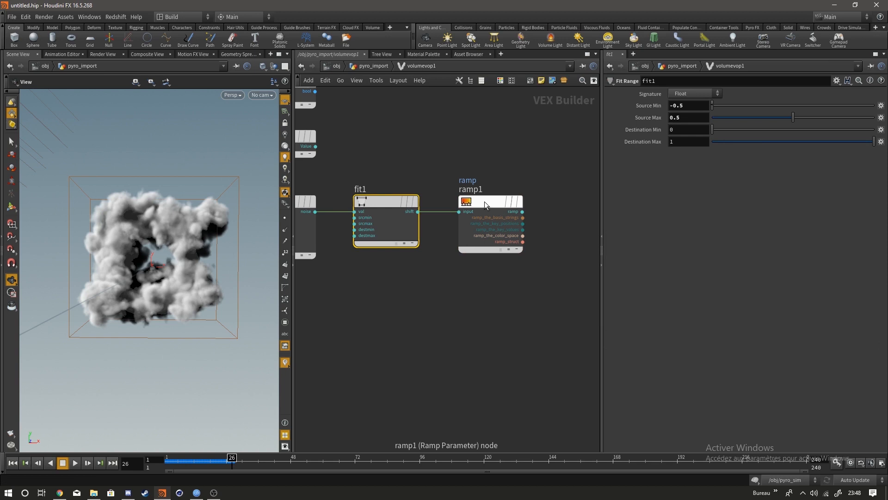
Step: Add a Multiply Constant node beside ramp1
middle_click_drag(538, 158, 462, 159)
key("Tab")
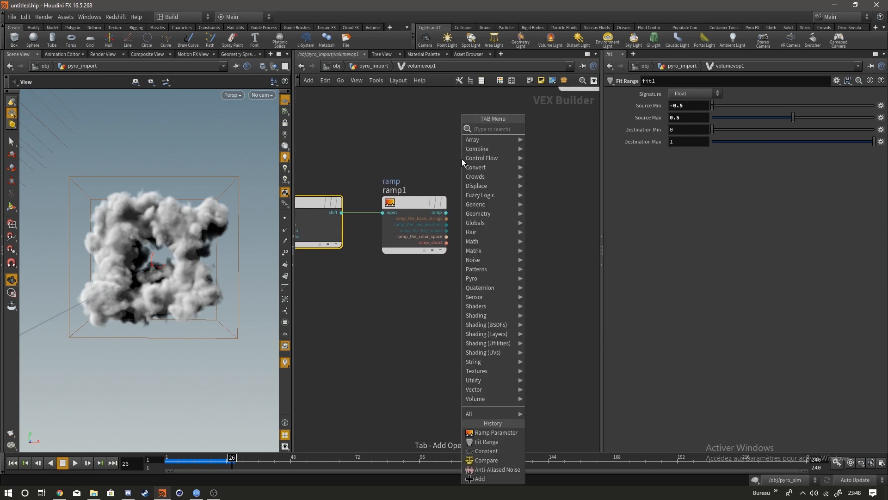
type("mul")
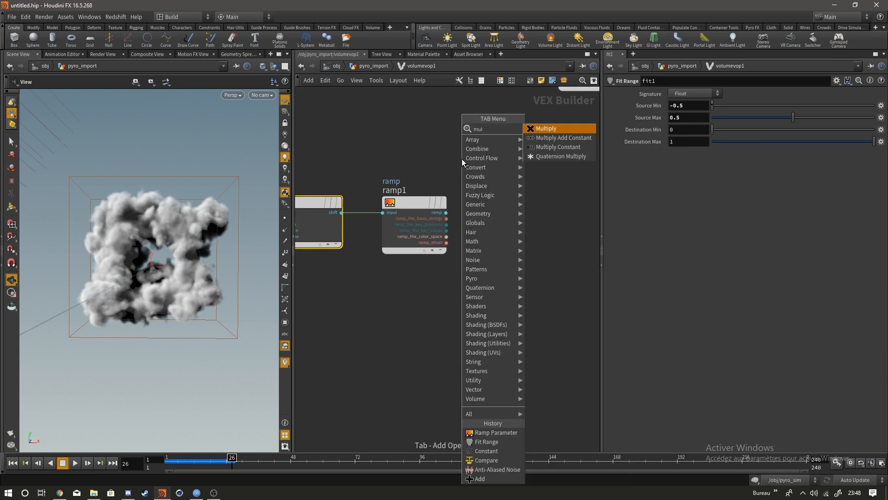
left_click(573, 147)
left_click(526, 213)
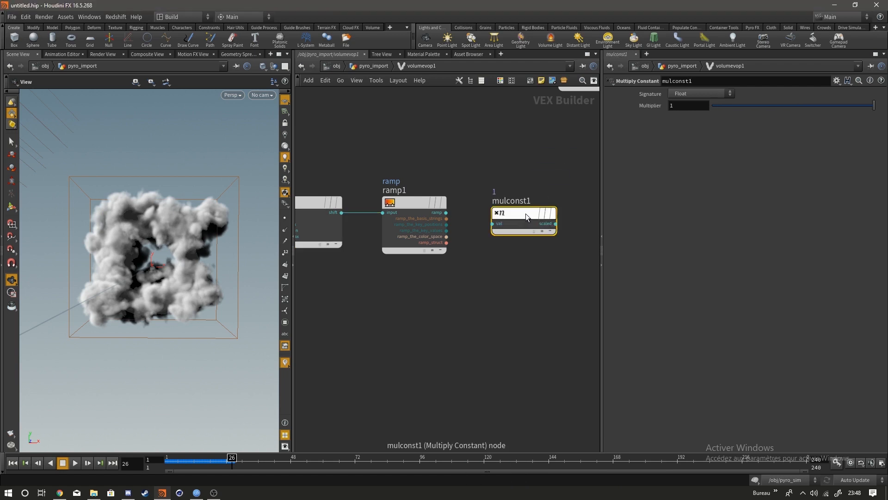
Step: Keep mulconst1's signature as Float and set its Multiplier to 10
left_click(693, 96)
left_click(682, 96)
left_click(683, 105)
type("0")
left_click(508, 140)
Step: Wire ramp1's ramp output into mulconst1's val input and align mulconst1 with the noise chain
left_click_drag(446, 214, 493, 224)
middle_click_drag(478, 173, 395, 263)
scroll(396, 263, "down", 5)
left_click_drag(450, 212, 494, 218)
middle_click_drag(425, 231, 525, 217)
left_click_drag(517, 271, 509, 265)
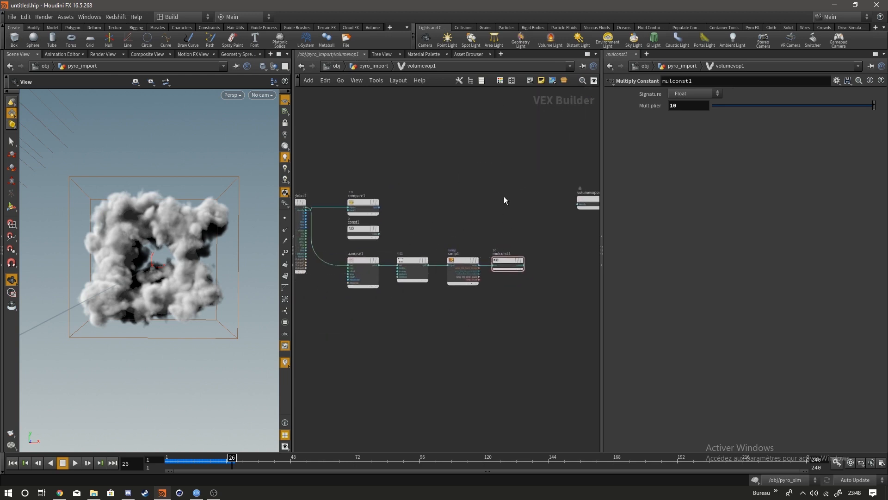
Step: Add a Switch node above mulconst1, between compare1 and volumevopoutput1
key("Tab")
type("swi")
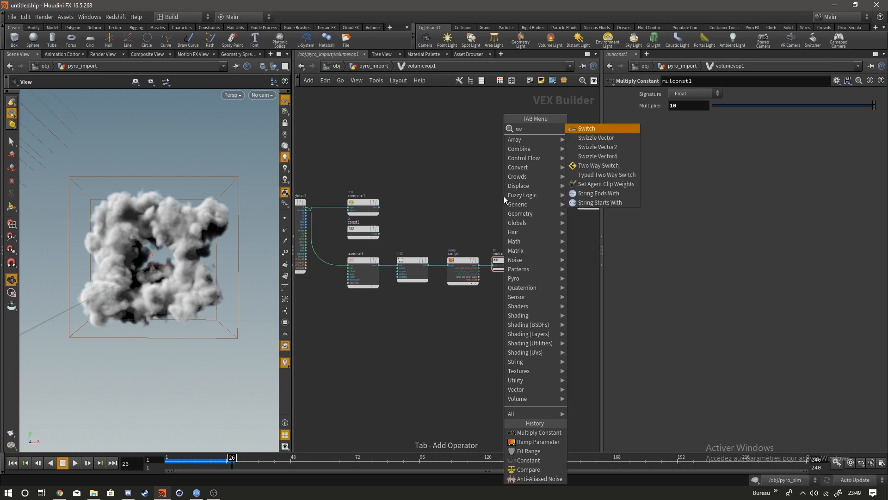
left_click(575, 131)
left_click(478, 196)
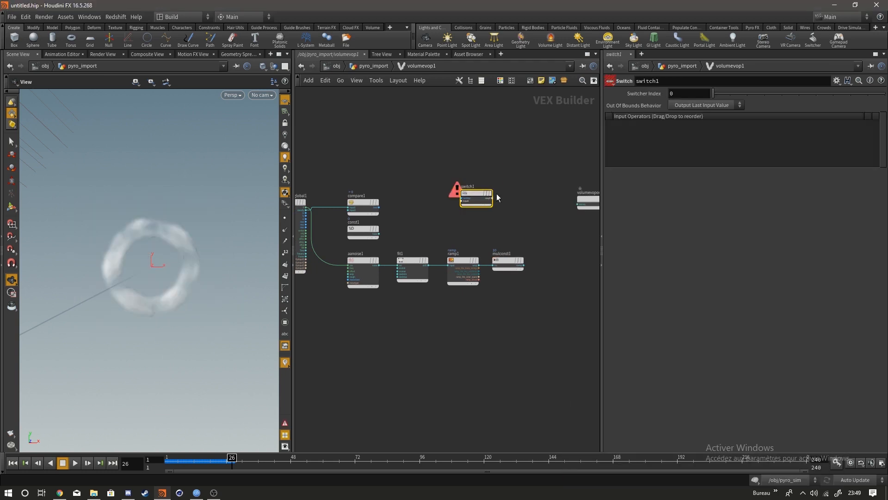
scroll(494, 193, "up", 3)
left_click_drag(464, 198, 498, 204)
Step: Wire compare1's bool into switch1's switcher, const1's Value into input1 and mulconst1's scaled output into input2
middle_click_drag(393, 235, 411, 236)
scroll(416, 230, "up", 2)
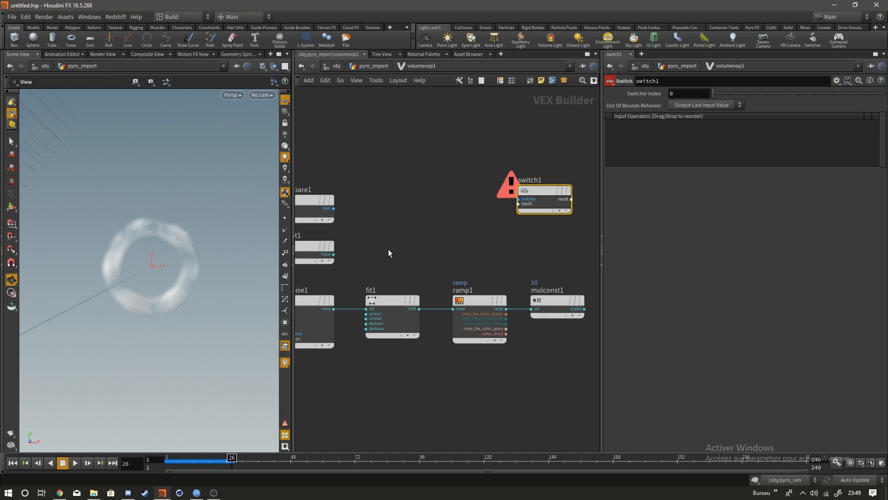
left_click_drag(333, 208, 527, 200)
left_click_drag(333, 254, 519, 204)
middle_click_drag(546, 259, 403, 264)
left_click_drag(441, 314, 396, 232)
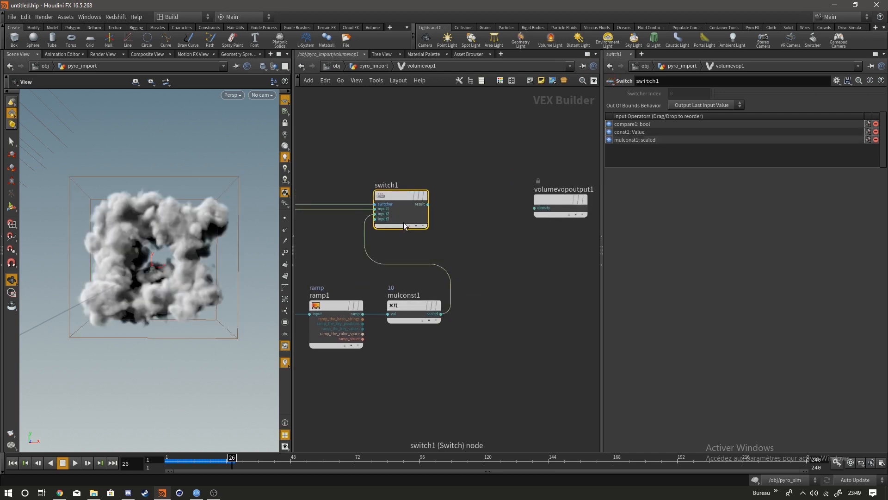
Step: Wire switch1's result into volumevopoutput1's density input and auto-arrange all nodes in the network
left_click(429, 205)
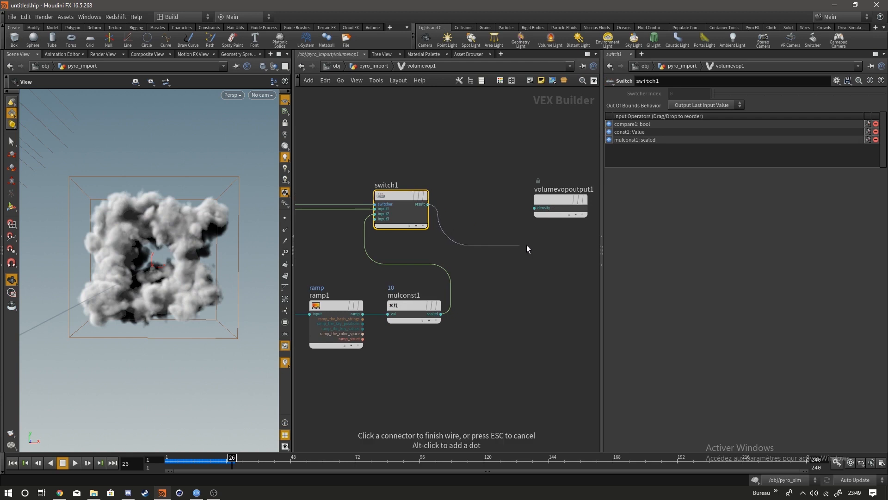
left_click(535, 207)
middle_click_drag(405, 249, 465, 261)
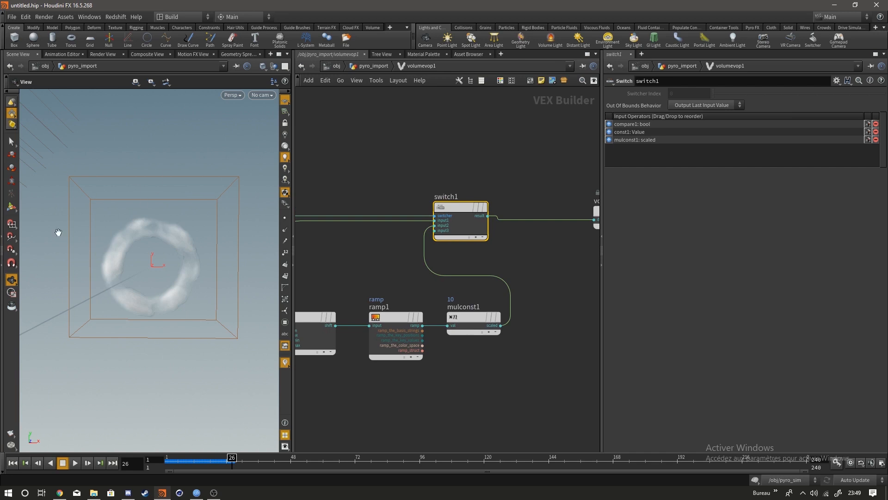
scroll(490, 198, "down", 3)
key("l")
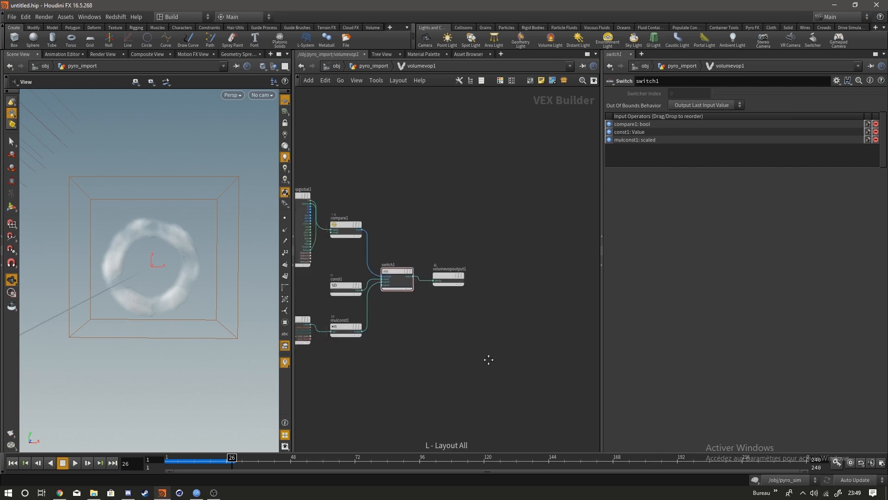
left_click_drag(464, 238, 339, 295)
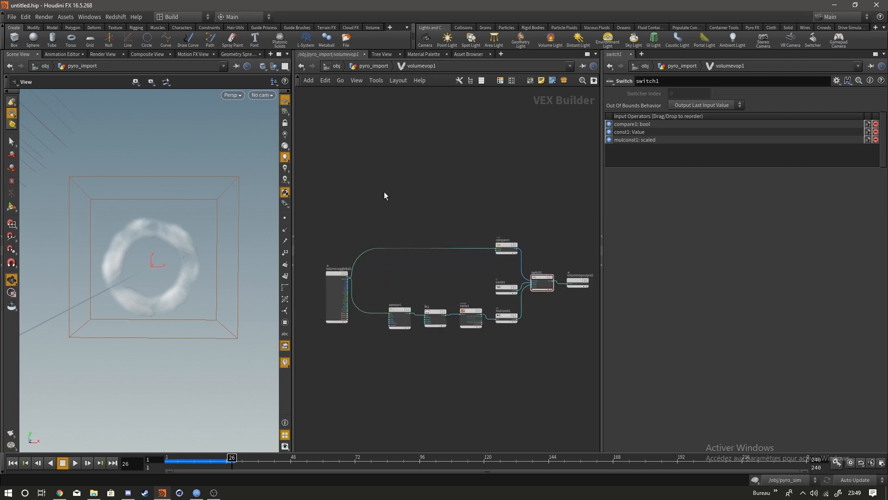
Step: Go back up to the pyro_import network and expand the ramp editor of volumevop1
left_click(374, 66)
scroll(426, 357, "up", 3)
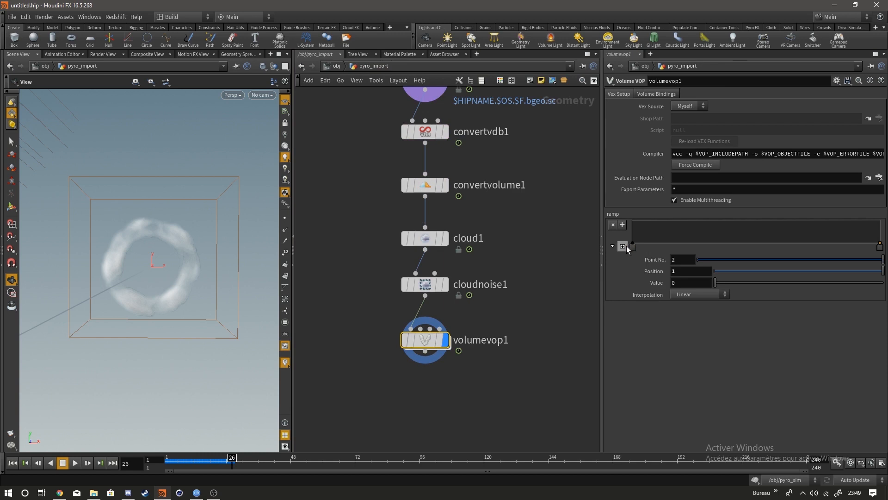
left_click(625, 247)
left_click(876, 269)
key("ctrl+z")
Step: Raise the ramp's end point to value 1 and add a point at about position 0.82, value 0.31
left_click_drag(873, 246, 881, 219)
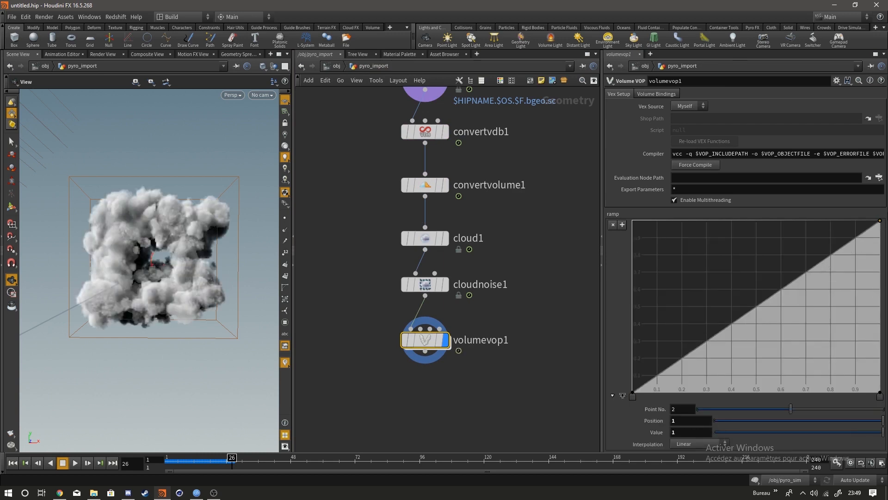
scroll(167, 176, "up", 5)
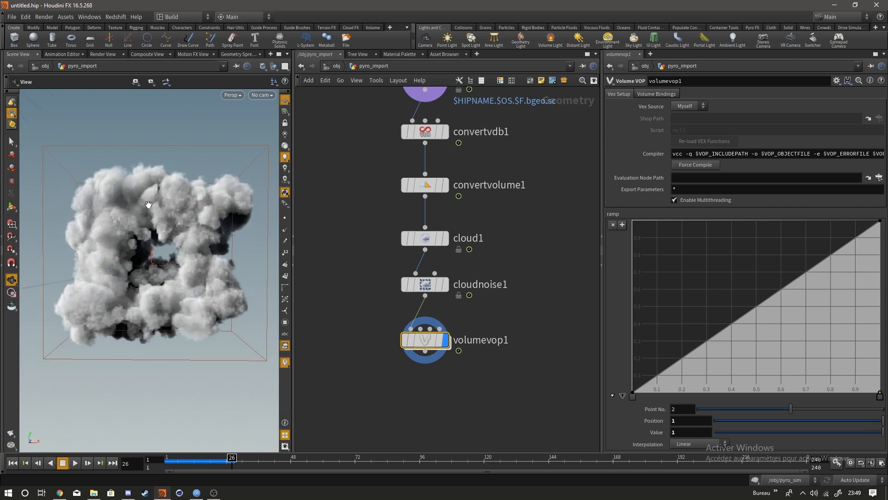
left_click_drag(748, 311, 835, 340)
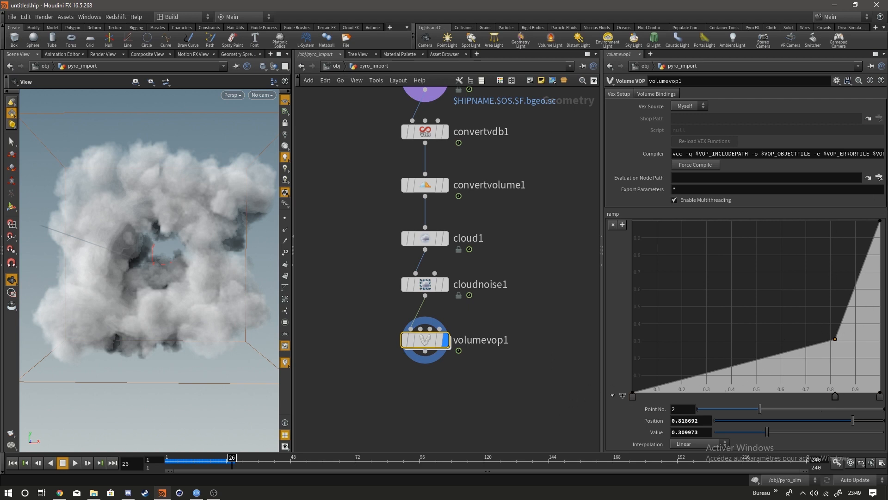
Step: Set the interpolation of the ramp's first, middle and last points to Catmull-Rom
left_click(633, 396)
left_click(673, 443)
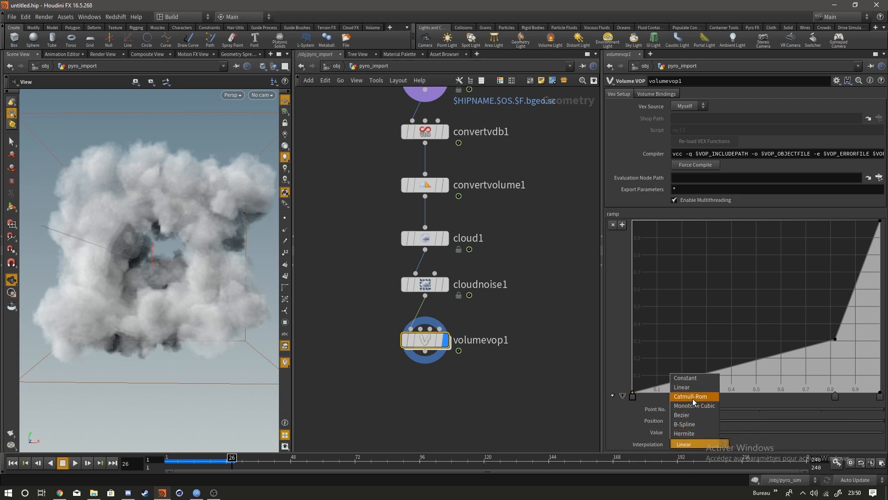
left_click(692, 397)
left_click(835, 395)
left_click(700, 444)
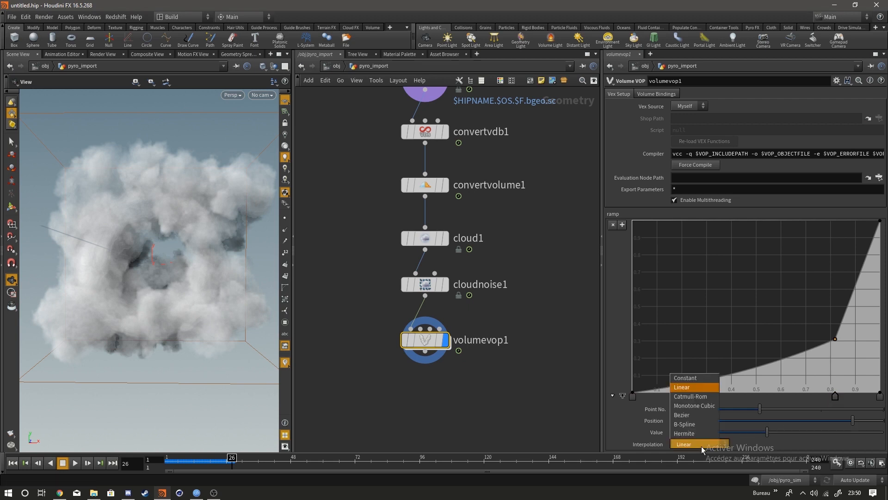
left_click(693, 396)
left_click(880, 396)
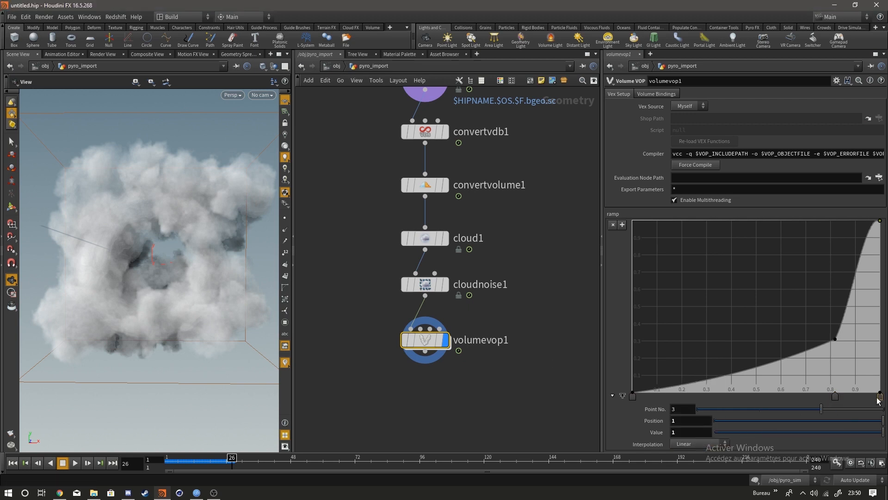
left_click(701, 444)
left_click(700, 405)
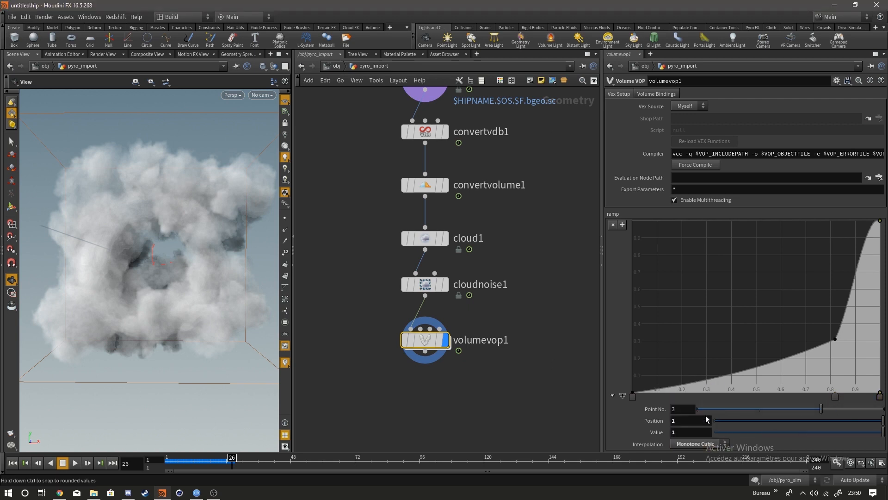
left_click(701, 444)
left_click(694, 396)
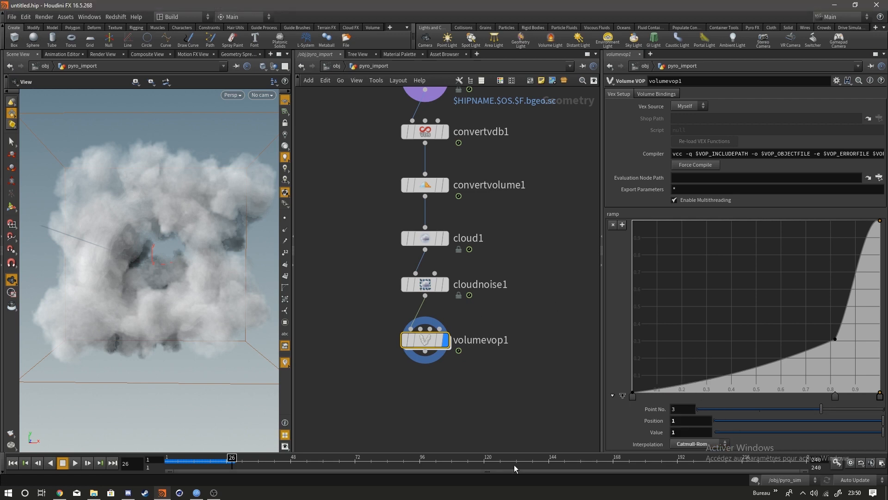
Step: Move the ramp's middle point to about position 0.785, value 0.329, and inspect the cloud's center up close
mouse_move(833, 340)
left_mouse_down()
mouse_move(821, 331)
mouse_move(826, 336)
left_mouse_up()
scroll(114, 216, "down", 3)
left_click_drag(149, 251, 213, 246)
scroll(212, 246, "up", 5)
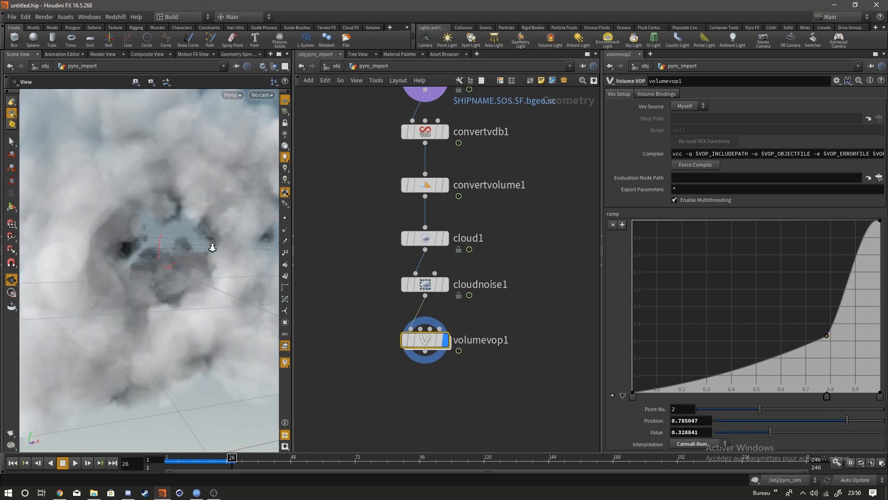
scroll(212, 246, "down", 5)
Step: Add a Volume Slice node beside volumevop1, connect volumevop1's output to it, and display the density slice
key("Tab")
mouse_move(463, 391)
type("vom")
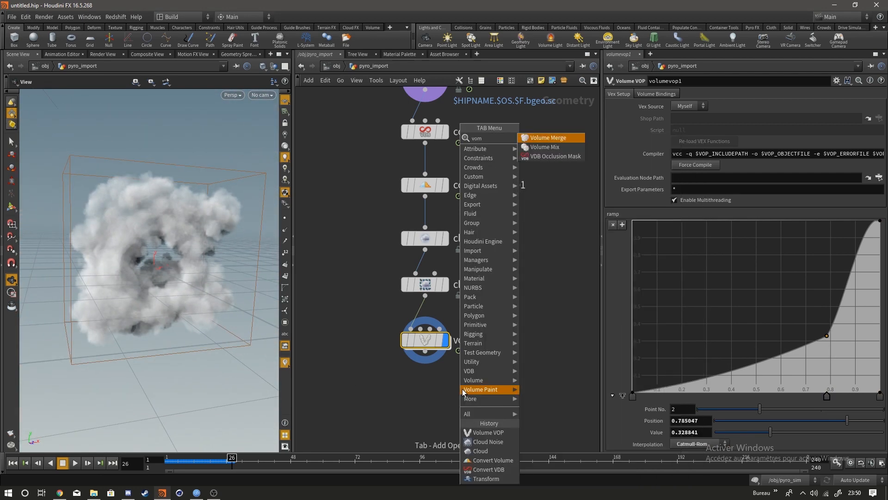
key("BackSpace")
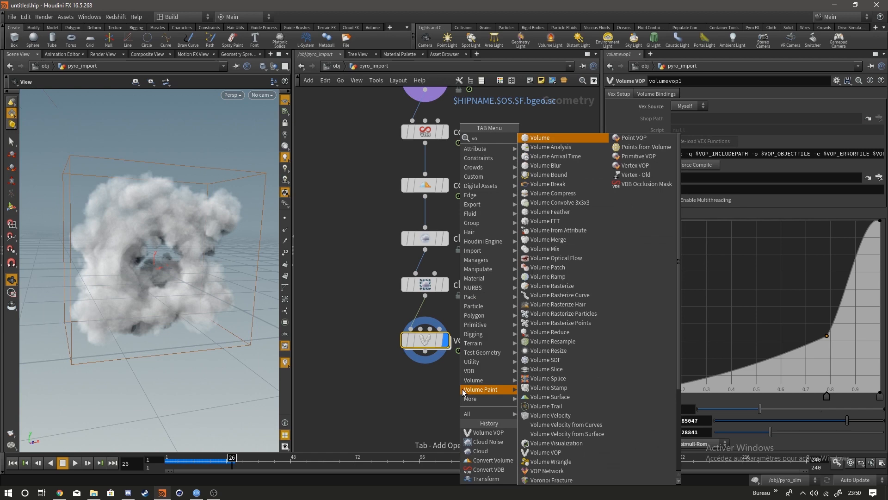
type("lume s")
left_click(562, 149)
left_click(499, 399)
left_click_drag(418, 358, 529, 375)
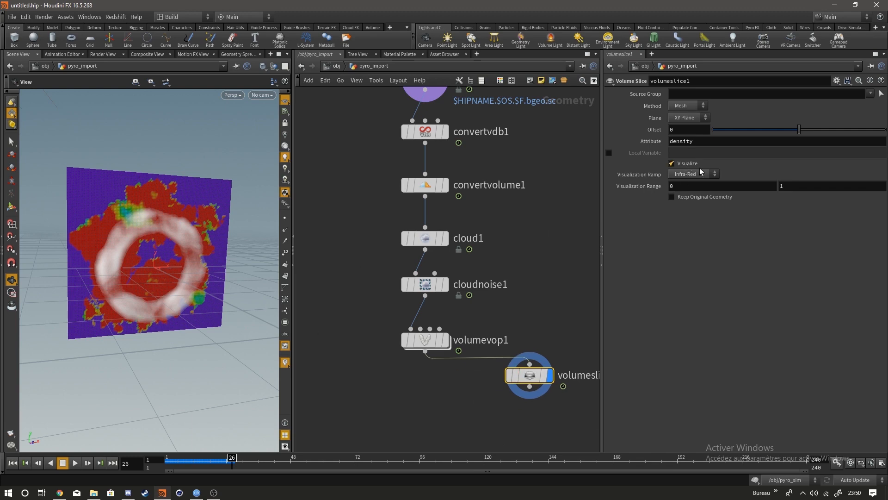
Step: Set the slice's visualization ramp to Grayscale, re-enter the pyro_import network, and view the slice from the front
left_click(693, 173)
left_click(689, 210)
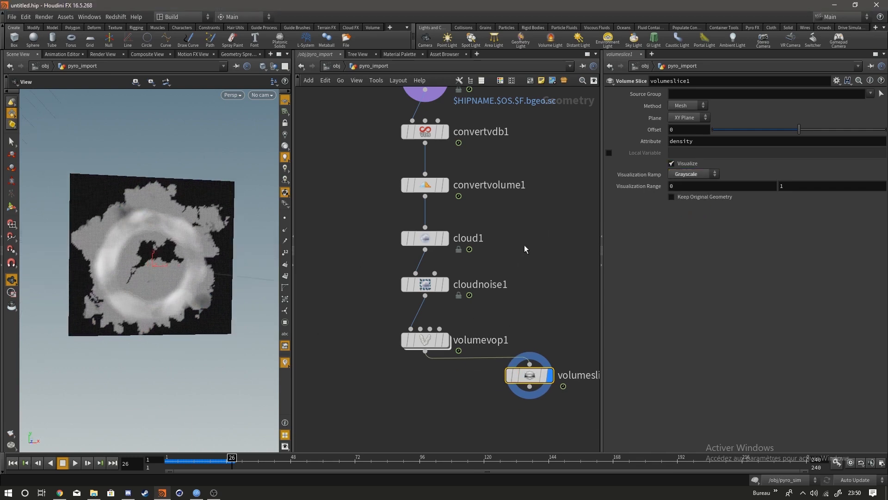
scroll(521, 231, "down", 2)
left_click(337, 65)
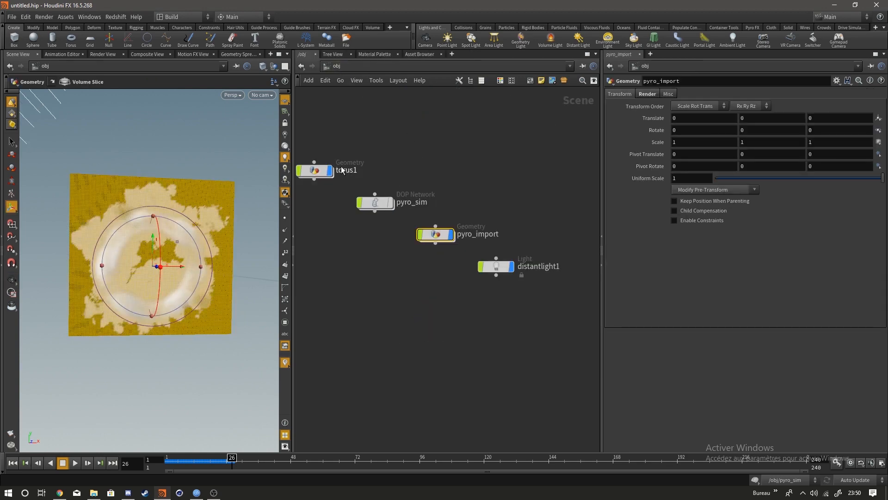
double_click(434, 234)
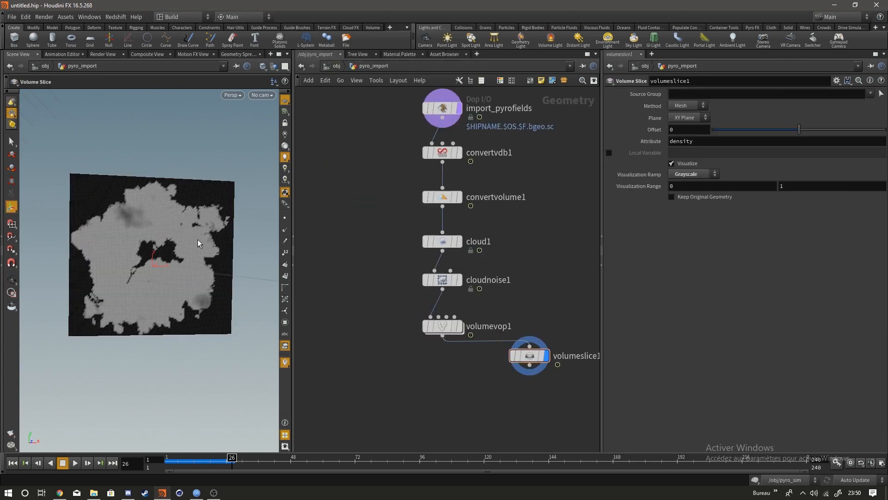
left_click_drag(171, 232, 188, 242, "alt")
right_click_drag(118, 230, 158, 231, "alt")
left_click_drag(102, 214, 178, 247, "alt")
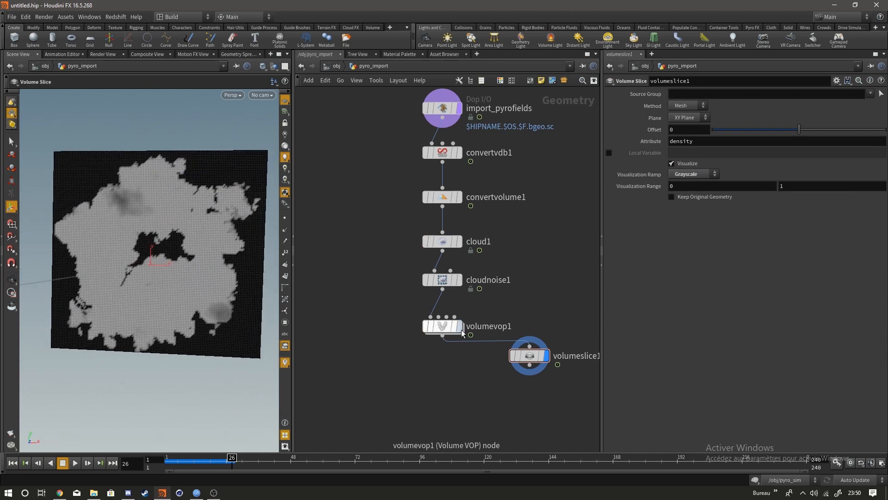
Step: Open volumevop1's network and connect the P output of its global variables node to aanoise1's position input
double_click(442, 326)
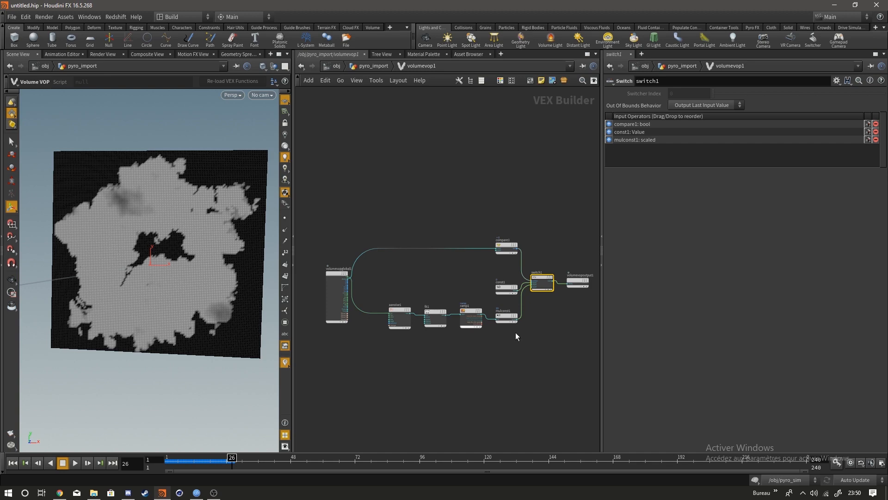
scroll(508, 331, "up", 5)
left_click(307, 291)
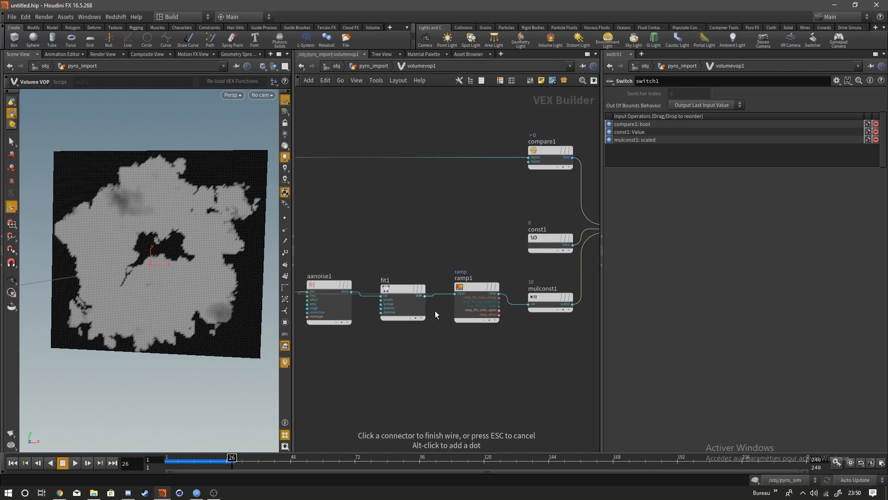
left_click(335, 251)
middle_click_drag(306, 232, 386, 238)
left_click_drag(324, 226, 411, 299)
Step: Set aanoise1's 3D Frequency to -2.2 on all axes and Max Octaves to 4, and adjust its amplitude
left_click(426, 303)
middle_click_drag(659, 118, 523, 117)
middle_click_drag(686, 139, 734, 132)
mouse_move(731, 154)
left_mouse_down()
mouse_move(712, 154)
mouse_move(728, 167)
left_mouse_up()
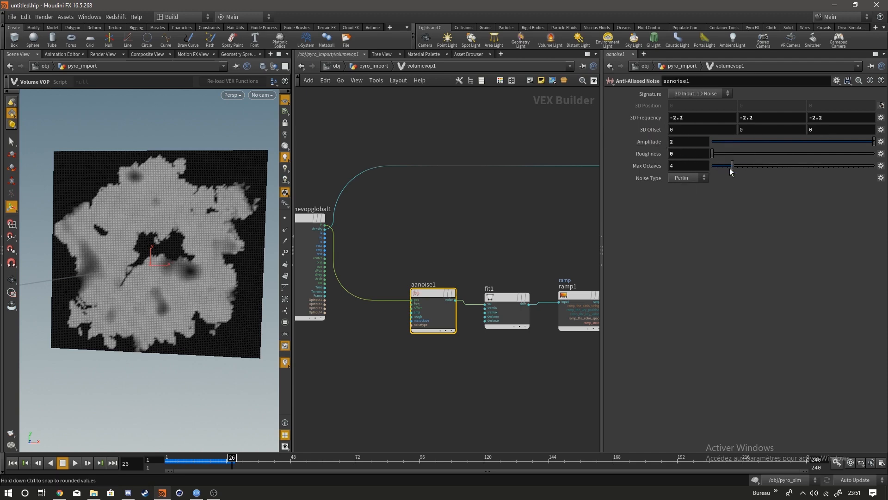
mouse_move(689, 141)
middle_mouse_down()
mouse_move(698, 141)
mouse_move(671, 141)
middle_mouse_up()
Step: Raise fit1's Source Max to the upper end of its range, keep Destination Max at 1, and check mulconst1's multiplier
middle_click_drag(494, 293, 367, 287)
left_click(366, 287)
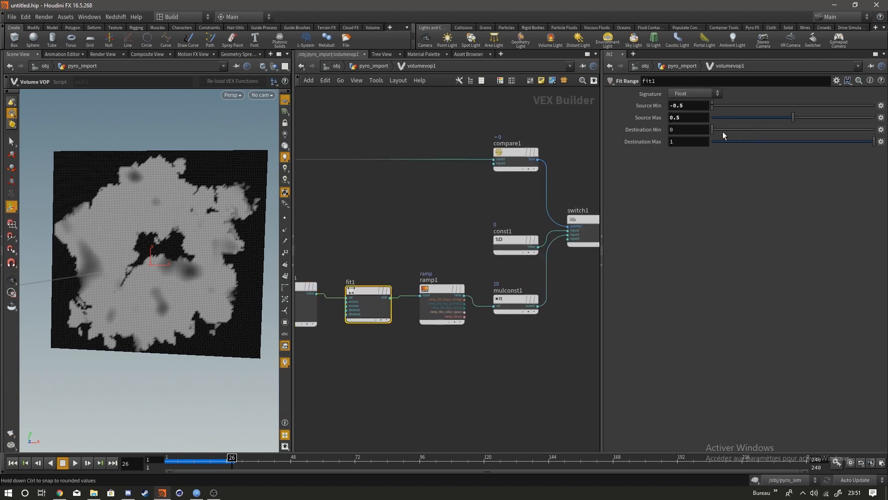
left_click_drag(793, 117, 881, 117)
left_click_drag(771, 141, 877, 142)
middle_click_drag(480, 281, 447, 279)
left_click(482, 296)
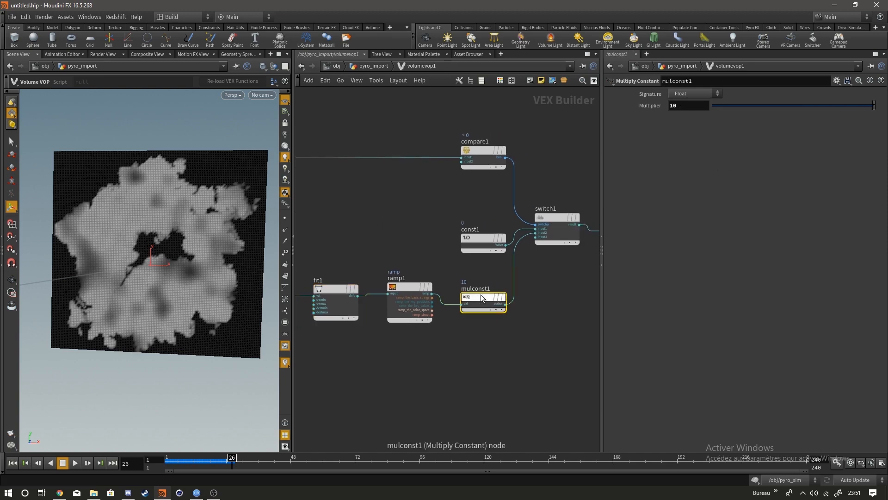
Step: Return to the pyro_import network and display volumevop1 instead of the slice to inspect the cloud
left_click(365, 68)
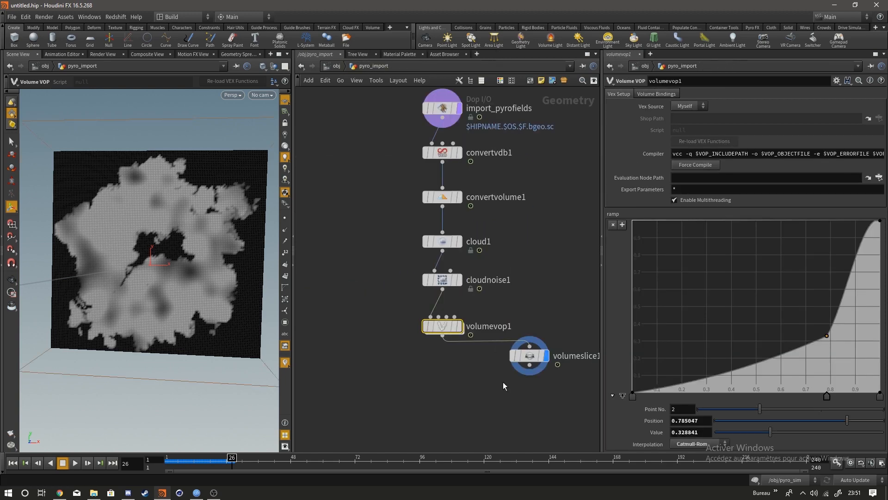
left_click(459, 327)
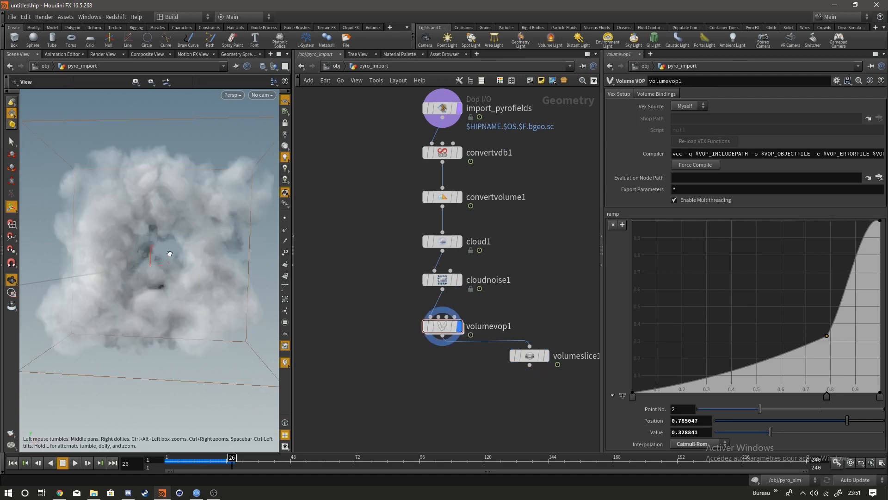
left_click_drag(171, 254, 179, 252)
Step: Move the ramp's middle point to about position 0.796, value 0.539, comparing the cloud from the side and front
left_click_drag(826, 335, 786, 322)
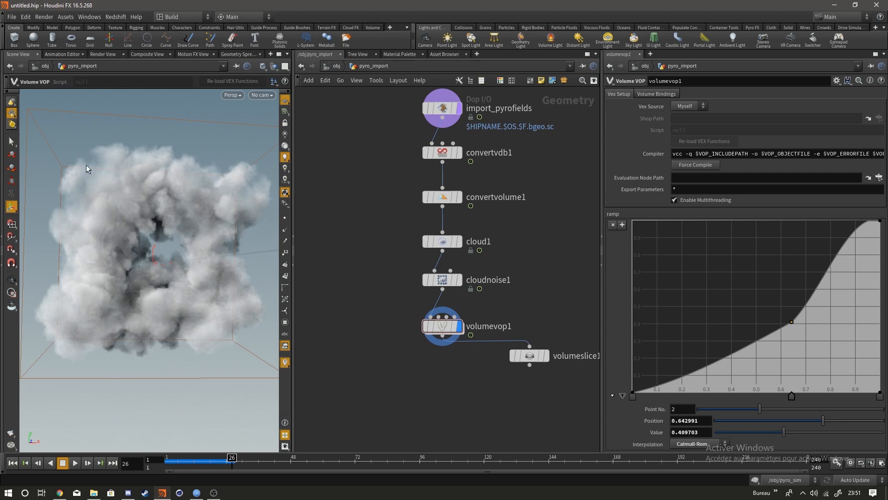
left_click_drag(206, 227, 117, 234)
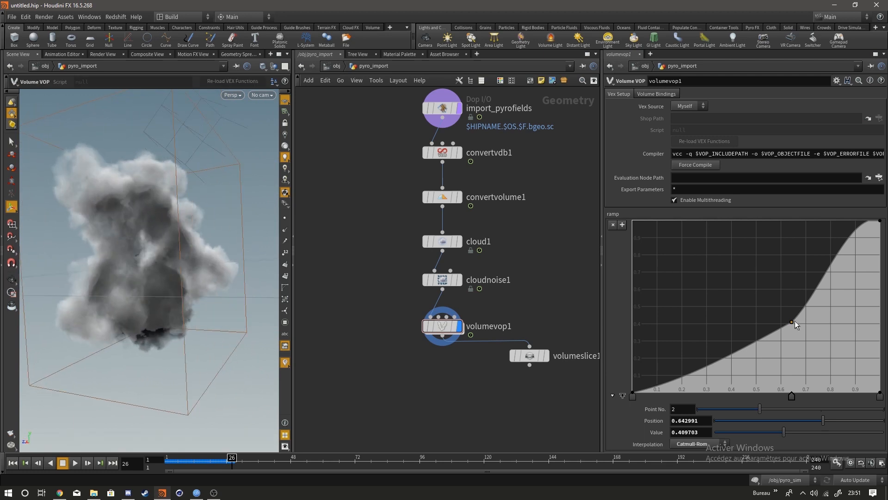
left_click_drag(792, 323, 830, 299)
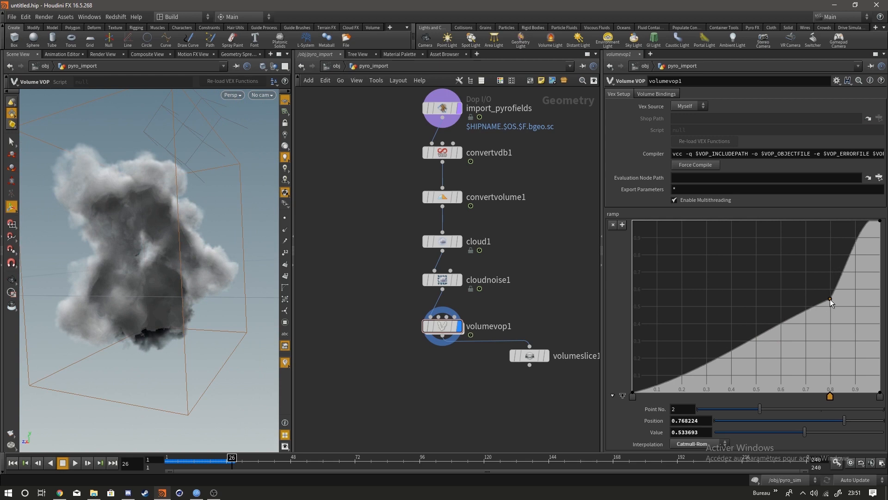
left_click_drag(202, 292, 286, 289, "alt")
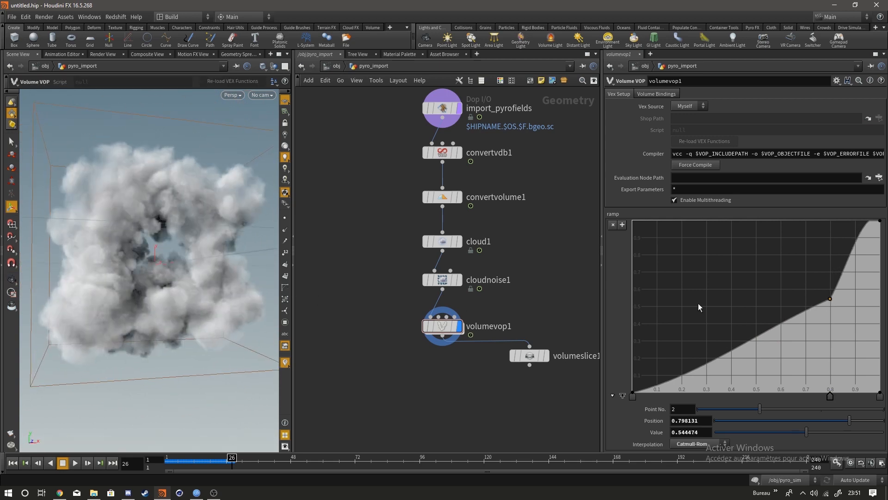
left_click_drag(828, 297, 828, 301)
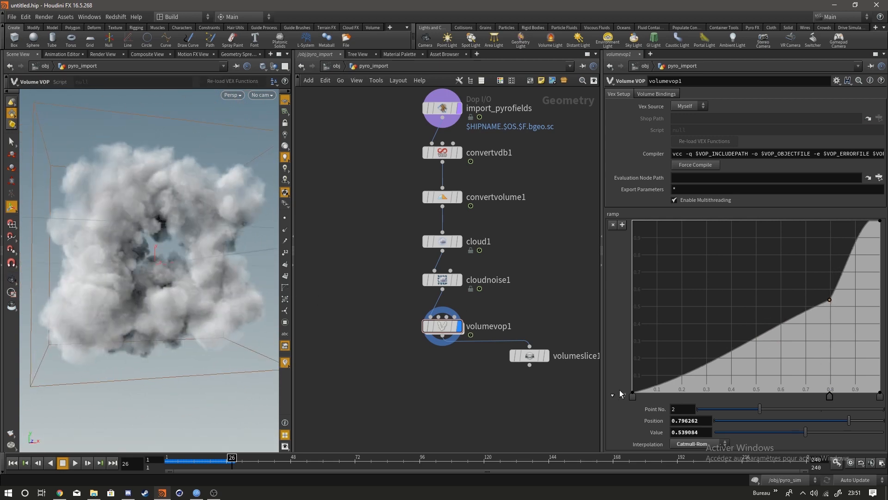
Step: Raise the ramp's first point to about value 0.062 and inspect the cloud's center up close and as a whole
mouse_move(632, 391)
left_mouse_down()
mouse_move(614, 359)
mouse_move(599, 388)
mouse_move(587, 382)
mouse_move(588, 401)
left_mouse_up()
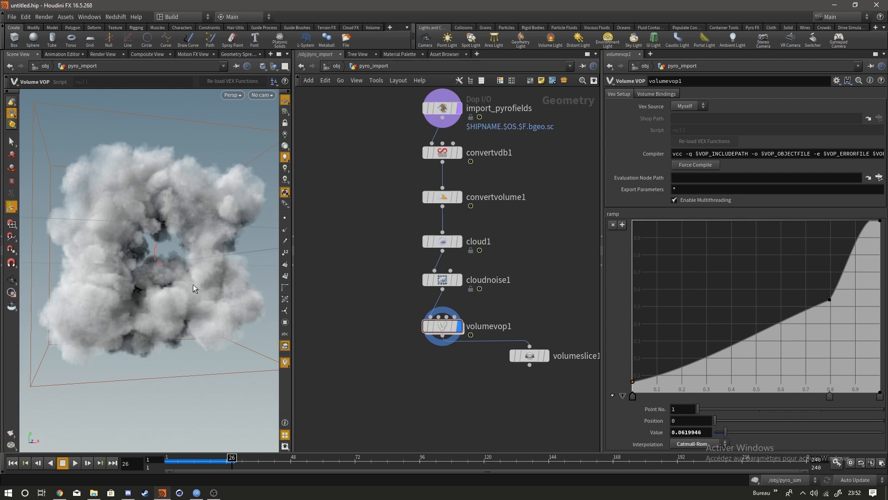
scroll(193, 284, "up", 6)
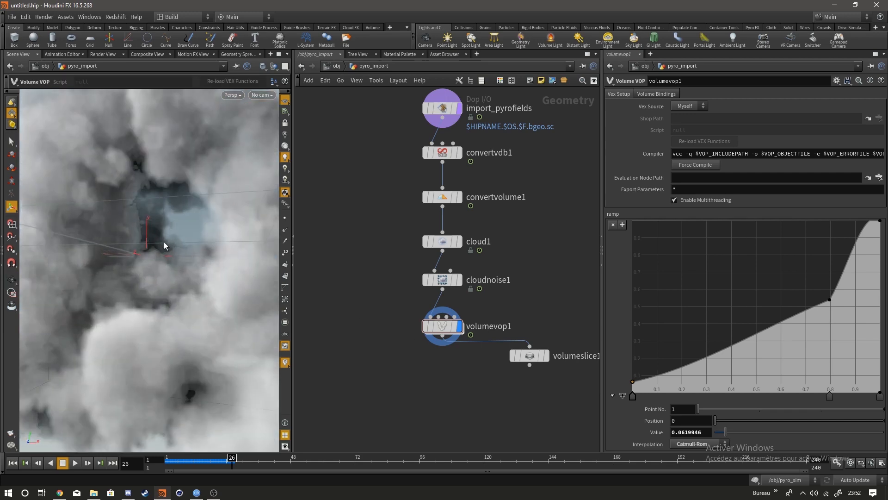
scroll(182, 232, "down", 8)
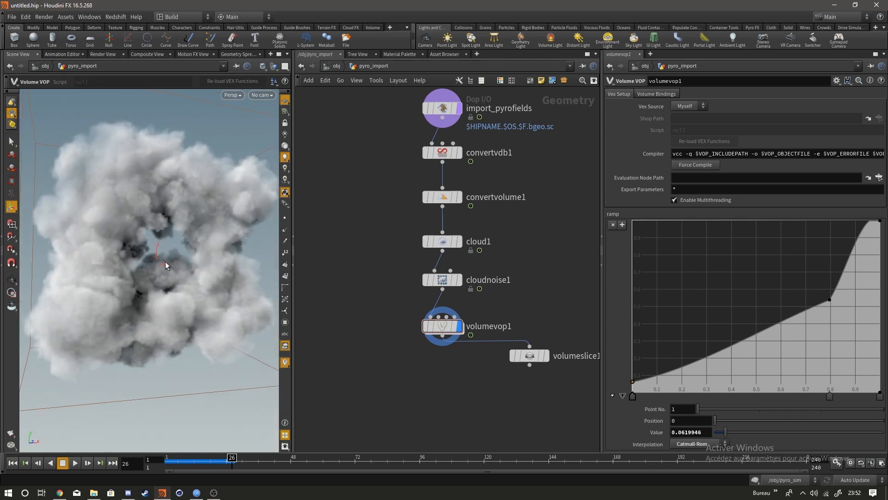
scroll(532, 377, "up", 1)
Step: Delete the Volume Slice node from the pyro_import network
left_click_drag(572, 387, 504, 338)
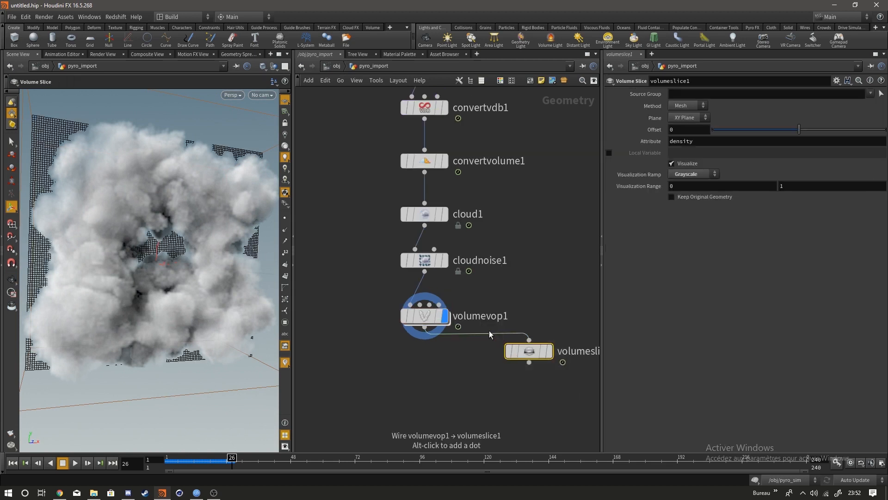
key("Delete")
scroll(574, 296, "down", 2)
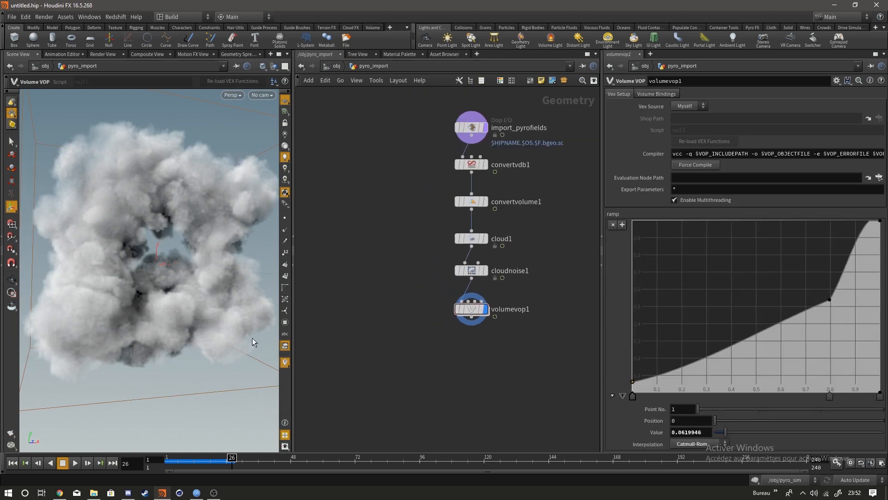
Step: Set cloud1's Uniform Sampling Divs to 300 and inspect the higher-resolution cloud
left_click(473, 237)
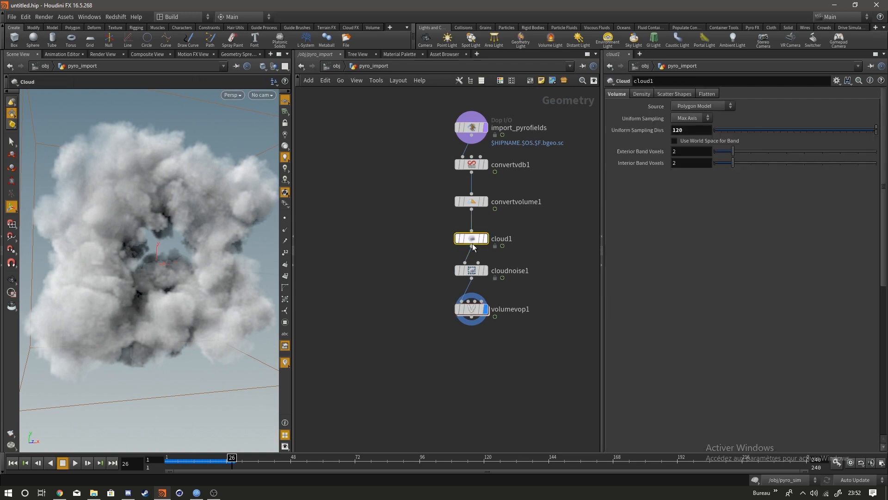
left_click(705, 130)
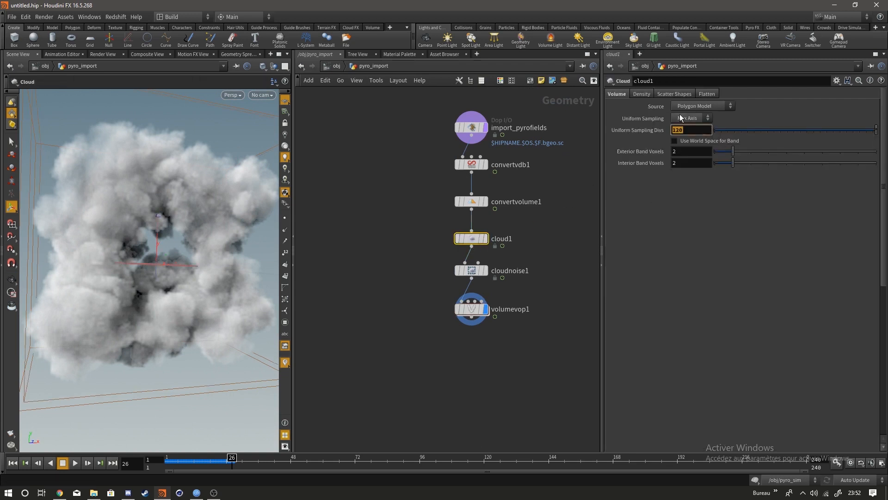
type("300")
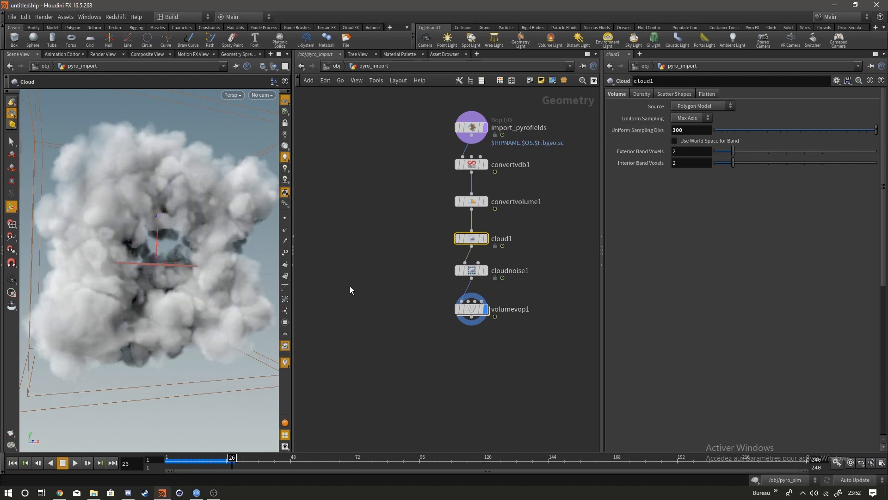
key("Escape")
left_click_drag(150, 212, 184, 226)
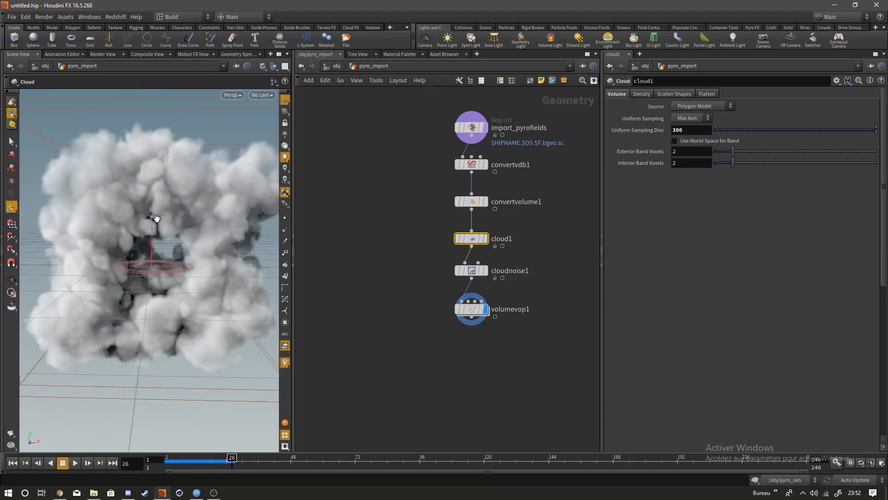
right_click(479, 310)
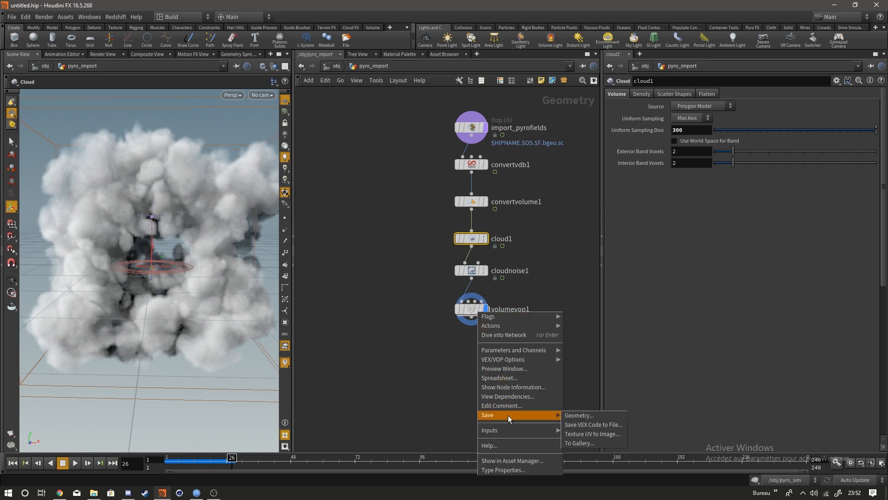
left_click(611, 356)
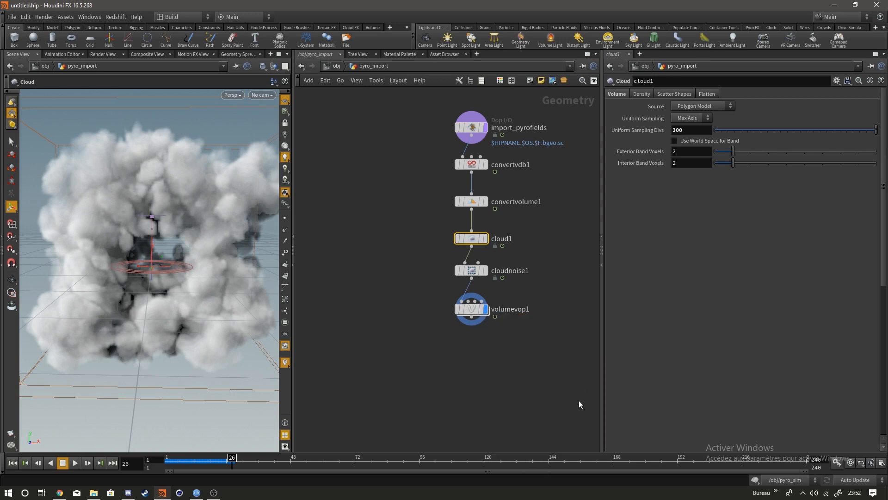
Step: Add a Convert VDB node below volumevop1 and connect volumevop1's output to its first input
key("Tab")
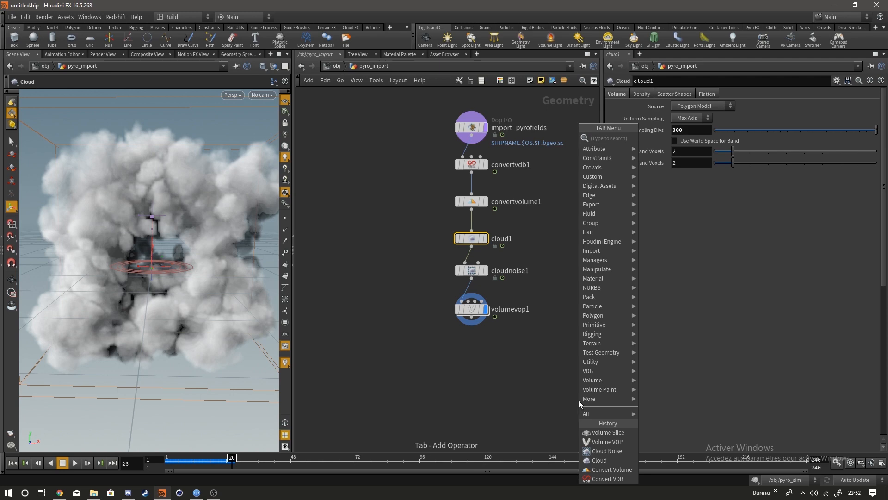
type("vd")
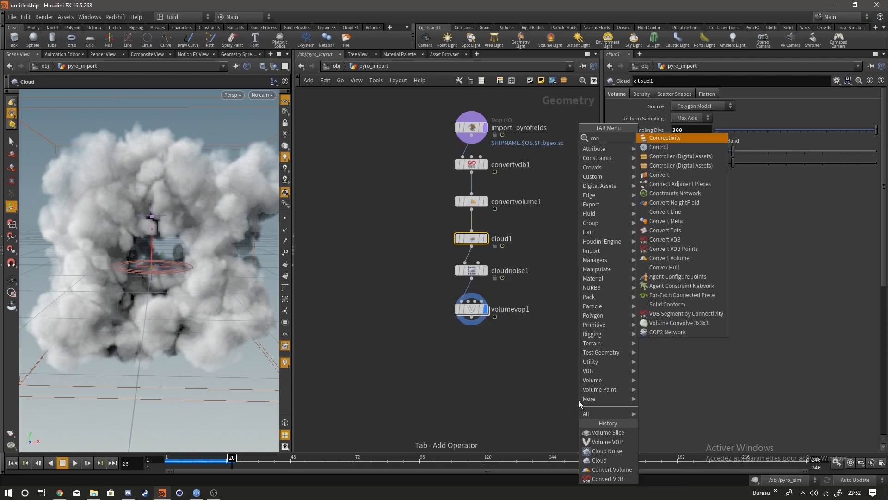
type("b c")
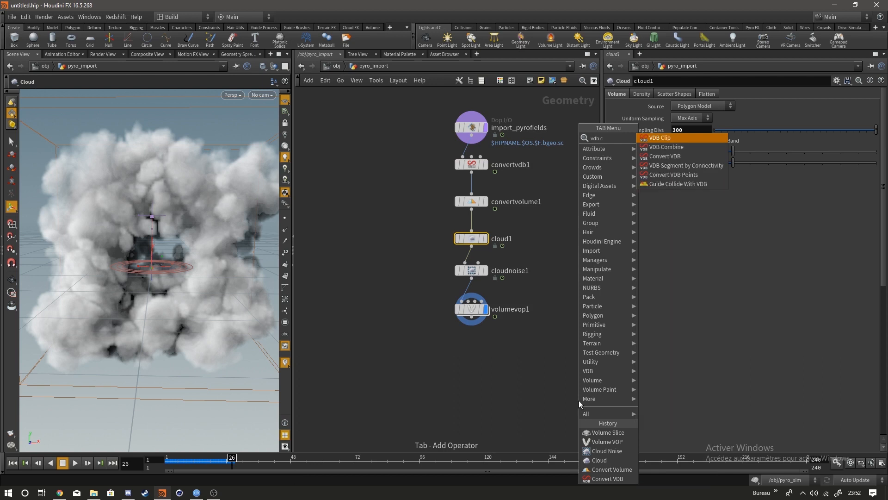
left_click(679, 157)
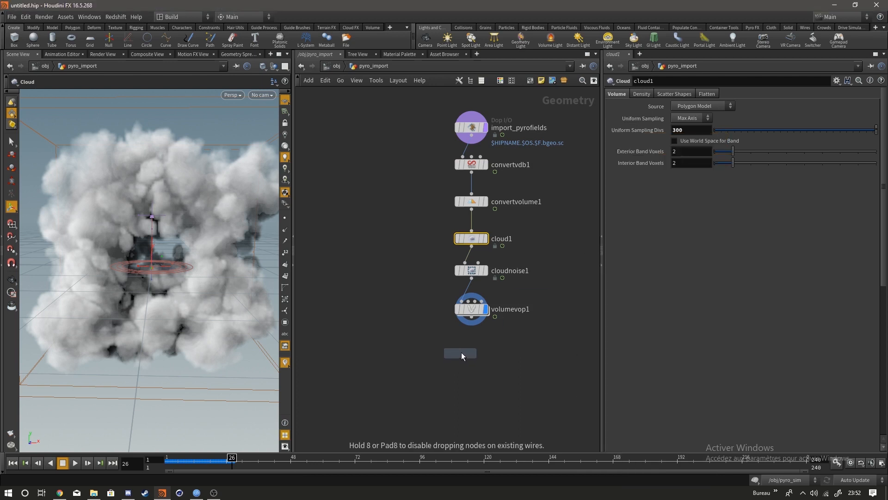
left_click(473, 346)
left_click_drag(471, 323, 467, 345)
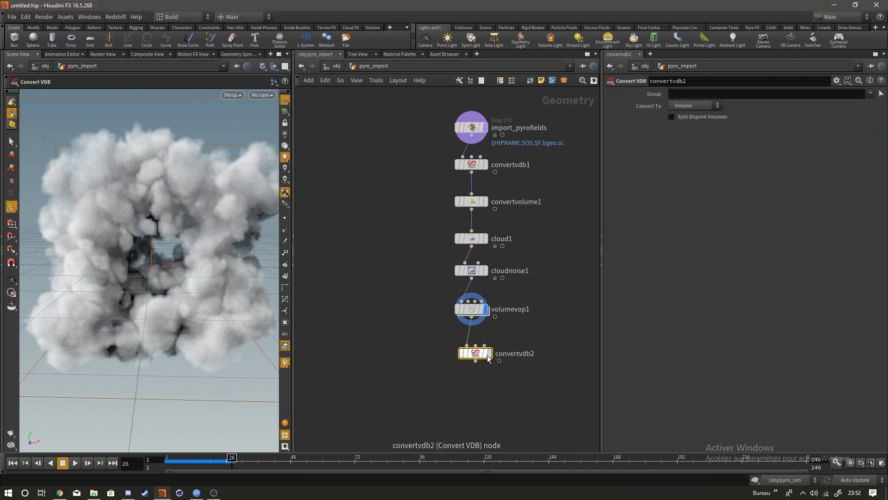
Step: Set convertvdb2 to convert to VDB, make it the displayed node and check its node information
left_click(697, 110)
left_click(692, 116)
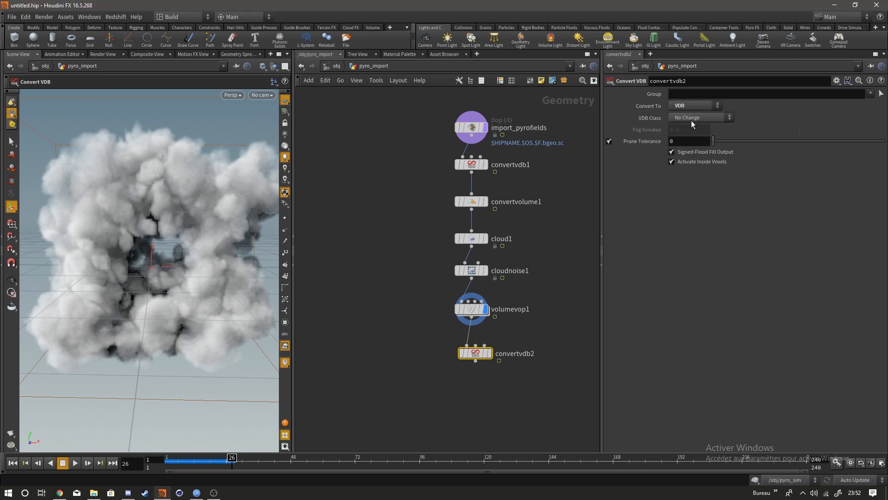
left_click(489, 354)
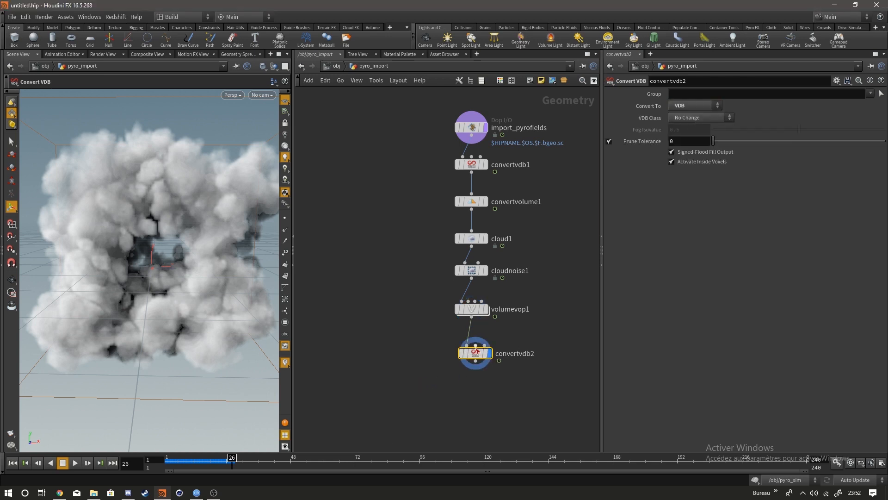
right_click(476, 342)
left_click(414, 334)
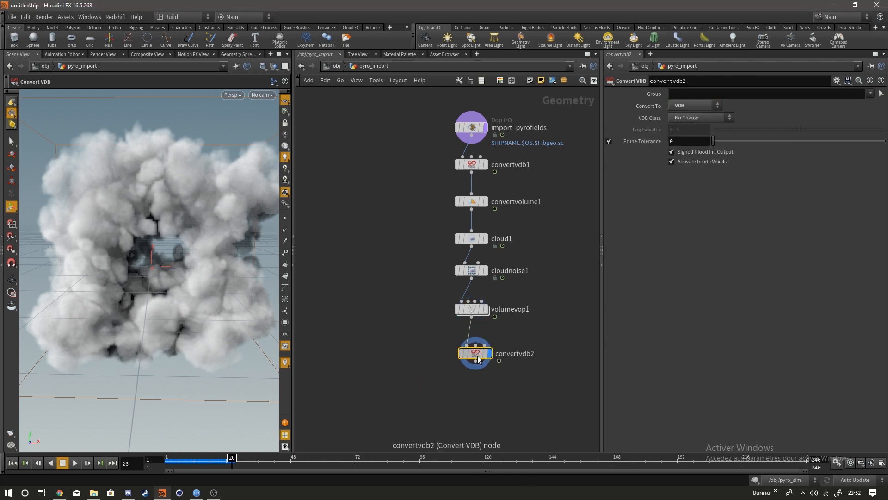
middle_click(479, 360)
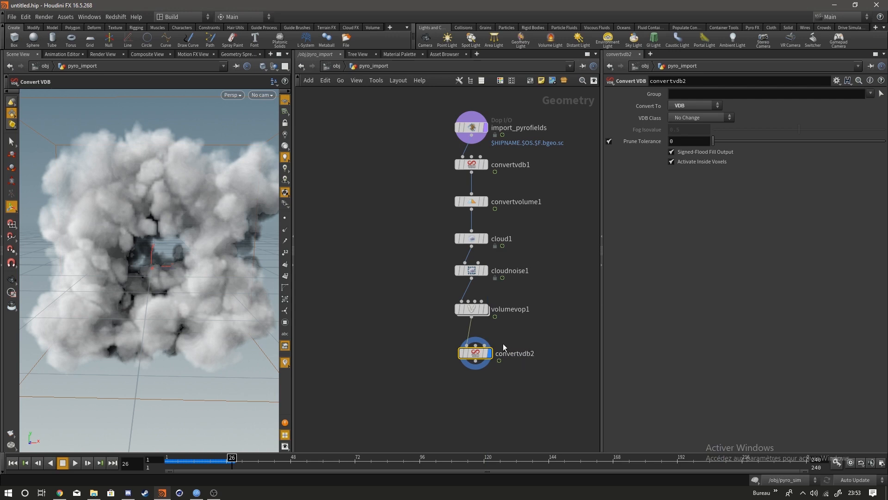
Step: Start saving convertvdb2's geometry to a file and choose the Desktop as the destination folder
right_click(475, 358)
mouse_move(509, 420)
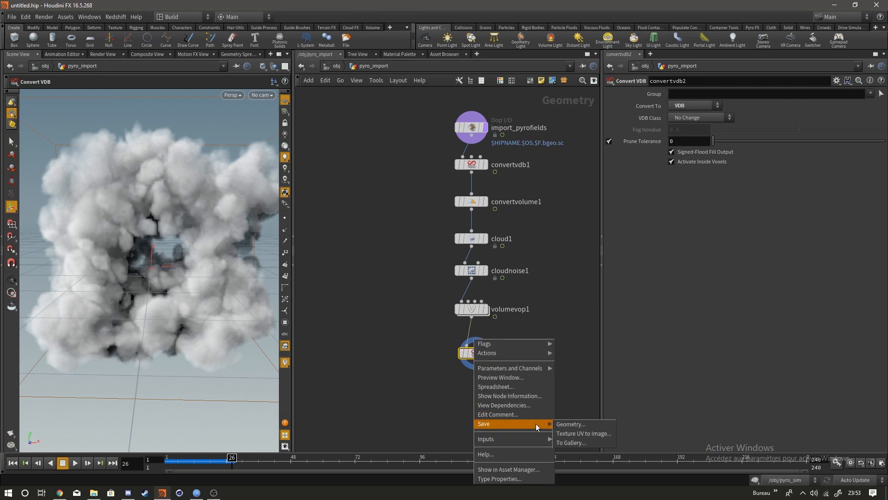
left_click(570, 422)
left_click(632, 426)
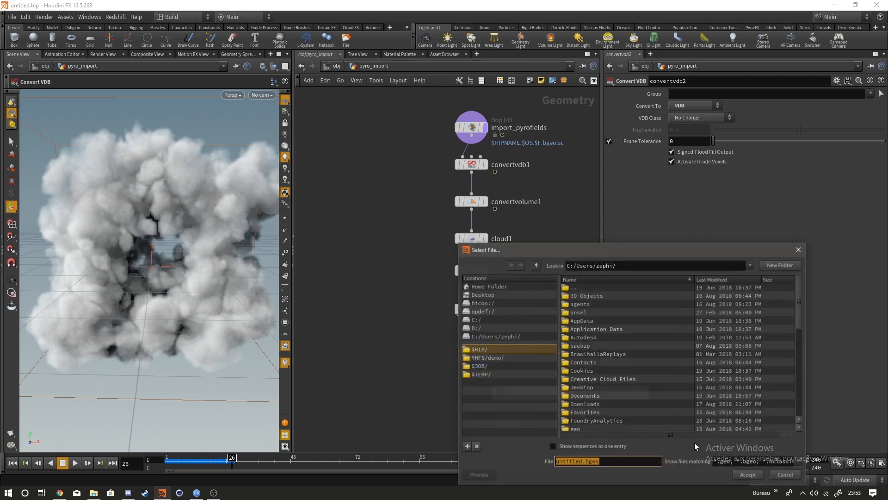
left_click(483, 295)
left_click_drag(609, 252, 665, 163)
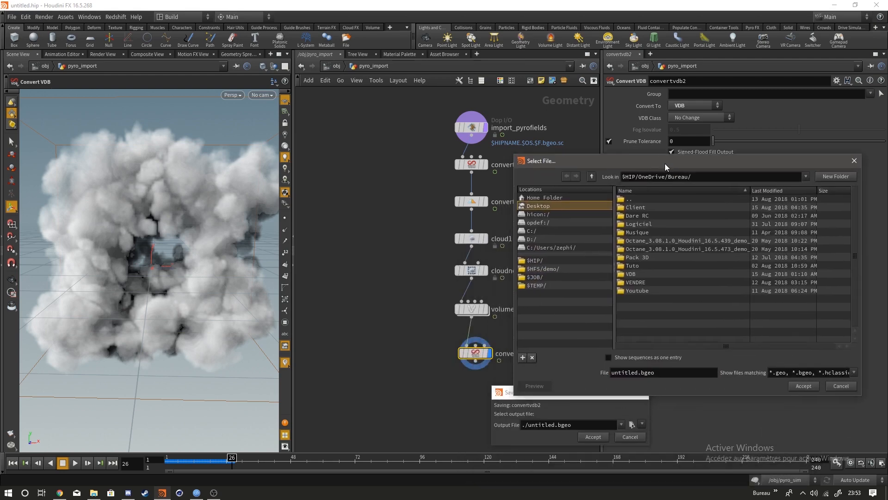
left_click_drag(850, 190, 826, 190)
Step: Name the output file untitled.vdb and save the geometry
left_click(654, 373)
key("BackSpace")
key("BackSpace")
key("BackSpace")
key("BackSpace")
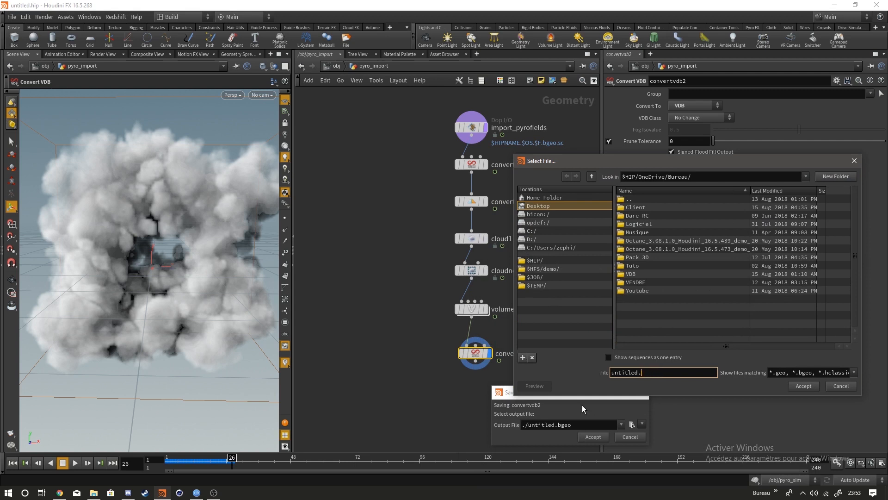
type("vdb")
left_click(793, 387)
left_click(605, 435)
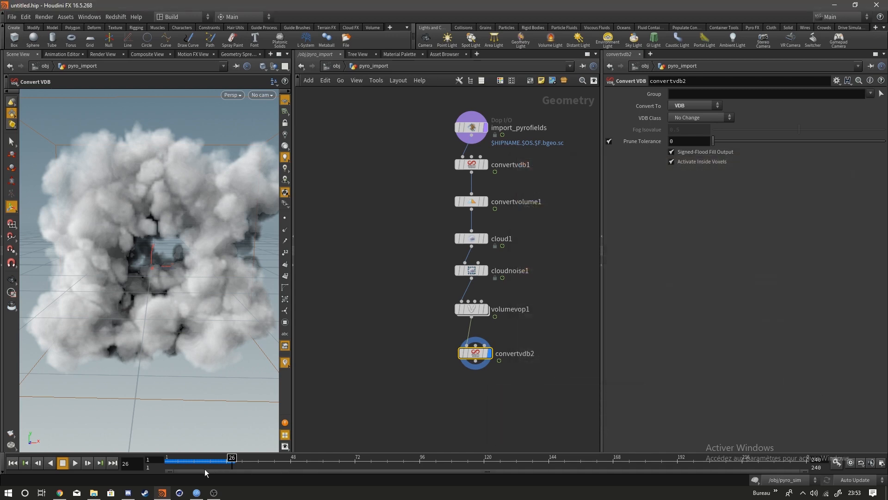
left_click(187, 493)
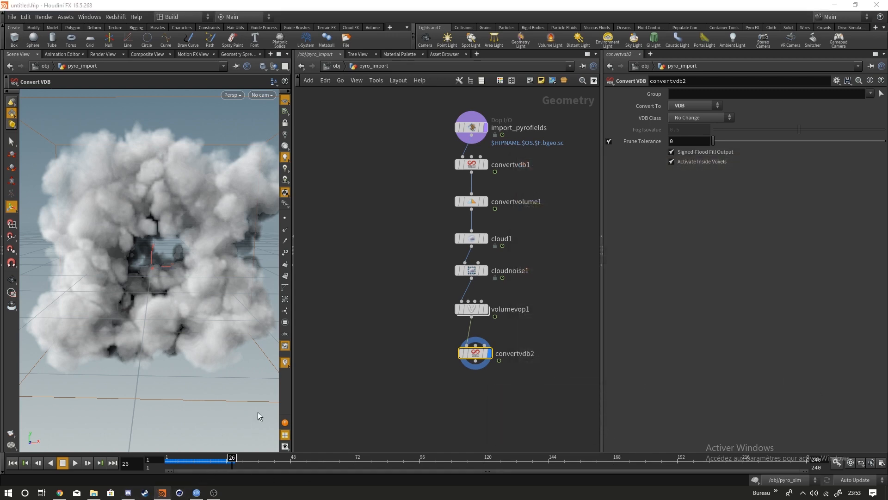
right_click(5, 495)
left_click(409, 388)
middle_click_drag(554, 189, 484, 202)
scroll(454, 265, "up", 2)
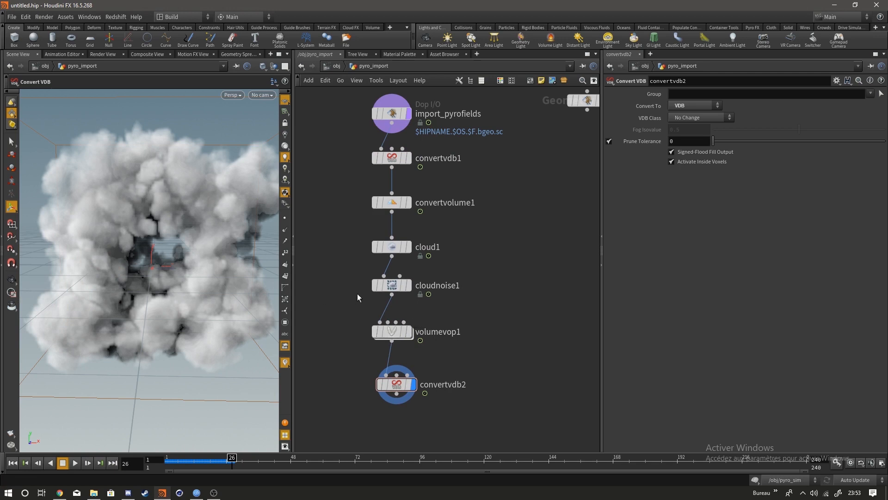
left_click(392, 285)
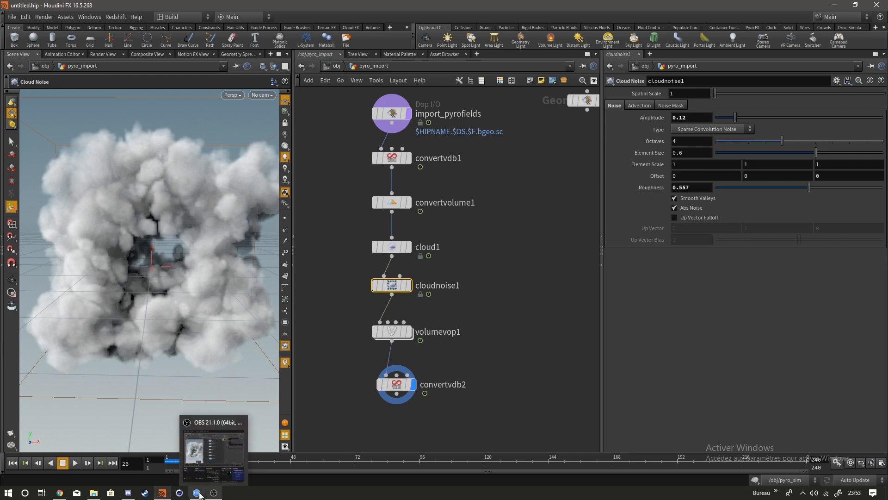
Step: Show the desktop and move the untitled.vdb file away from the other icons to an empty area
key("super+d")
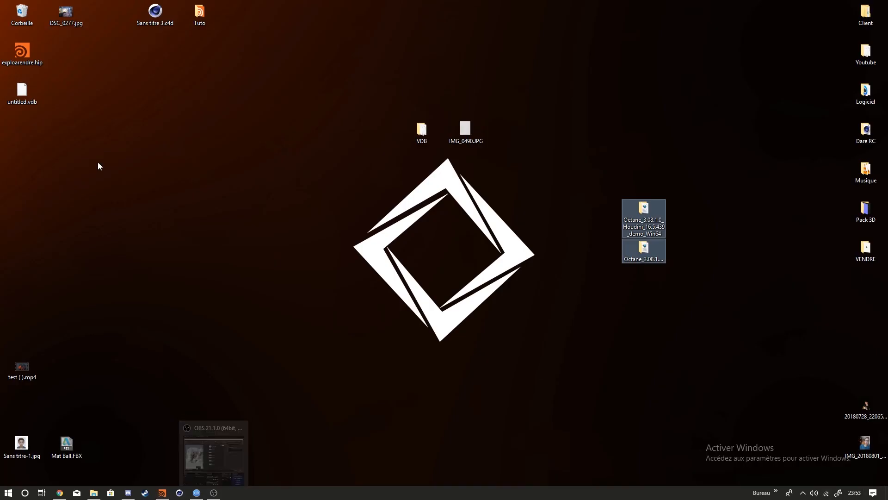
left_click_drag(39, 96, 170, 214)
left_click_drag(280, 272, 164, 342)
left_click(194, 451)
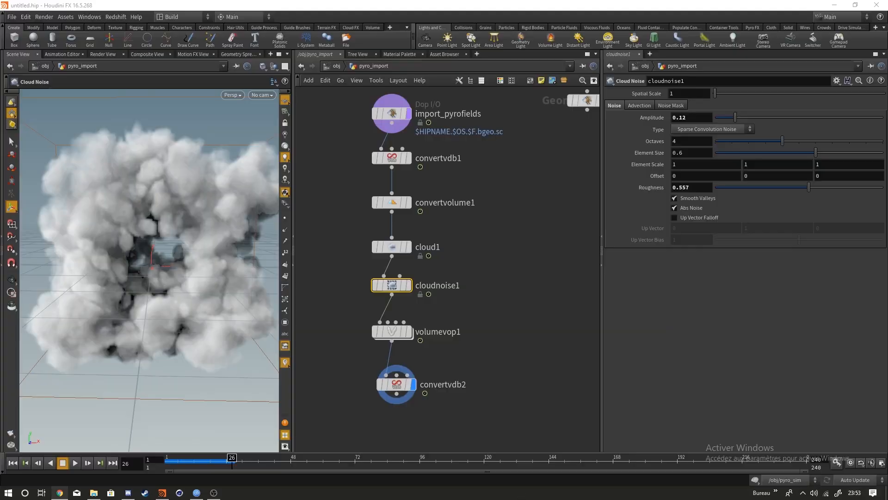
key("super")
key("super")
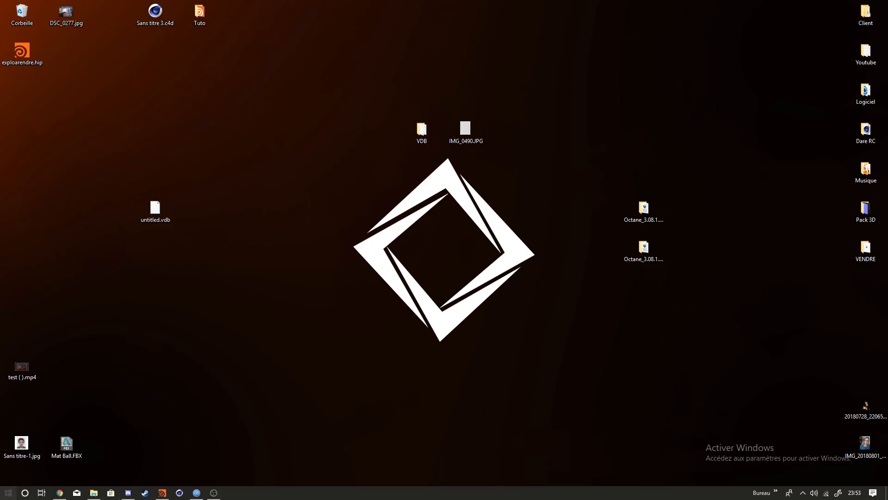
Step: Switch to Cinema 4D, create a new empty project and show its perspective view
key("super")
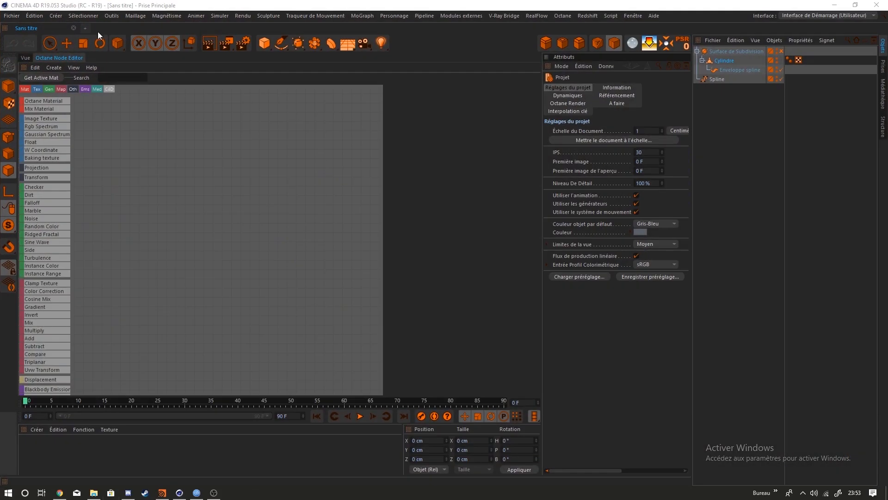
left_click(85, 28)
left_click(28, 57)
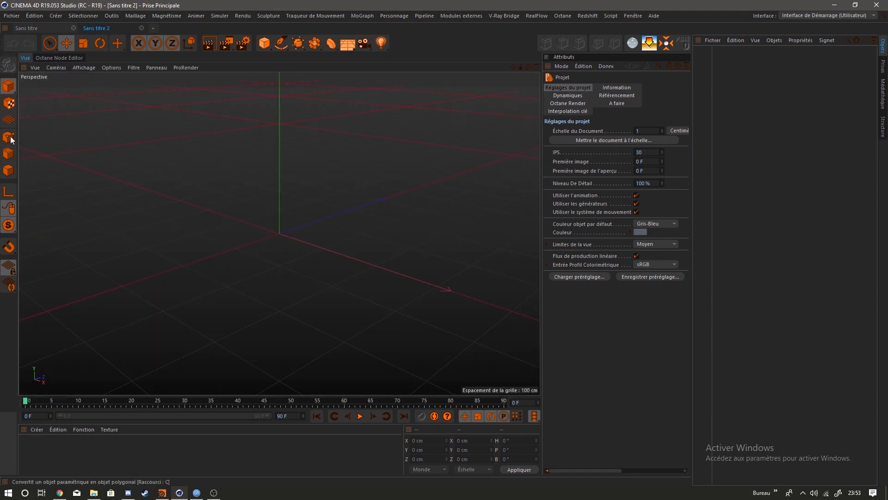
key("9")
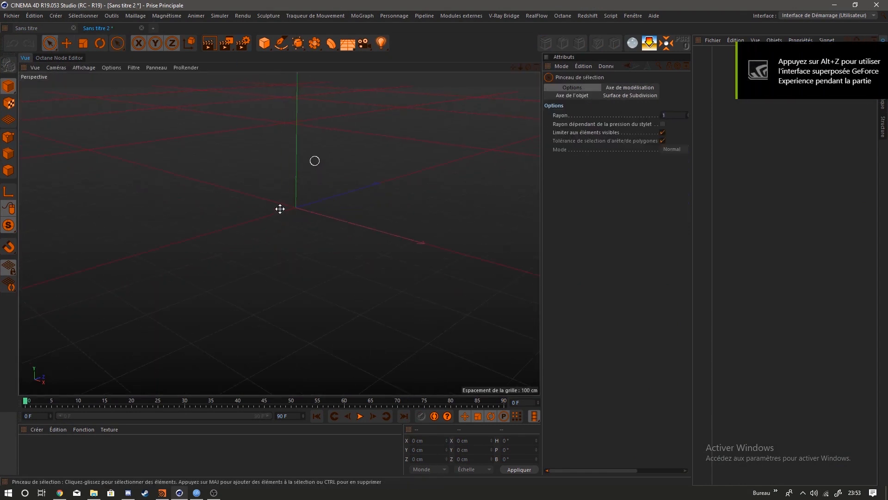
Step: Open the Octane Live Viewer and use it to add an Octane DayLight and a VDB volume to the scene
left_click(562, 15)
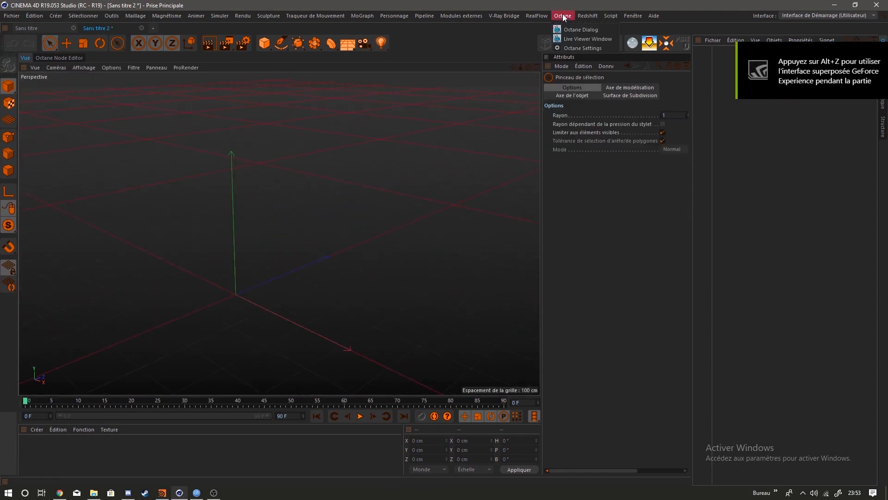
left_click(573, 39)
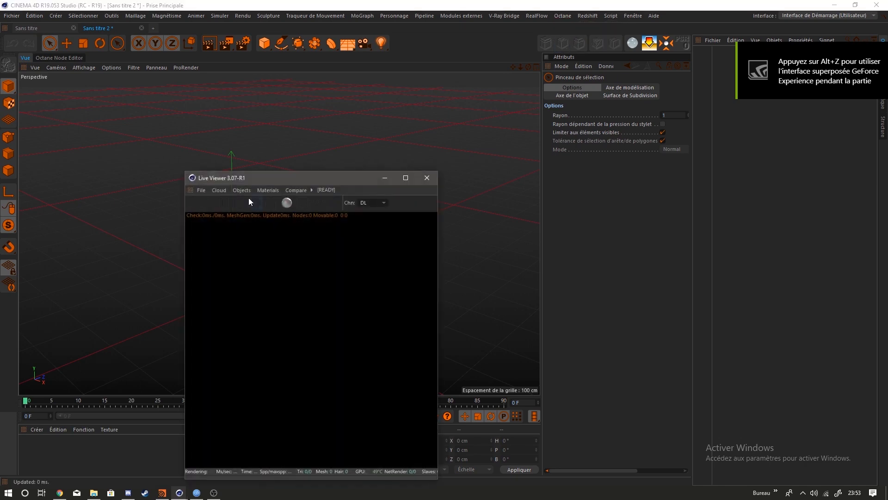
left_click(241, 193)
left_click(262, 231)
left_click(242, 190)
left_click(296, 287)
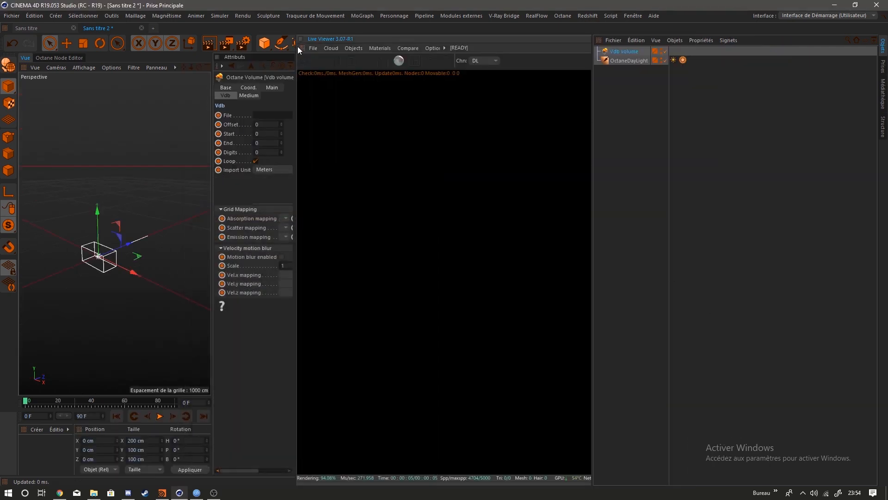
Step: Dock the Live Viewer below the object list, then enlarge the viewer and the attributes area
left_click_drag(298, 47, 760, 450)
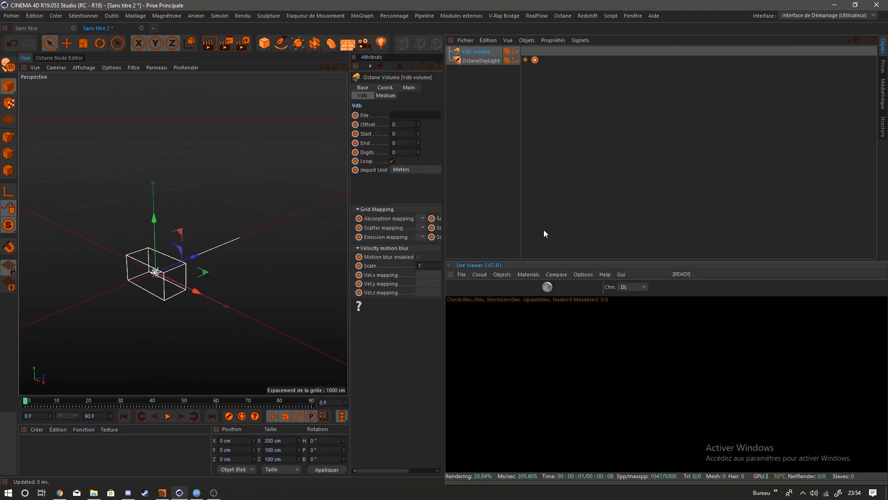
left_click_drag(563, 260, 564, 158)
left_click_drag(345, 131, 208, 130)
Step: Load untitled.vdb from the desktop as the Vdb volume's file
left_click(435, 107)
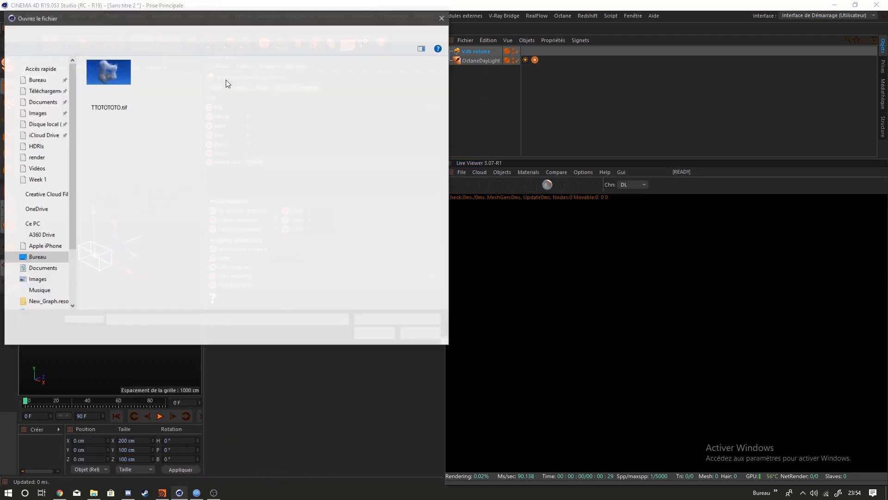
left_click(132, 33)
left_click(106, 34)
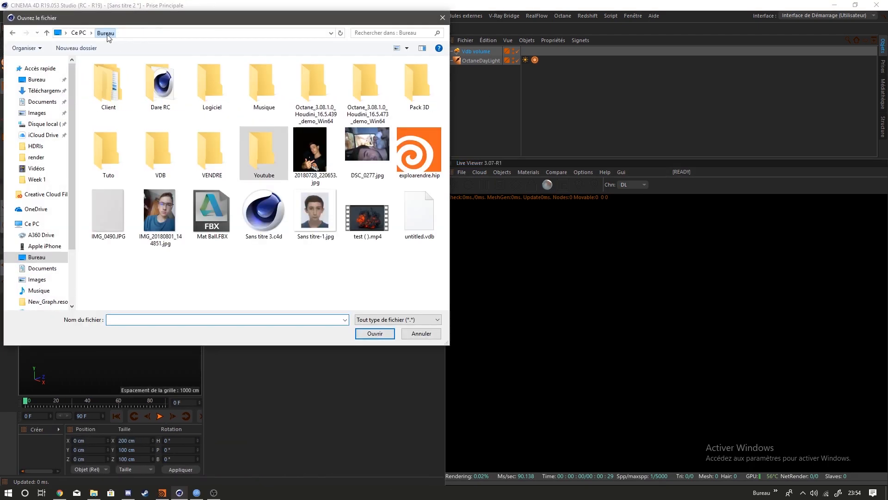
double_click(425, 217)
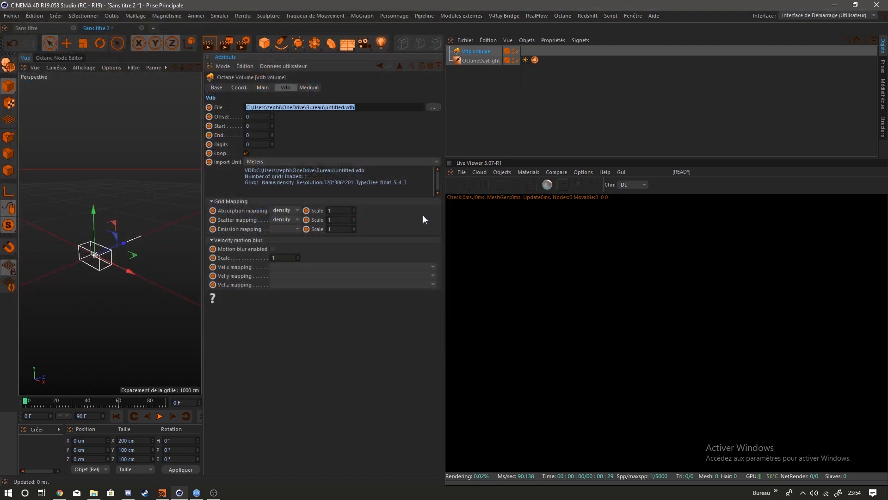
left_click(379, 123)
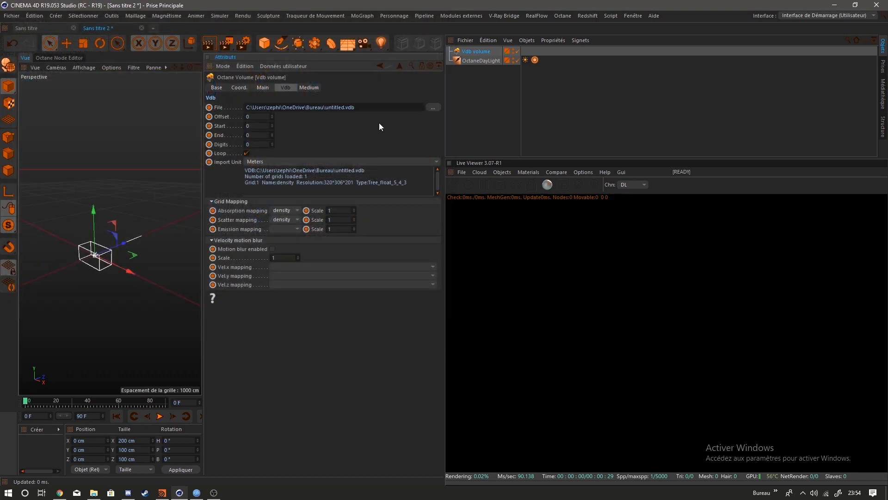
Step: Start the Live Viewer render and set the Vdb volume's Import Unit to Hectometers
left_click(453, 184)
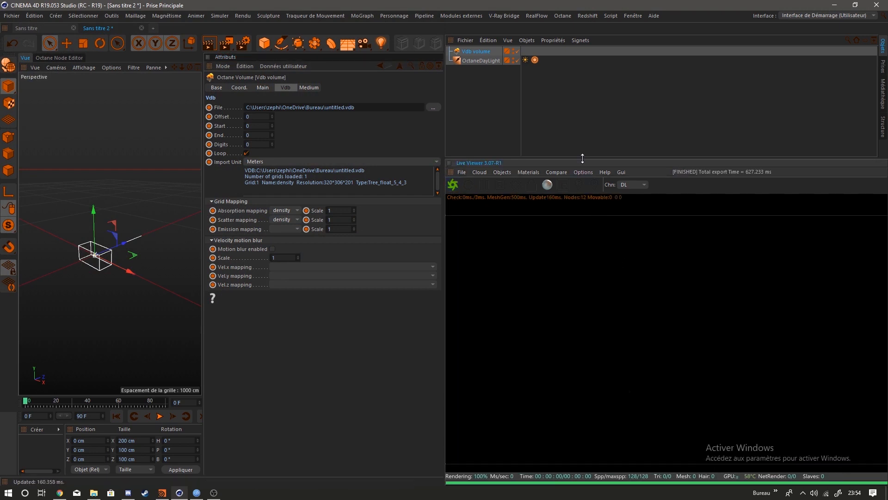
left_click_drag(582, 158, 584, 138)
left_click(326, 159)
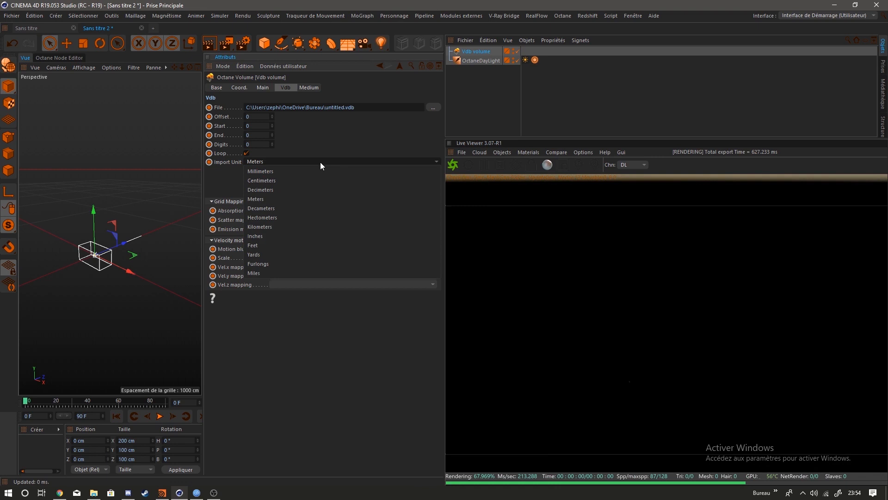
left_click(301, 211)
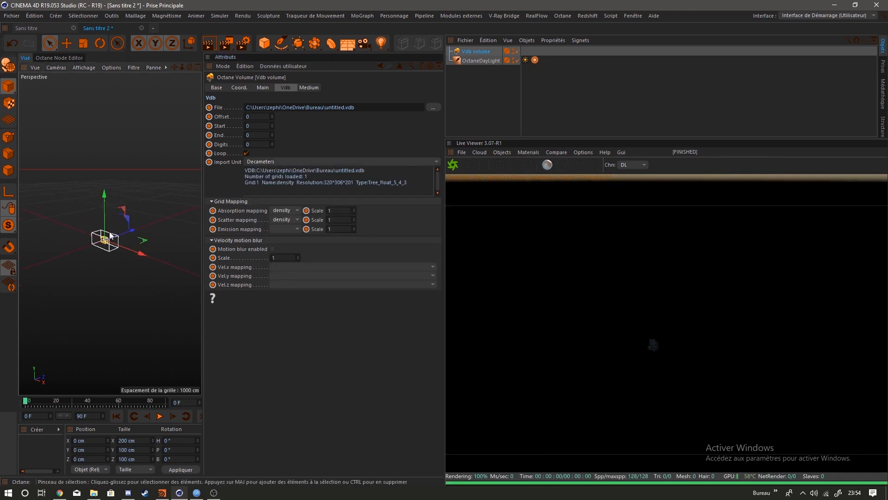
scroll(273, 164, "down", 1)
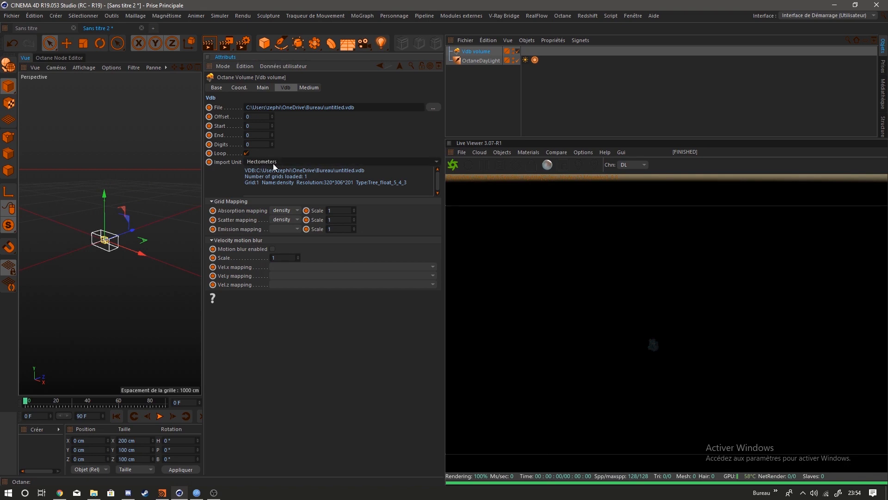
key("e")
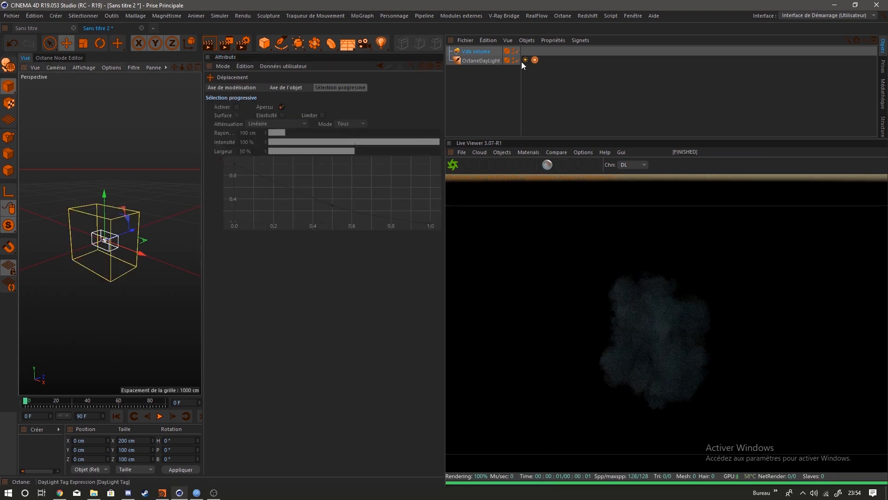
Step: Rotate the OctaneDayLight to a pitch of about -45.8° so it lights the cloud against a blue sky
left_click(488, 62)
middle_click_drag(127, 153, 175, 144, "alt")
left_click_drag(645, 289, 617, 271, "alt")
left_click(100, 43)
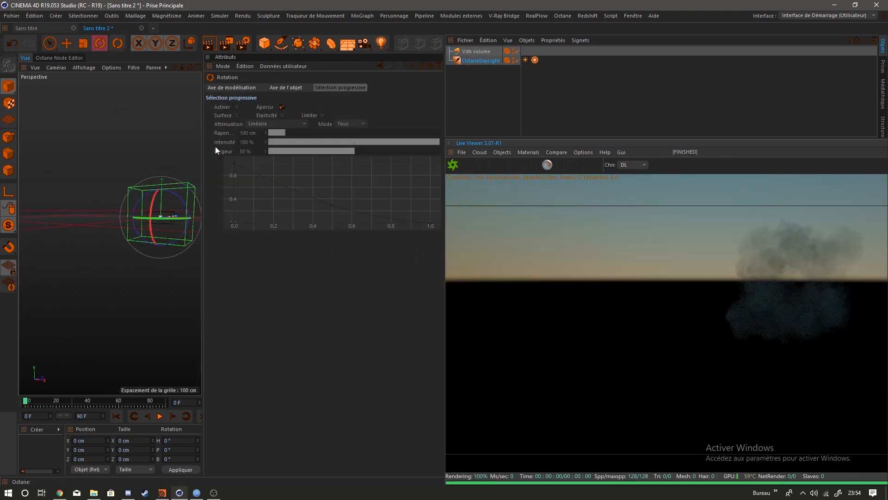
middle_click_drag(152, 214, 165, 210, "alt")
right_click_drag(166, 207, 157, 223, "alt")
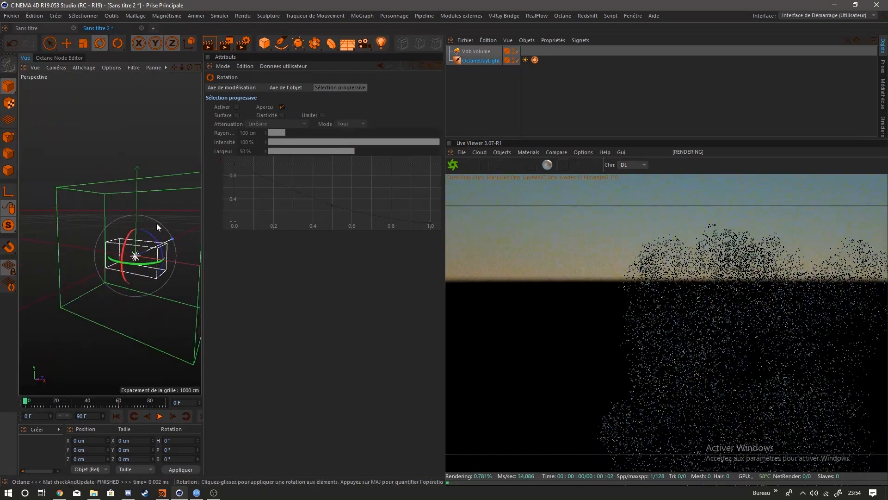
left_click_drag(156, 223, 93, 210)
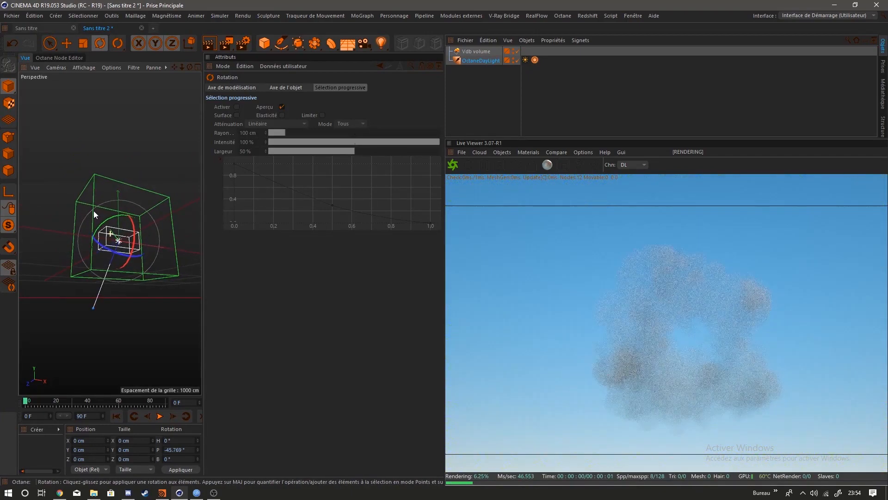
Step: Reduce the Volume Step Length of the Vdb volume's medium to about 0.61
left_click(484, 50)
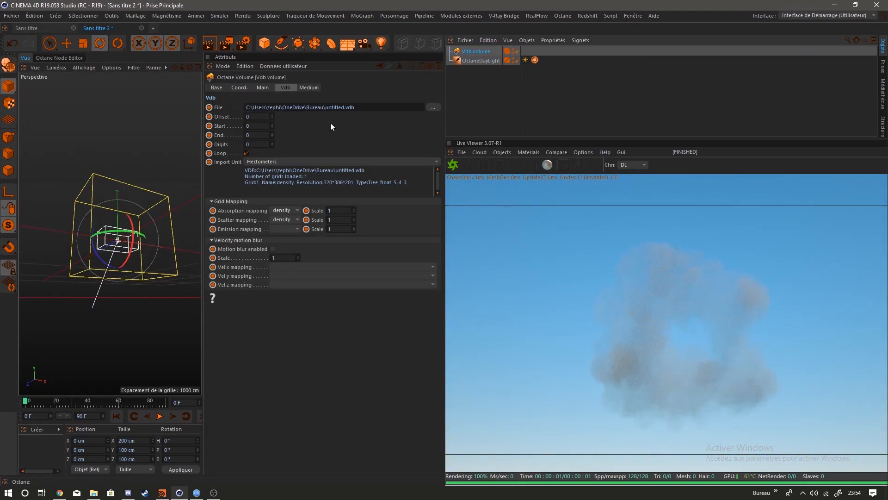
left_click(309, 87)
left_click(277, 136)
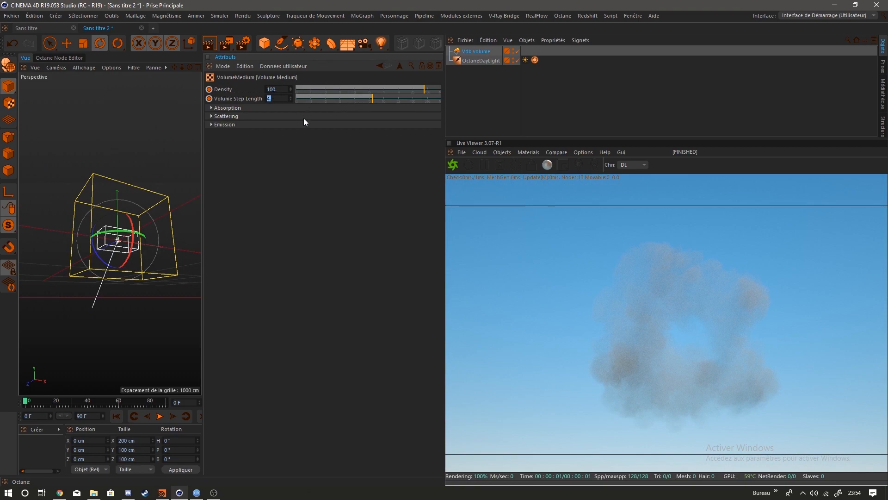
type("2")
key("Return")
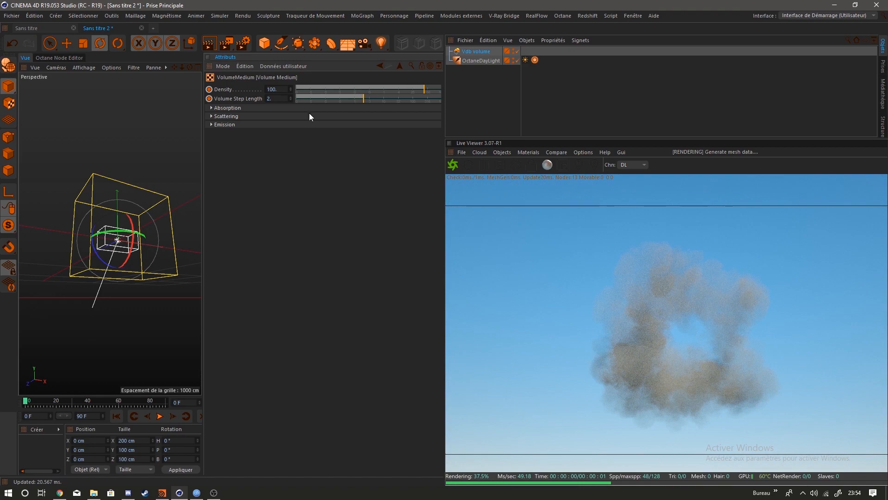
left_click_drag(364, 96, 346, 98)
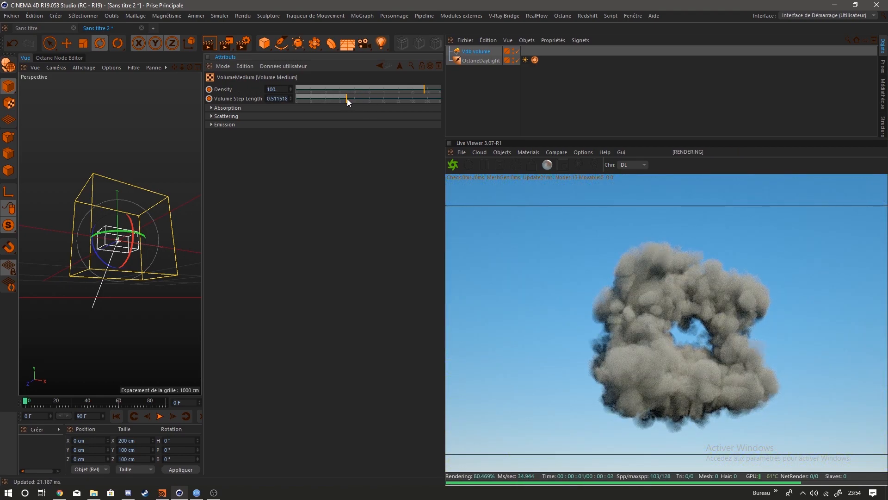
left_click_drag(348, 98, 348, 98)
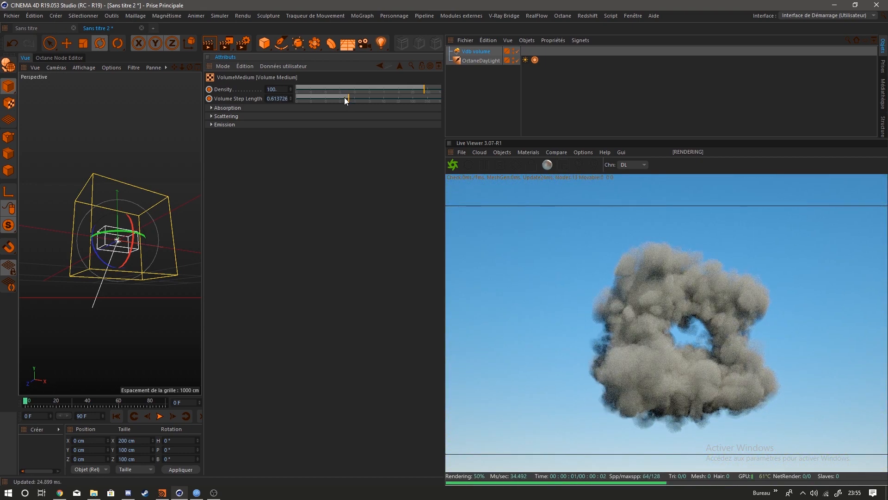
Step: Expand the medium's emission, scattering and absorption settings and turn off Invert absorption
left_click(287, 125)
left_click(248, 115)
left_click(231, 108)
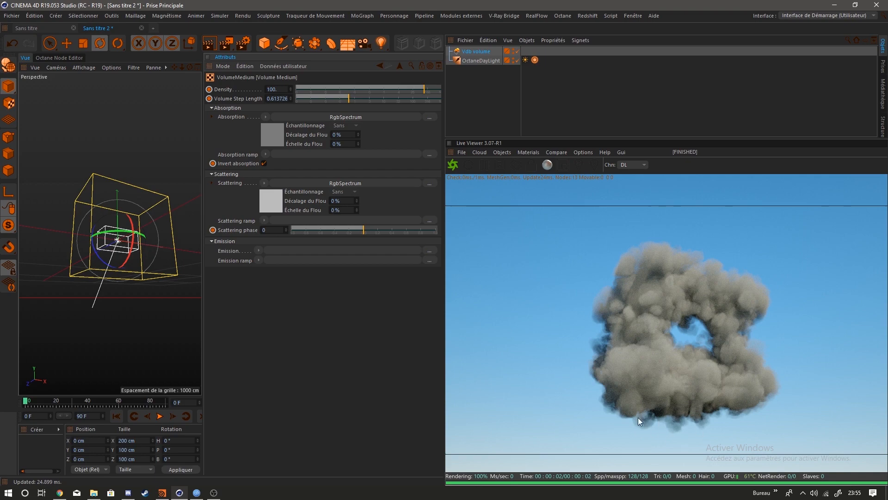
left_click(264, 163)
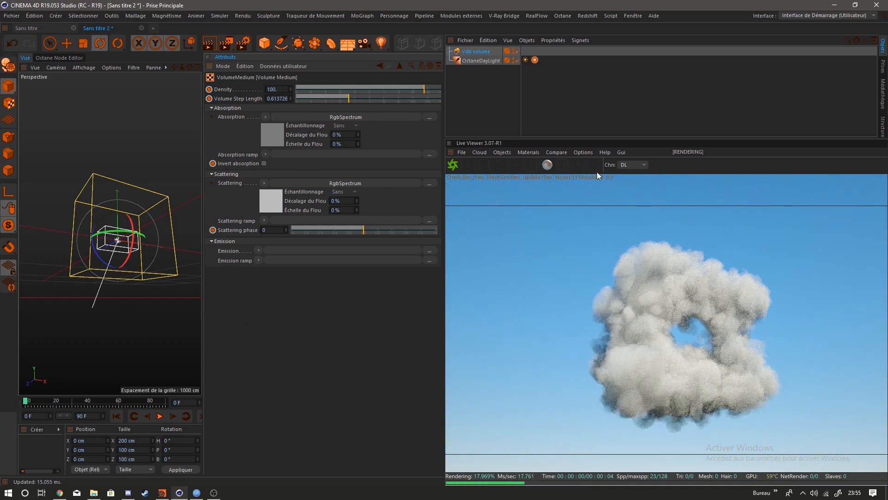
Step: Darken the medium's absorption colour to a near-black grey of about 15% lightness
left_click(273, 134)
left_click(230, 113)
double_click(181, 131)
type("2")
key("Return")
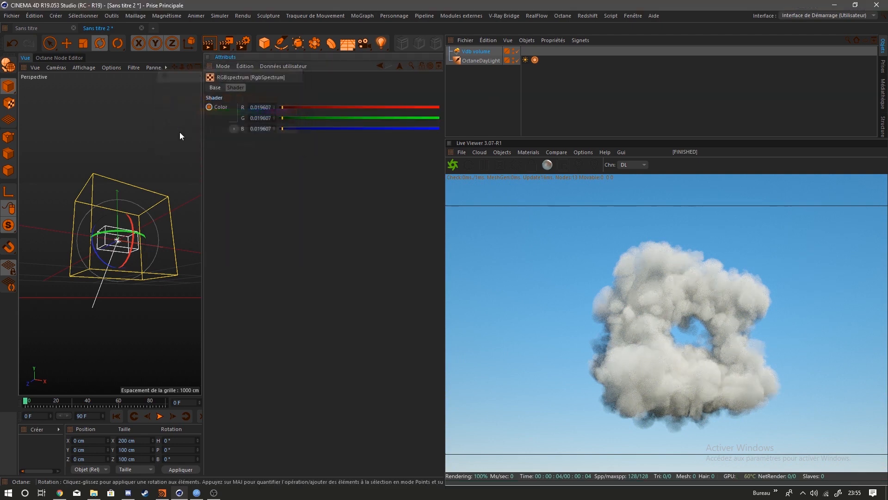
left_click(233, 107)
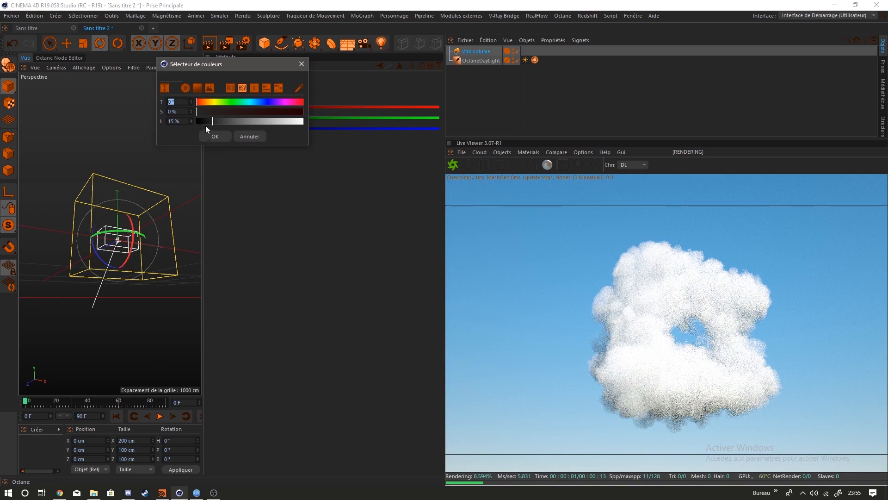
left_click(206, 125)
left_click(400, 66)
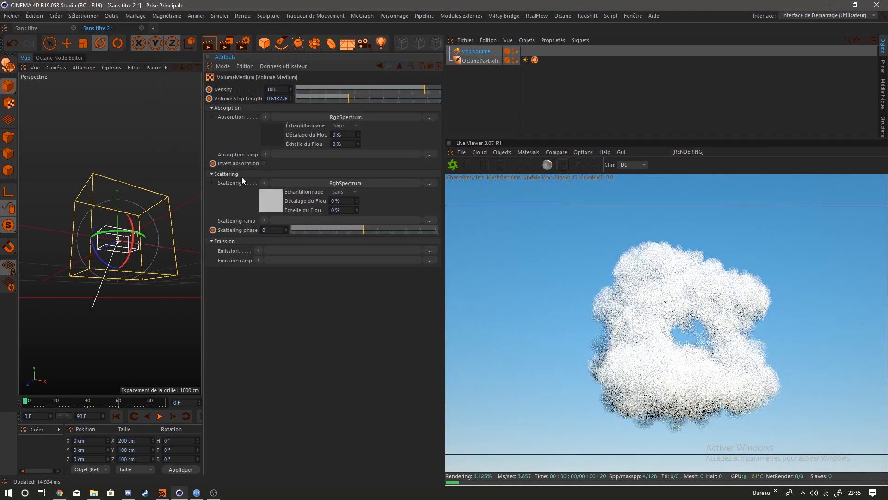
Step: Set the medium's scattering colour to pure white, with R, G and B at 1
left_click(271, 201)
left_click(233, 117)
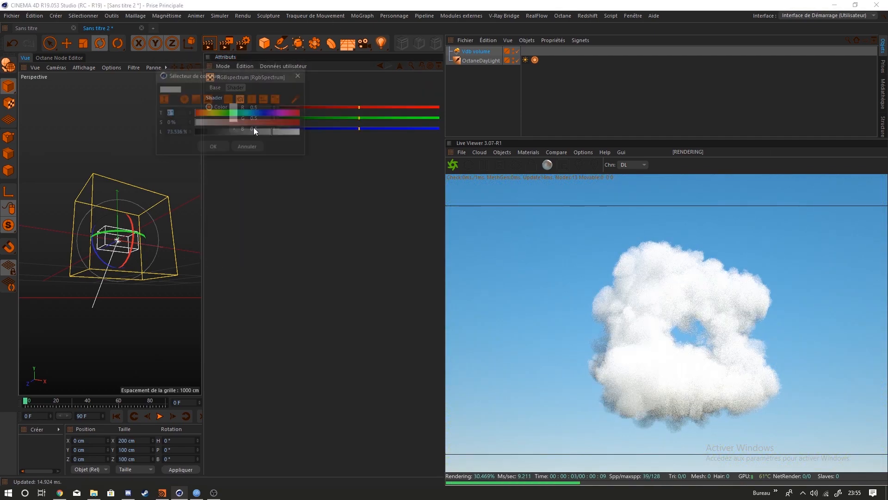
left_click(222, 147)
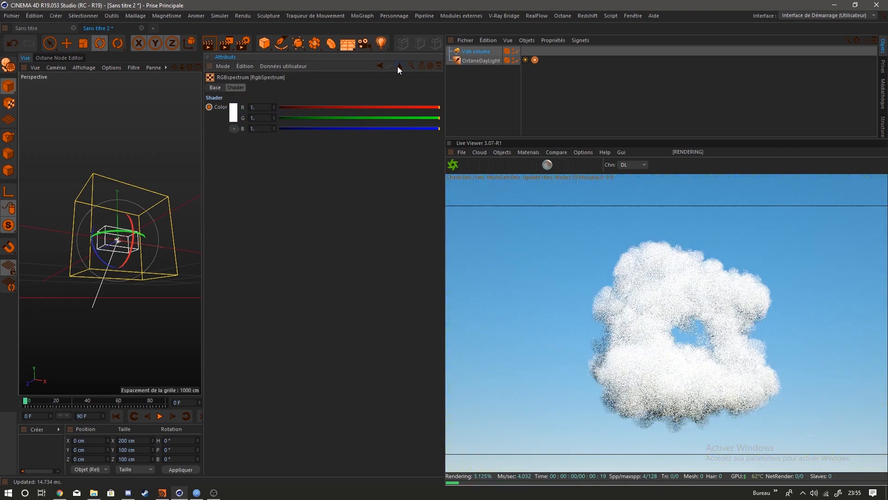
left_click(399, 65)
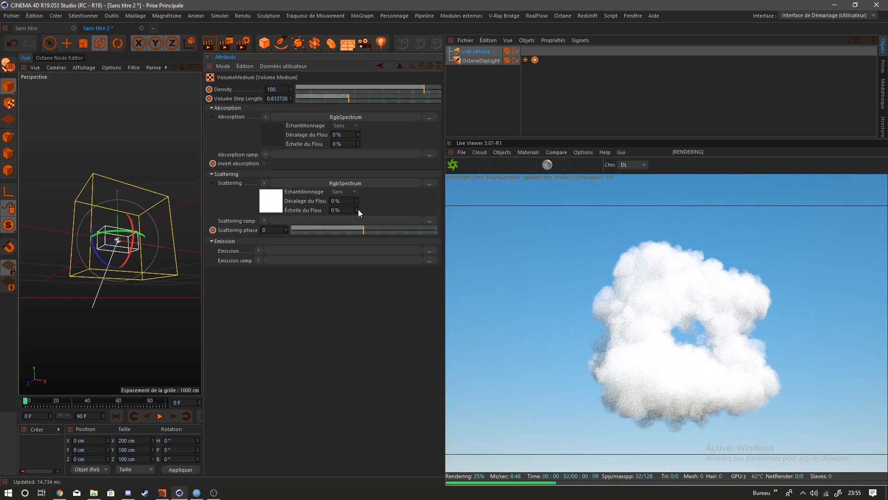
Step: Lower the volume medium's density to about 0.57
left_click_drag(424, 89, 386, 89)
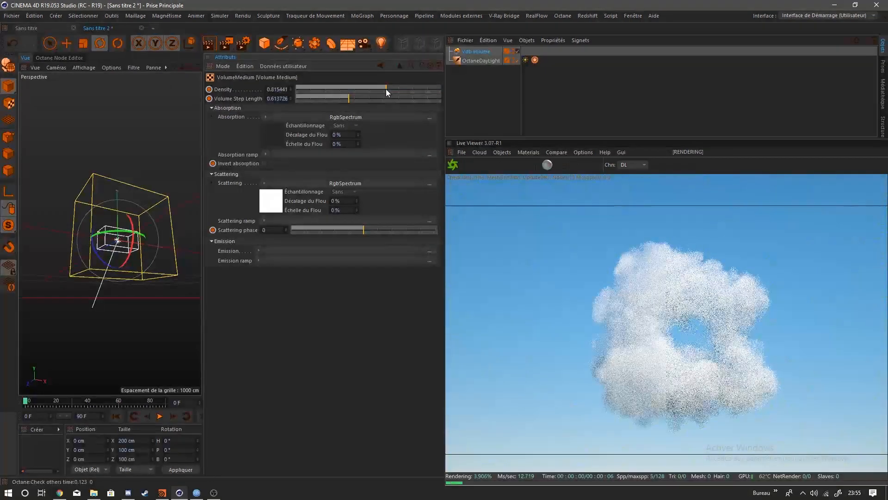
left_click_drag(386, 89, 381, 89)
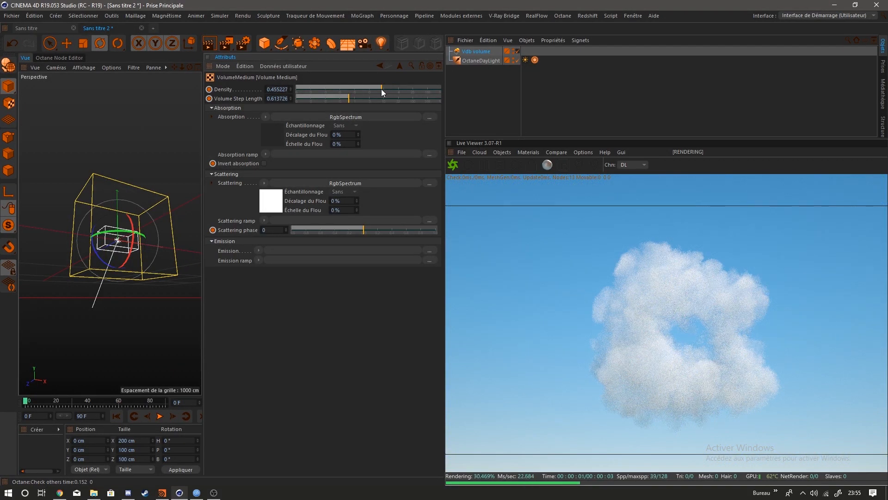
left_click_drag(382, 89, 383, 89)
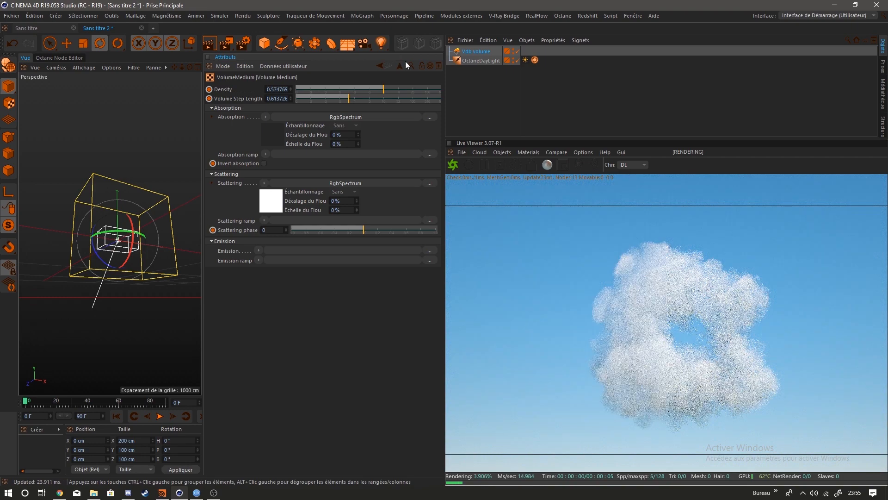
Step: Set the power of the OctaneDayLight's daylight tag to 1
left_click(526, 60)
left_click_drag(296, 123, 297, 128)
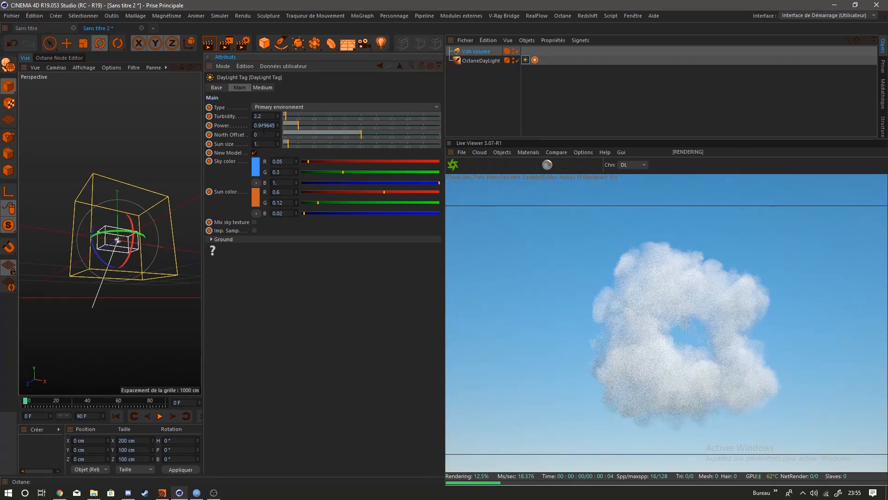
scroll(264, 127, "up", 2)
double_click(258, 125)
type("1")
key("Return")
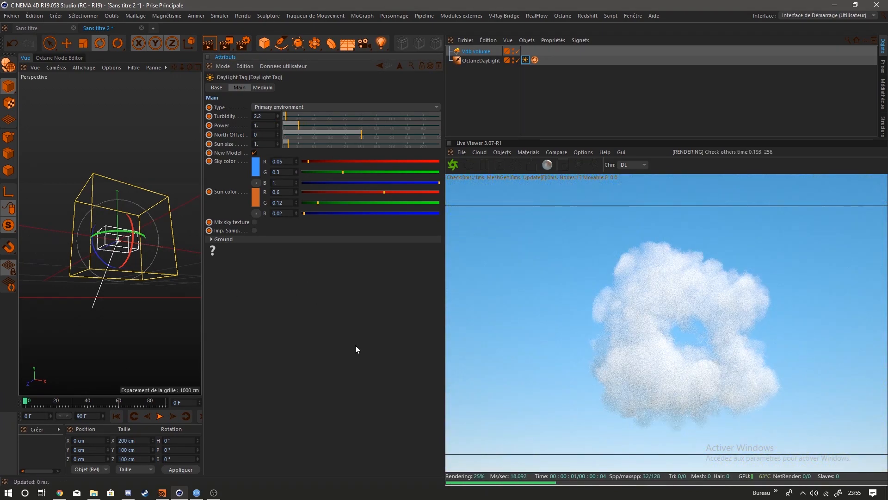
Step: Rotate the OctaneDayLight to a pitch of about -150.2° so the sun shines from behind the cloud
left_click_drag(118, 230, 144, 231)
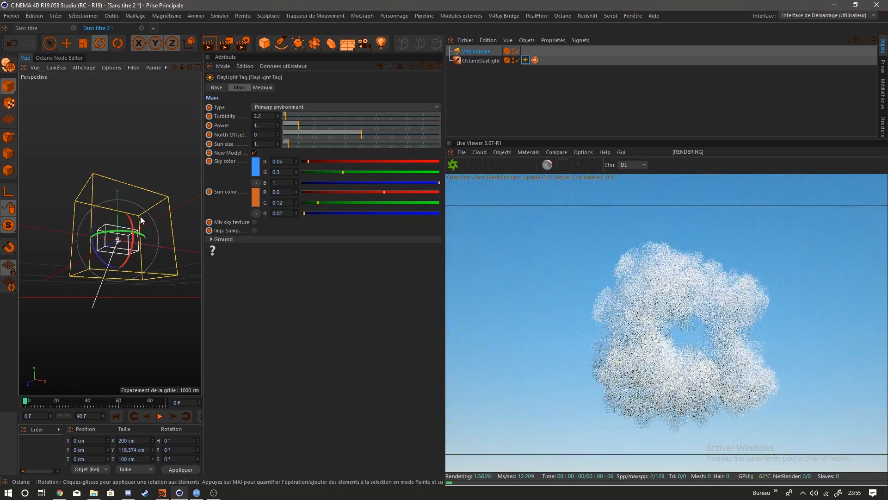
left_click(477, 59)
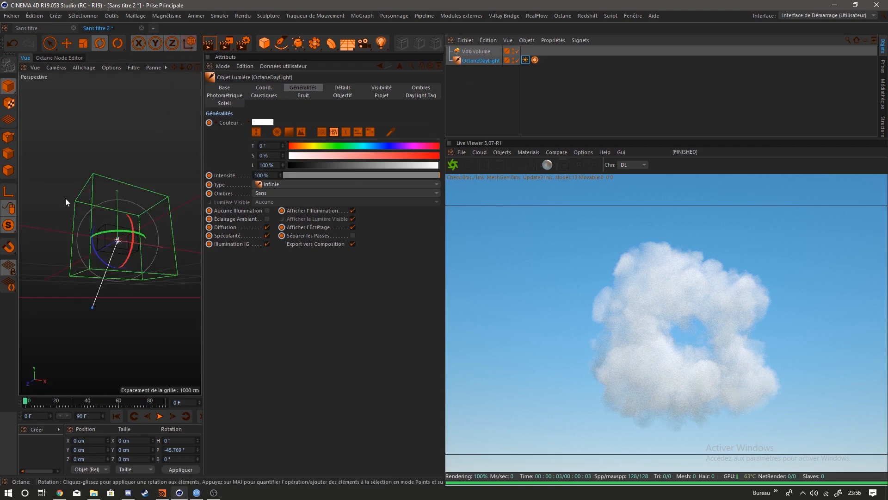
left_click_drag(145, 238, 101, 307)
left_click_drag(166, 287, 122, 187)
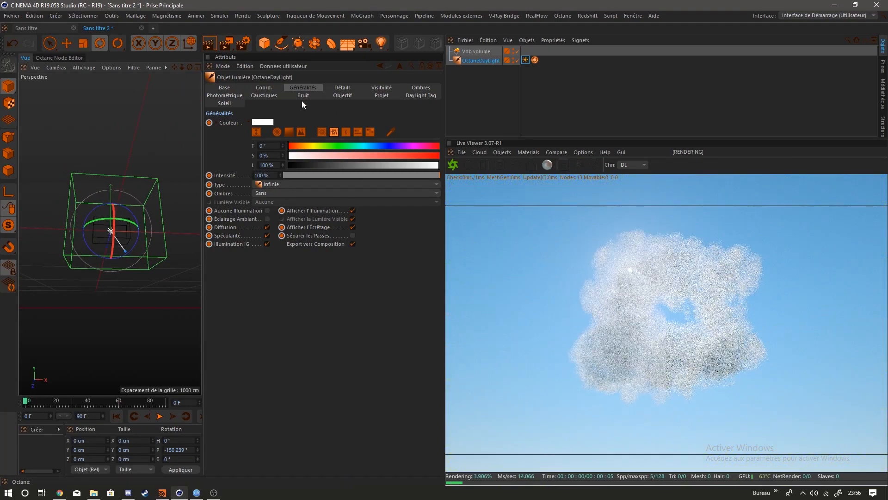
Step: In the daylight tag, set the sun size to about 6.67 and the north offset to about 0.027, and enable Imp. Samp
left_click(525, 60)
left_click(295, 143)
left_click_drag(296, 143, 363, 139)
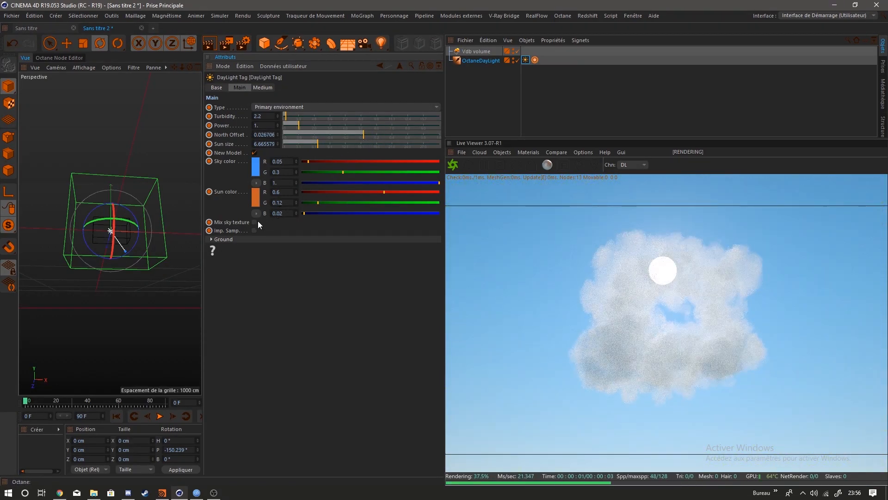
left_click(254, 230)
left_click(293, 239)
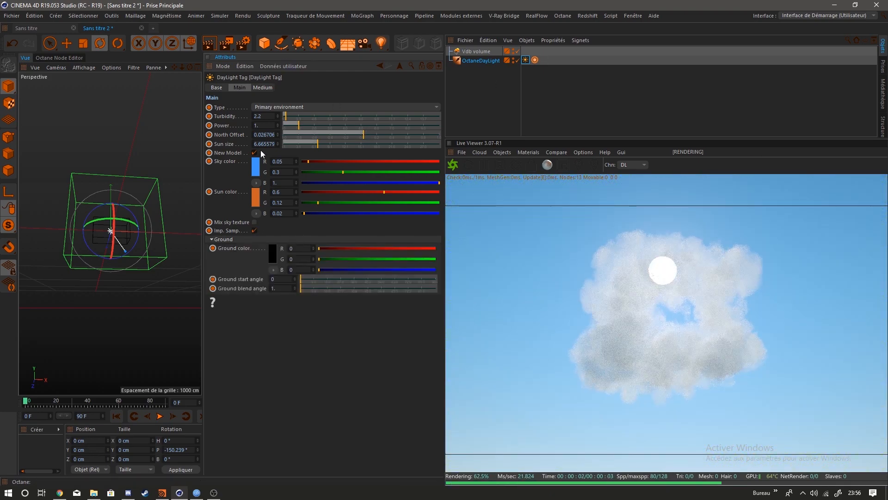
Step: Raise the density of the Vdb volume's medium to about 9.43
left_click_drag(133, 202, 149, 203, "alt")
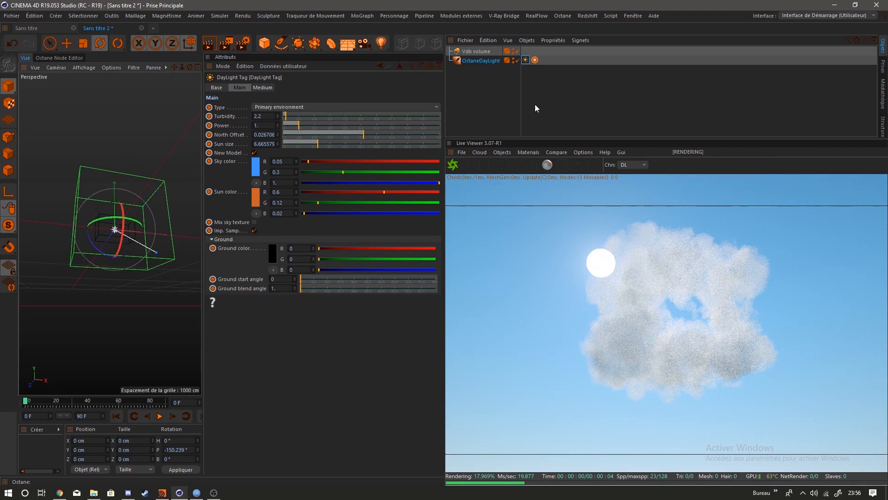
left_click(476, 51)
left_click(292, 124)
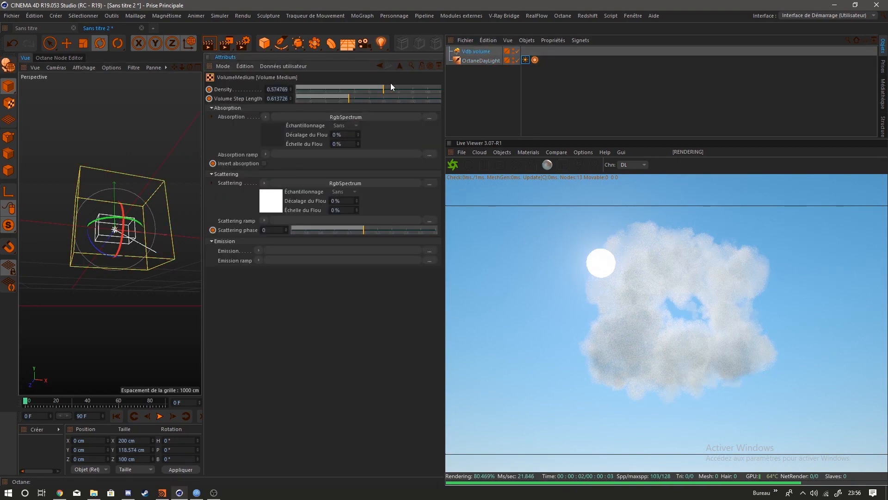
left_click_drag(385, 90, 405, 91)
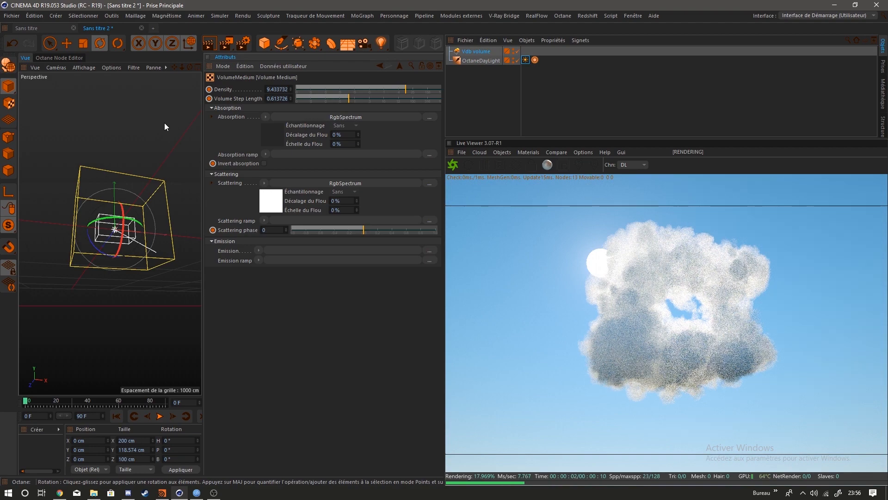
Step: Undo the accidental rotation of the Vdb volume and rotate the OctaneDayLight to a heading of about -56.2°
left_click_drag(128, 217, 122, 218)
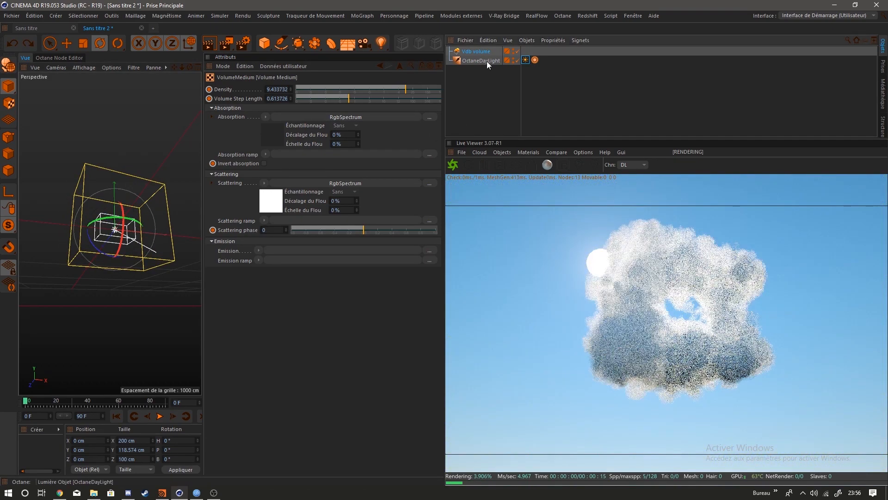
key("ctrl+z")
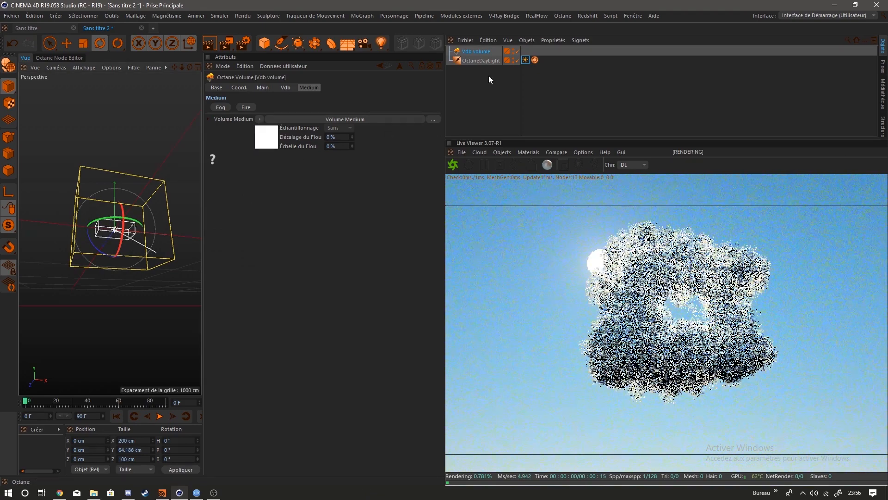
left_click(480, 60)
left_click_drag(105, 219, 79, 226)
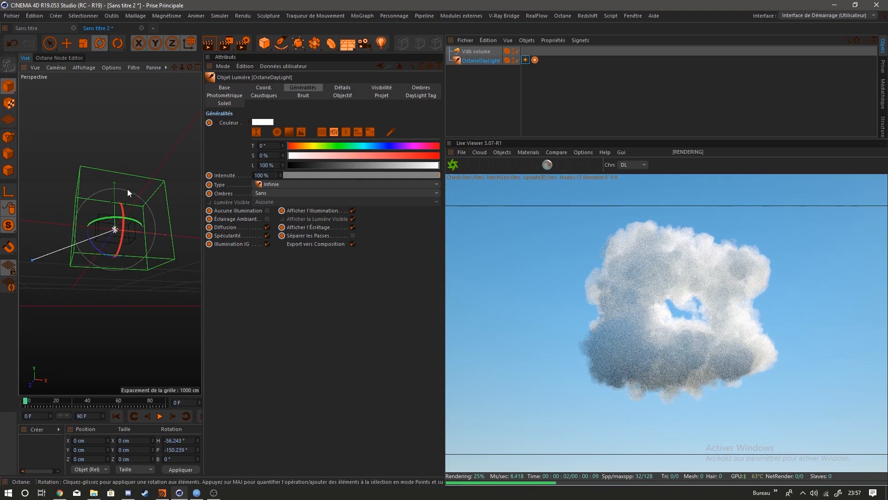
left_click_drag(132, 187, 107, 200, "alt")
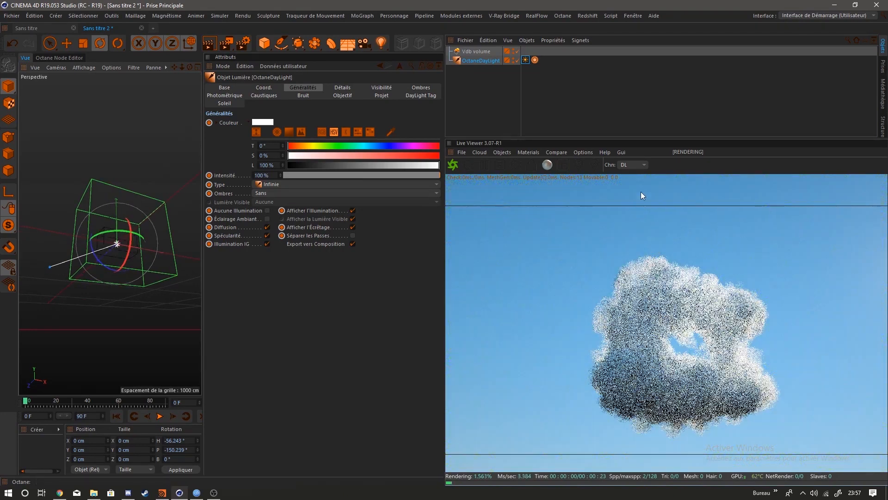
Step: Switch the Live Viewer kernel to path tracing (PT) and set its caustic blur to 0.2 and GI clamp to 4
scroll(631, 165, "down", 1)
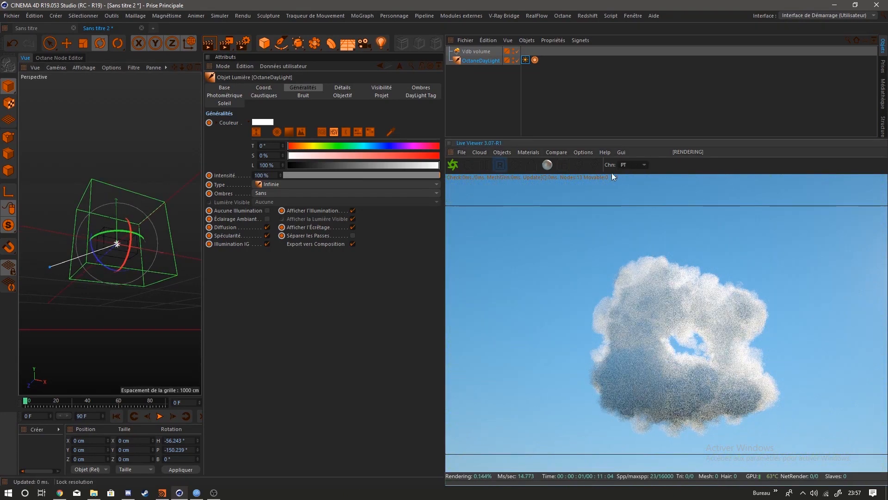
left_click(515, 165)
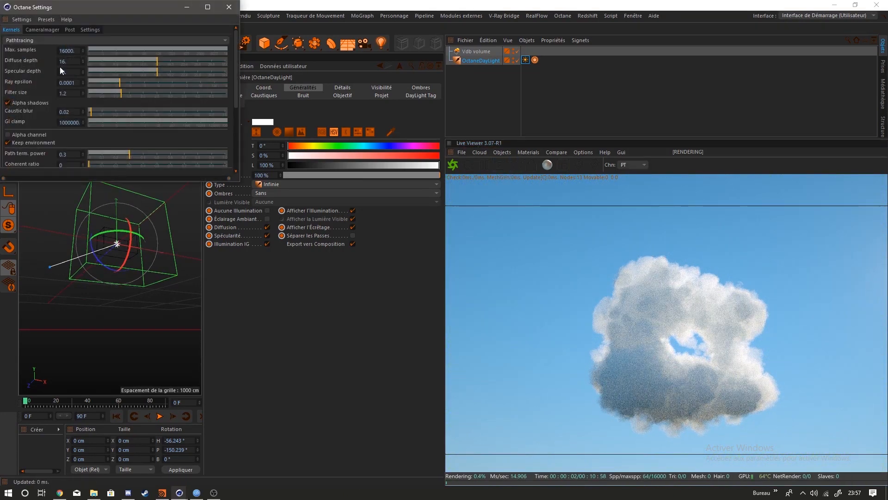
double_click(67, 122)
type("4")
key("Return")
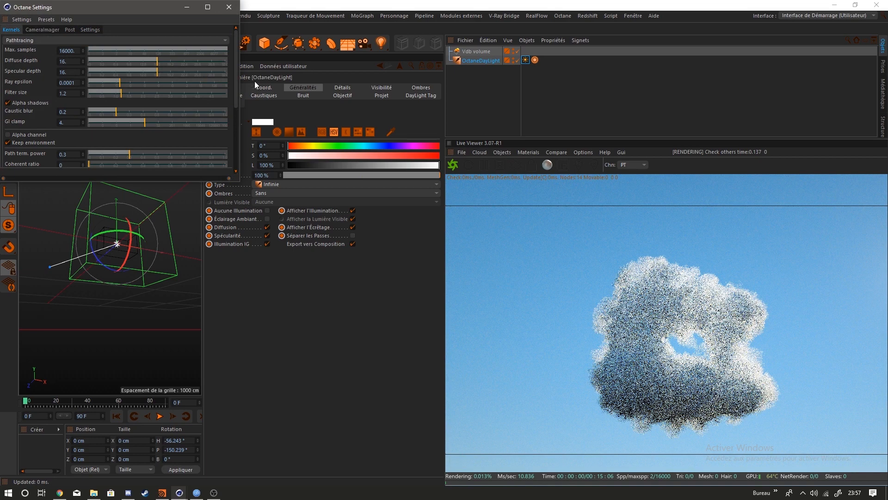
Step: Enable adaptive sampling for the path tracing kernel and close the Octane settings
left_click_drag(235, 80, 225, 135)
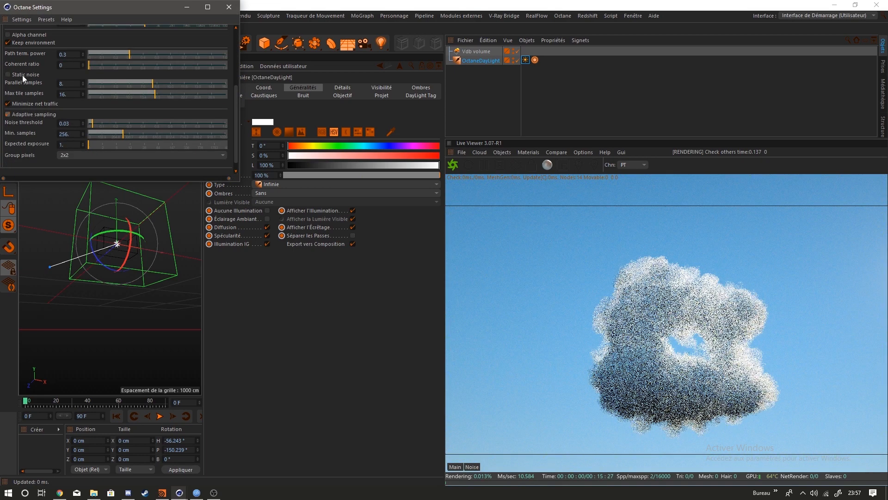
left_click(228, 7)
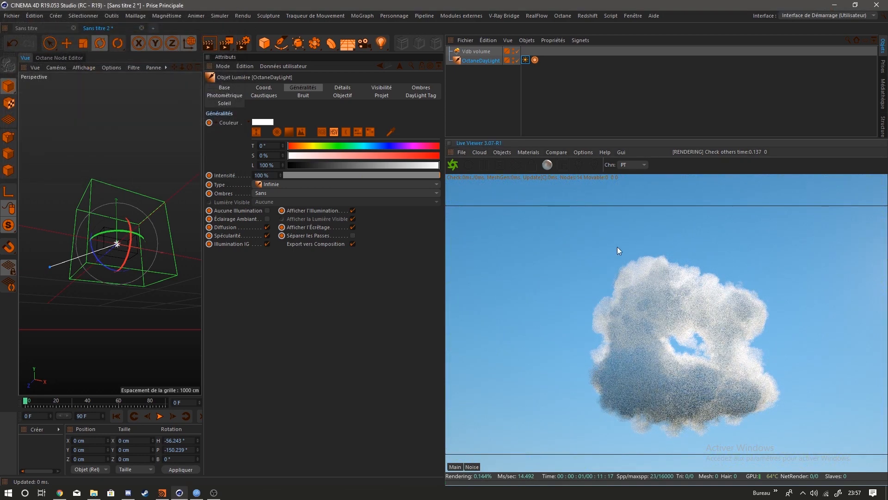
left_click(514, 165)
left_click(231, 9)
Step: Reframe the cloud in the perspective view from a slightly different angle
left_click_drag(115, 227, 127, 228, "alt")
scroll(128, 238, "up", 5)
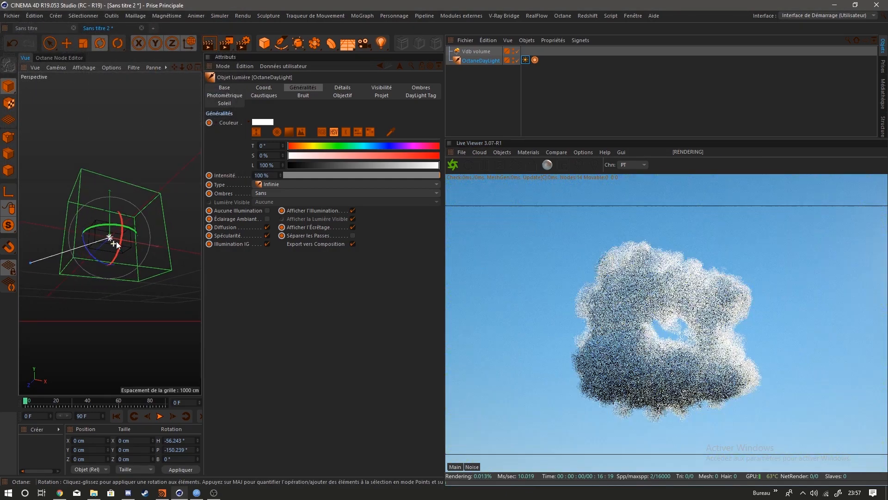